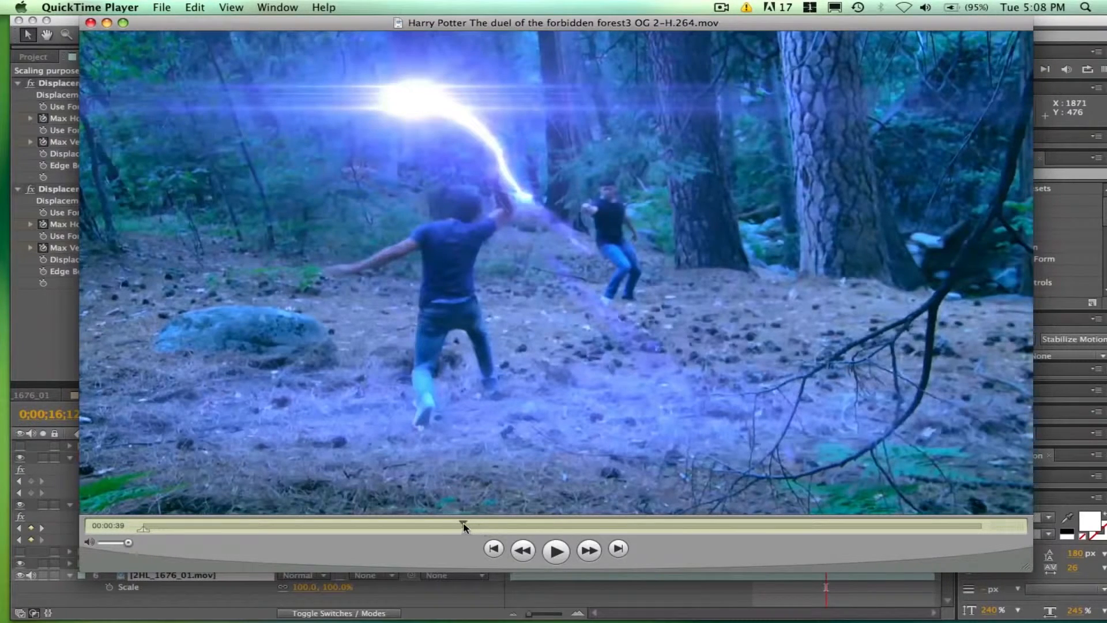
# - Play back the wand duel shot around 0:39 of the finished movie several times to examine the spell effect
pyautogui.moveTo(461, 524); pyautogui.dragTo(459, 526)
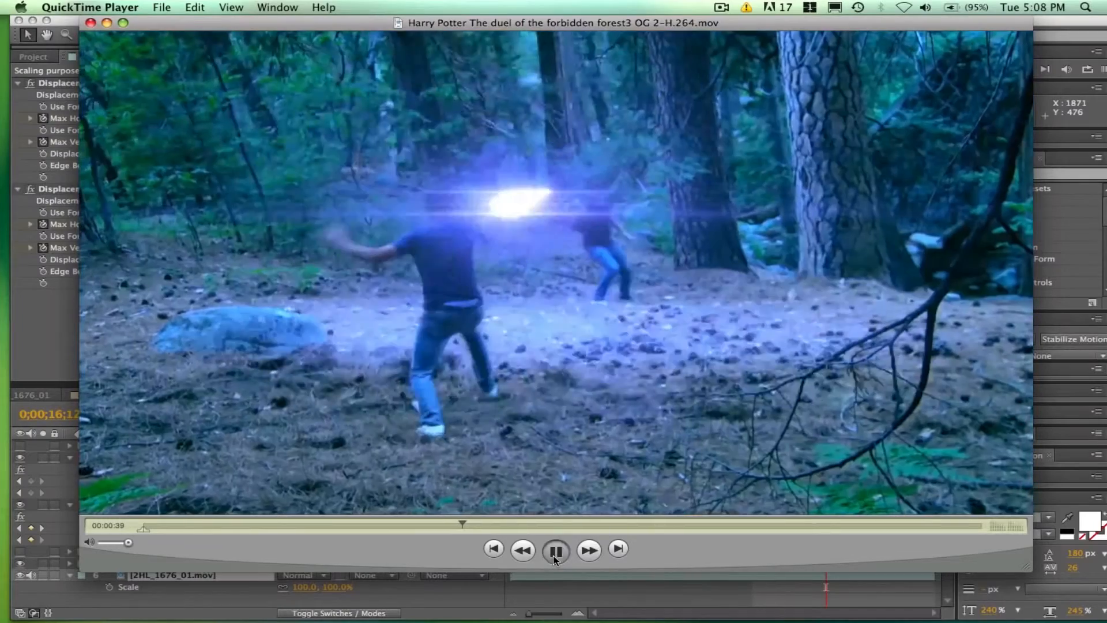
pyautogui.click(553, 554)
pyautogui.moveTo(458, 524); pyautogui.dragTo(459, 525)
pyautogui.click(553, 550)
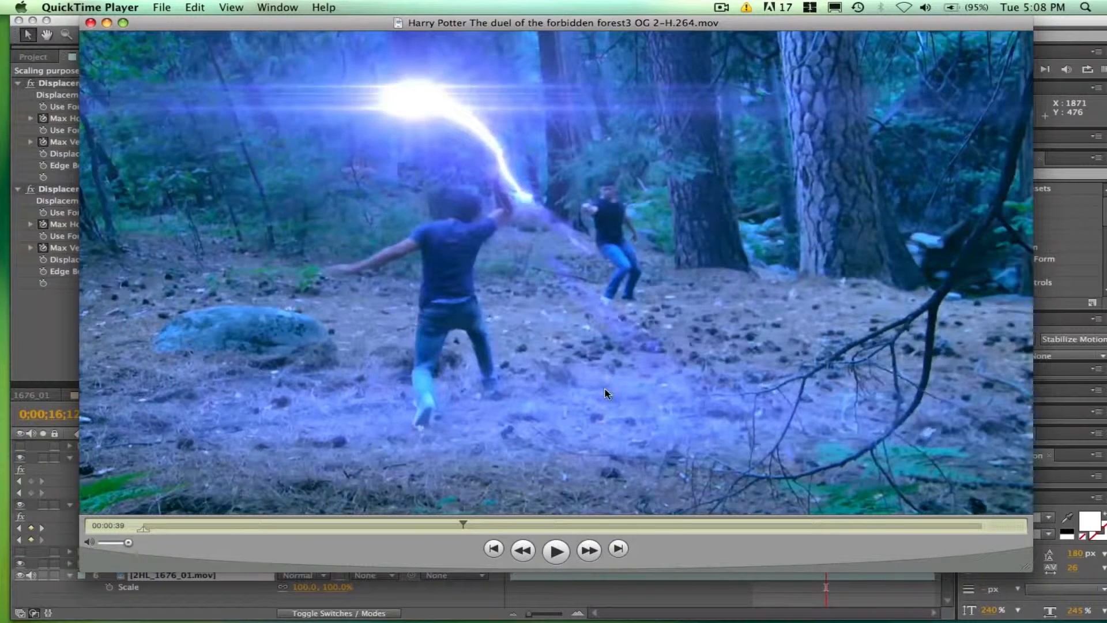
pyautogui.moveTo(463, 525); pyautogui.dragTo(458, 524)
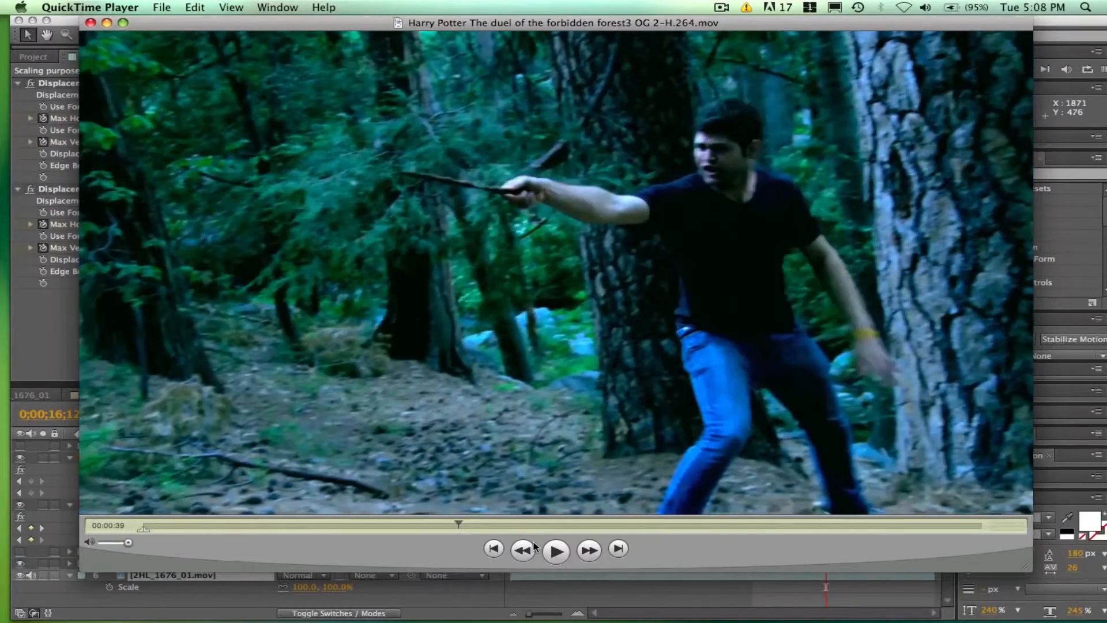
pyautogui.click(555, 551)
pyautogui.click(555, 551)
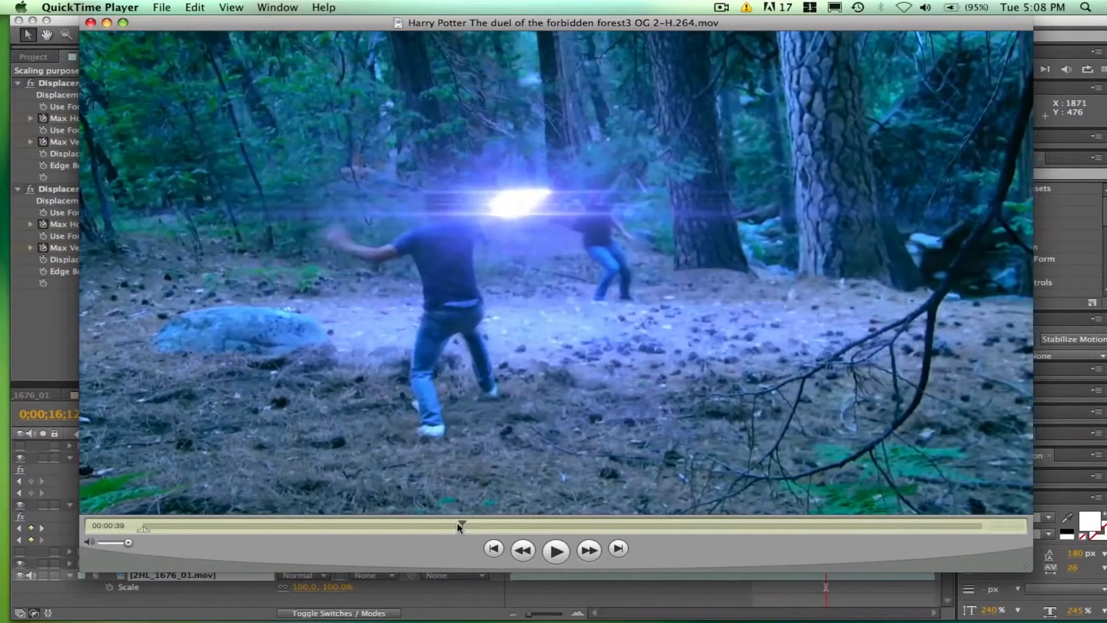
pyautogui.moveTo(461, 525); pyautogui.dragTo(458, 524)
pyautogui.click(557, 550)
pyautogui.click(559, 555)
pyautogui.click(557, 552)
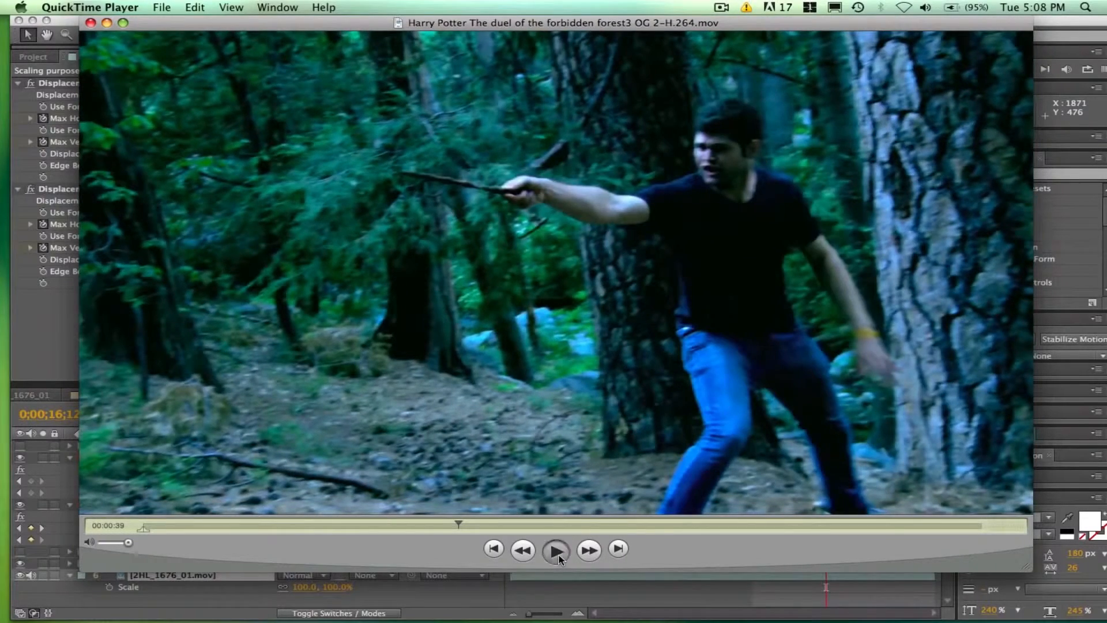
pyautogui.click(557, 553)
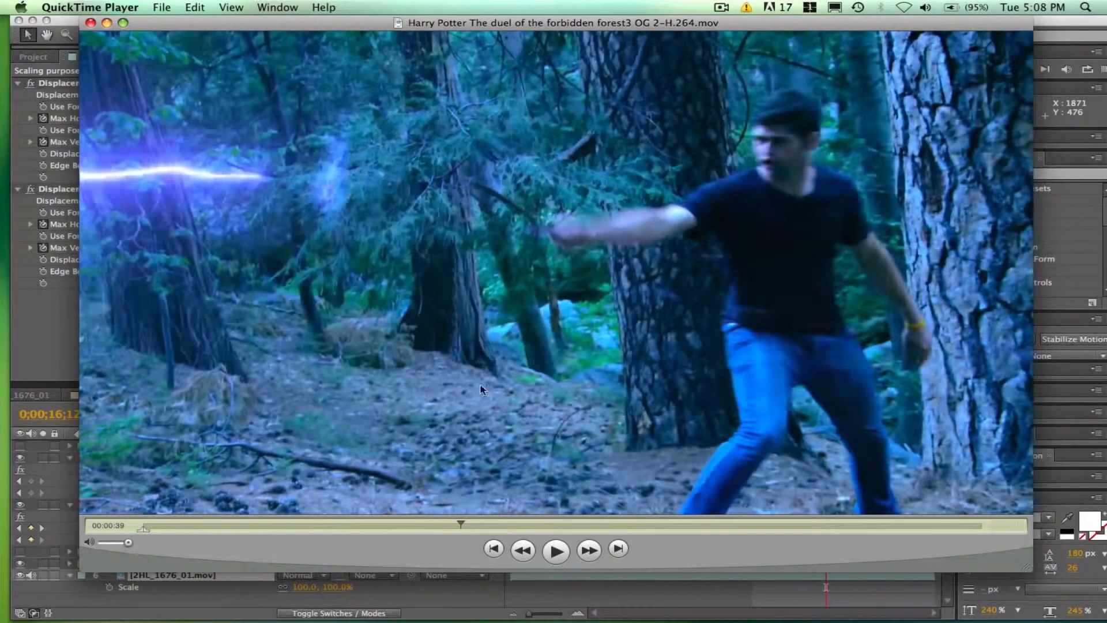
# - Quit QuickTime Player and return to the After Effects project
pyautogui.click(62, 7)
pyautogui.click(75, 163)
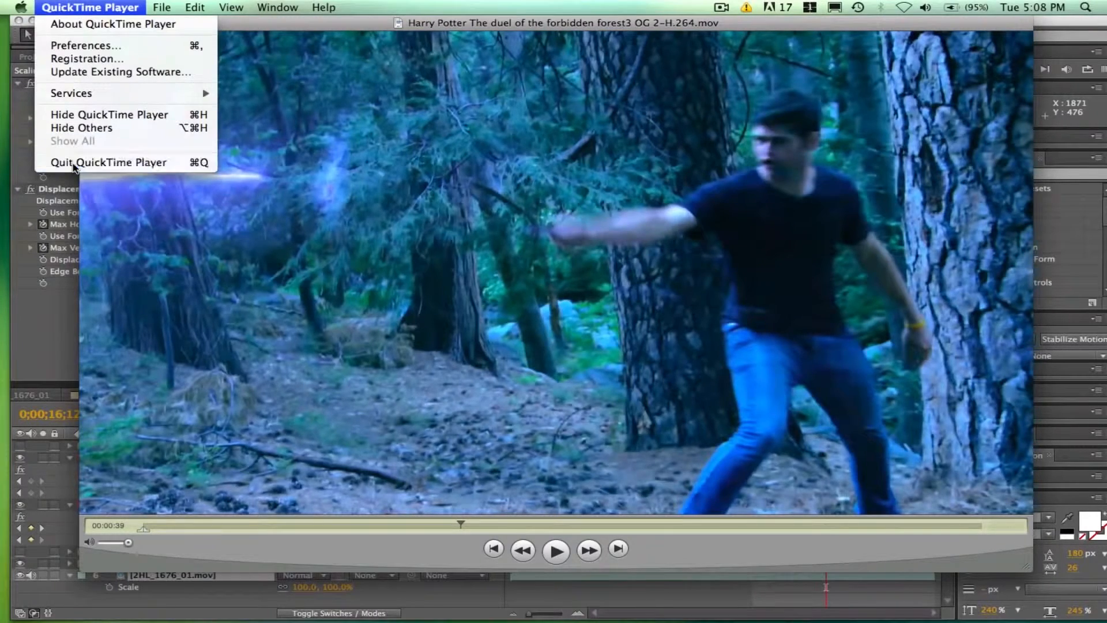
pyautogui.moveTo(113, 20); pyautogui.dragTo(103, 19)
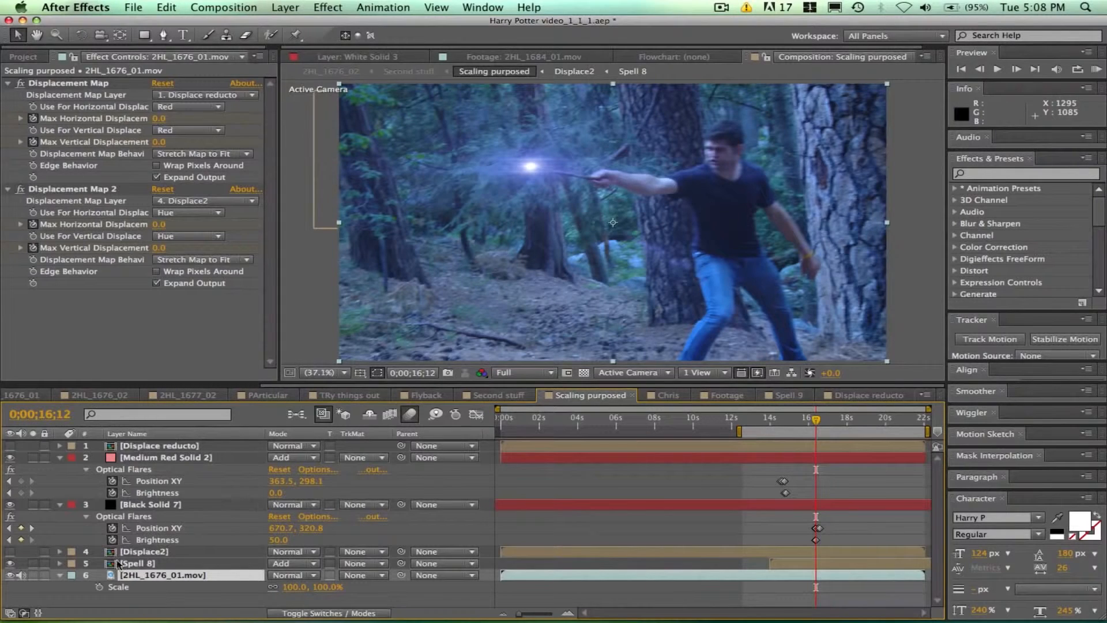
# - Find 2HL_1676_01.mov among the project footage and create a new composition from it
pyautogui.click(23, 57)
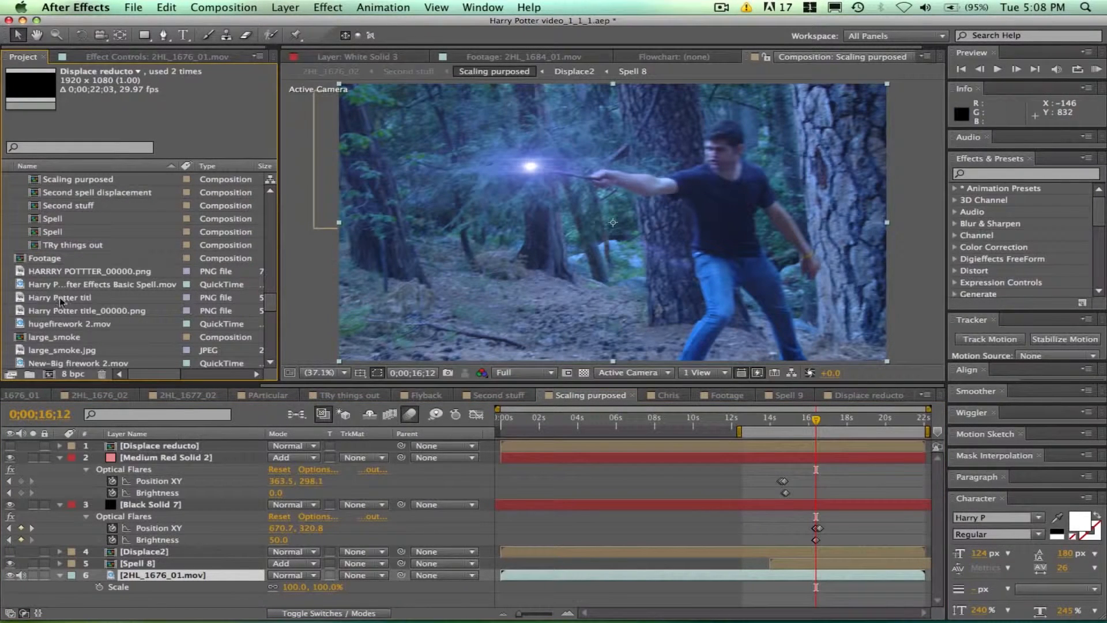
pyautogui.scroll(-10, 60, 300)
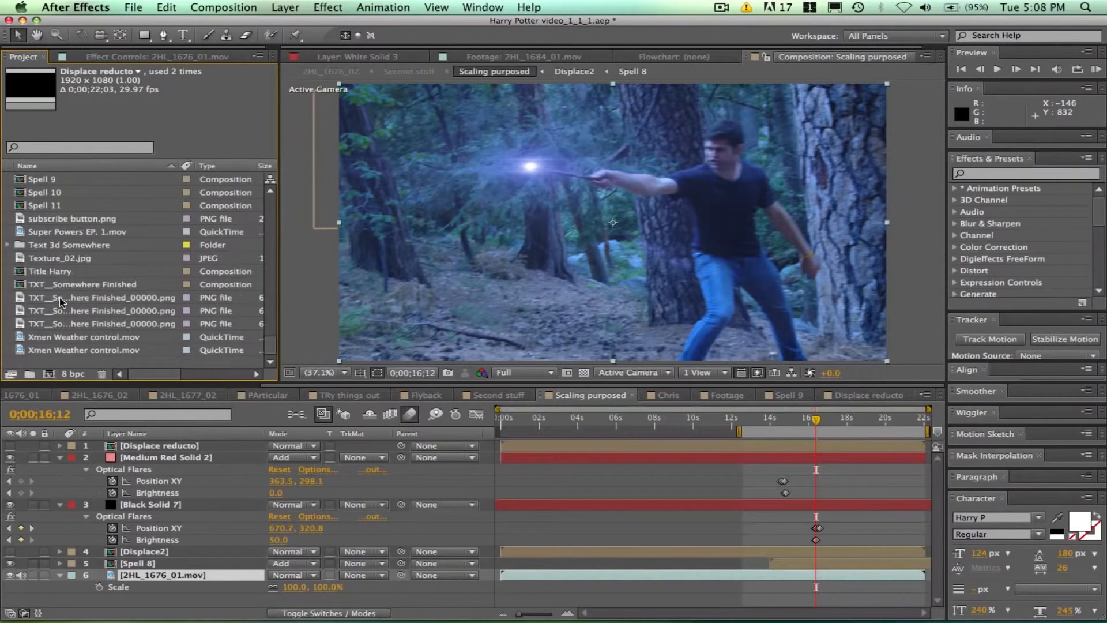
pyautogui.scroll(10, 59, 300)
pyautogui.scroll(10, 60, 300)
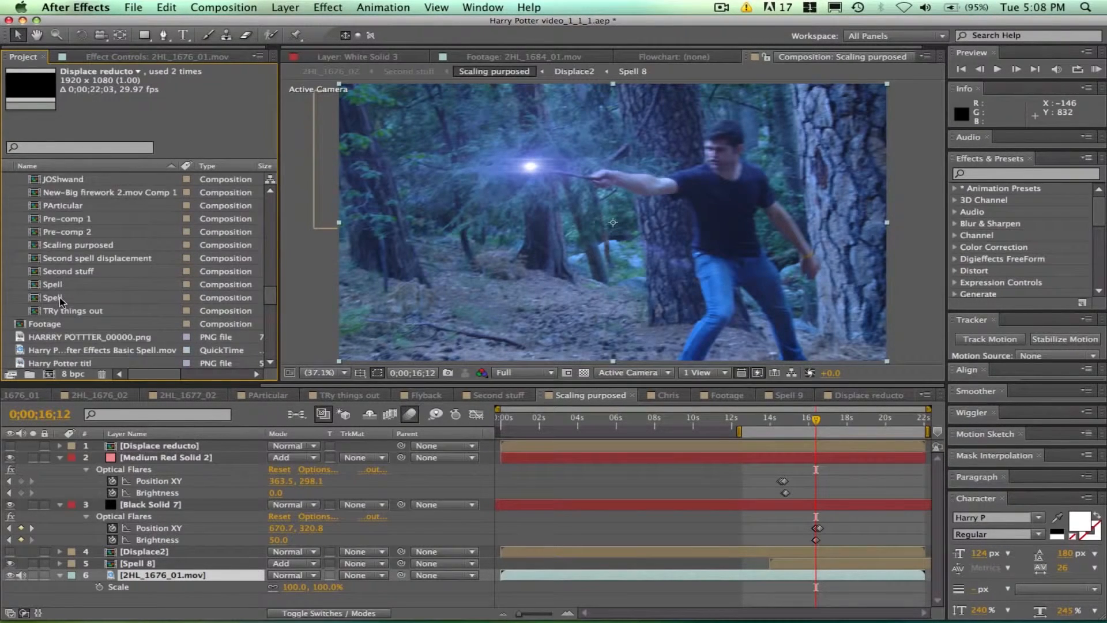
pyautogui.scroll(3, 60, 299)
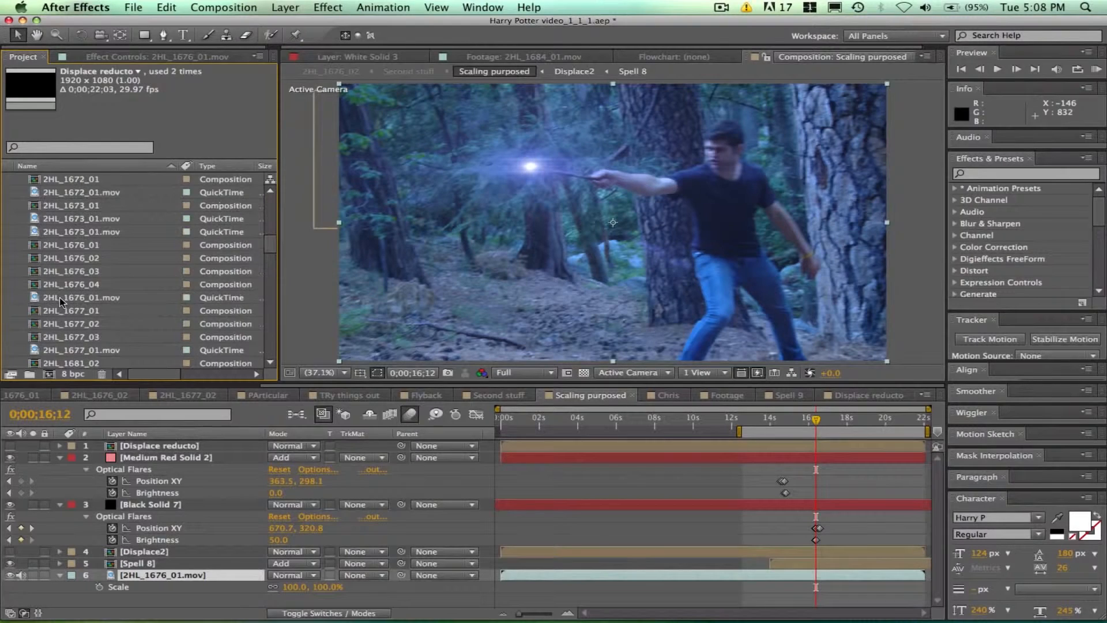
pyautogui.scroll(-1, 60, 300)
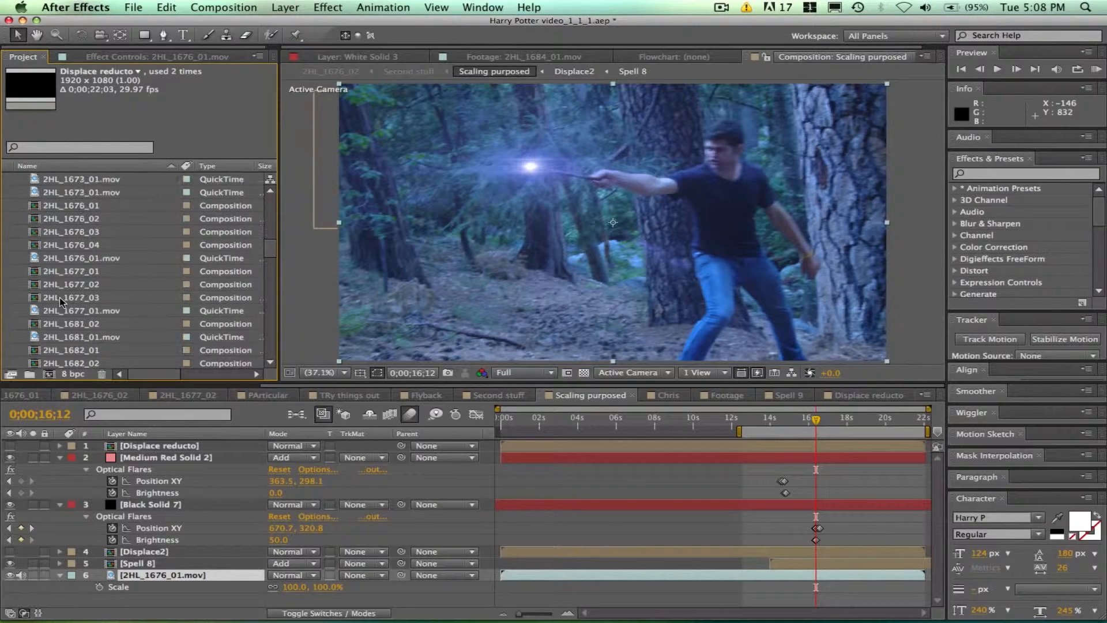
pyautogui.click(67, 260)
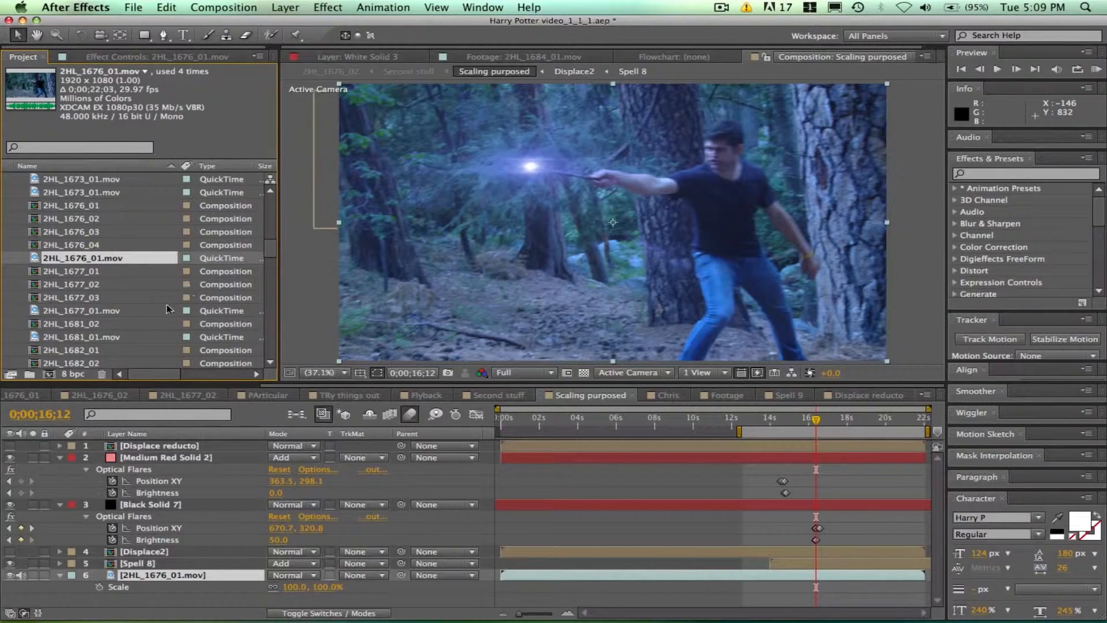
pyautogui.moveTo(116, 254); pyautogui.dragTo(49, 373)
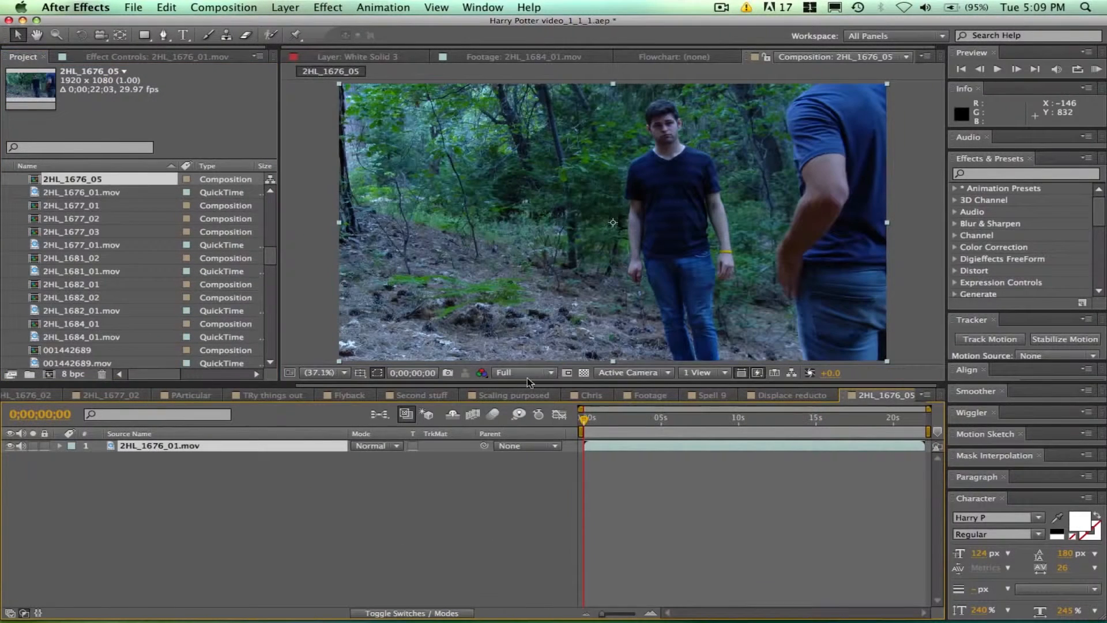
# - Scrub through the new composition, stepping frame by frame around 17 seconds, to locate the wand cast
pyautogui.click(725, 423)
pyautogui.click(813, 423)
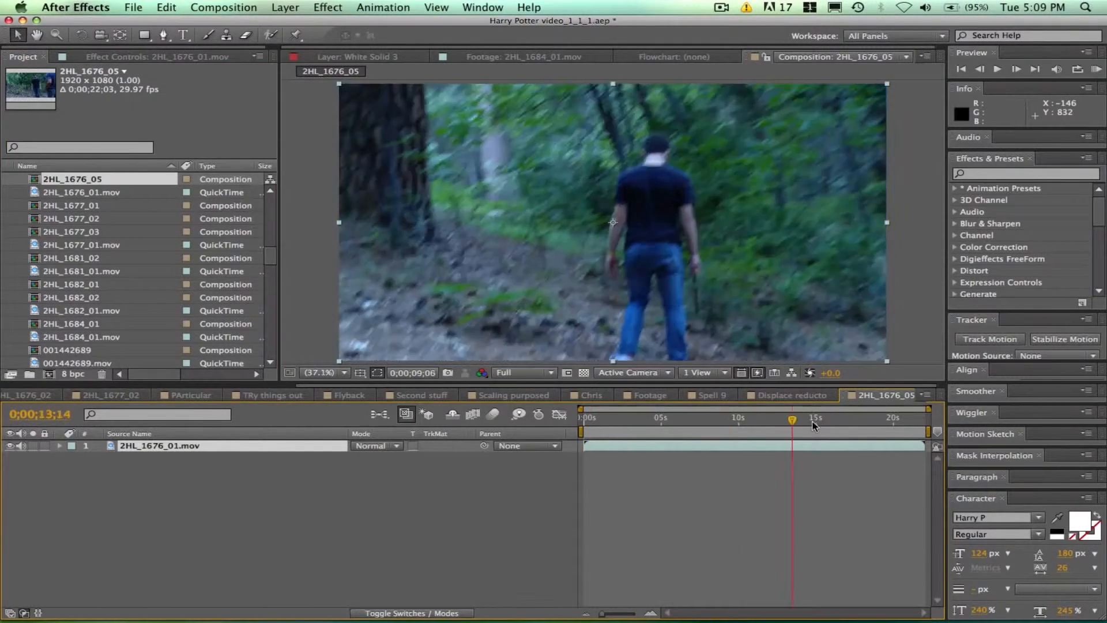
pyautogui.click(877, 422)
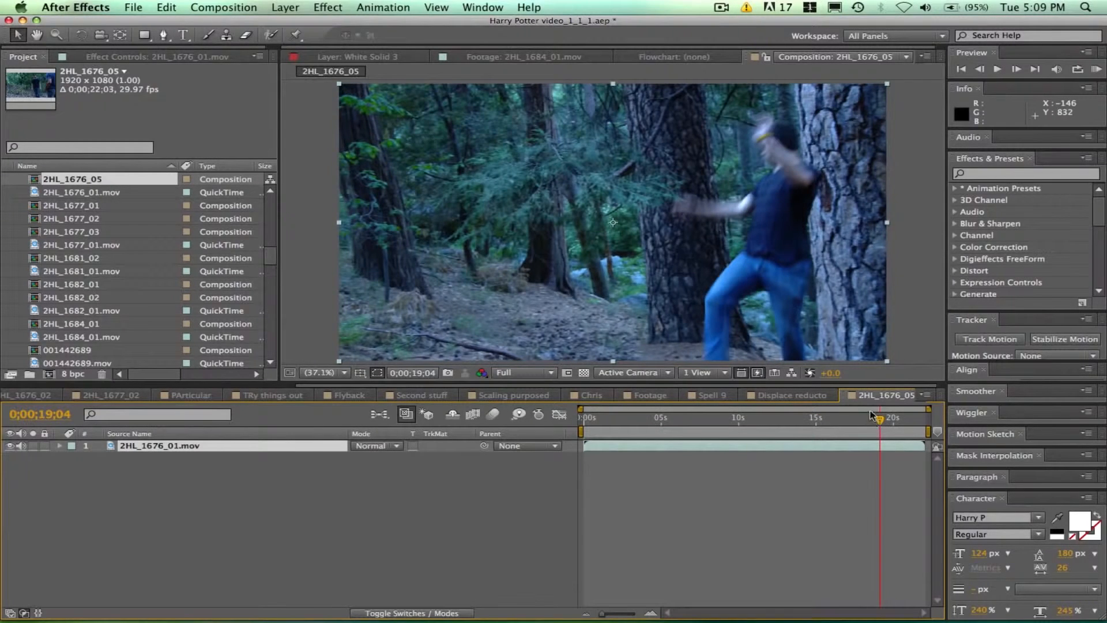
pyautogui.moveTo(863, 420); pyautogui.dragTo(858, 414)
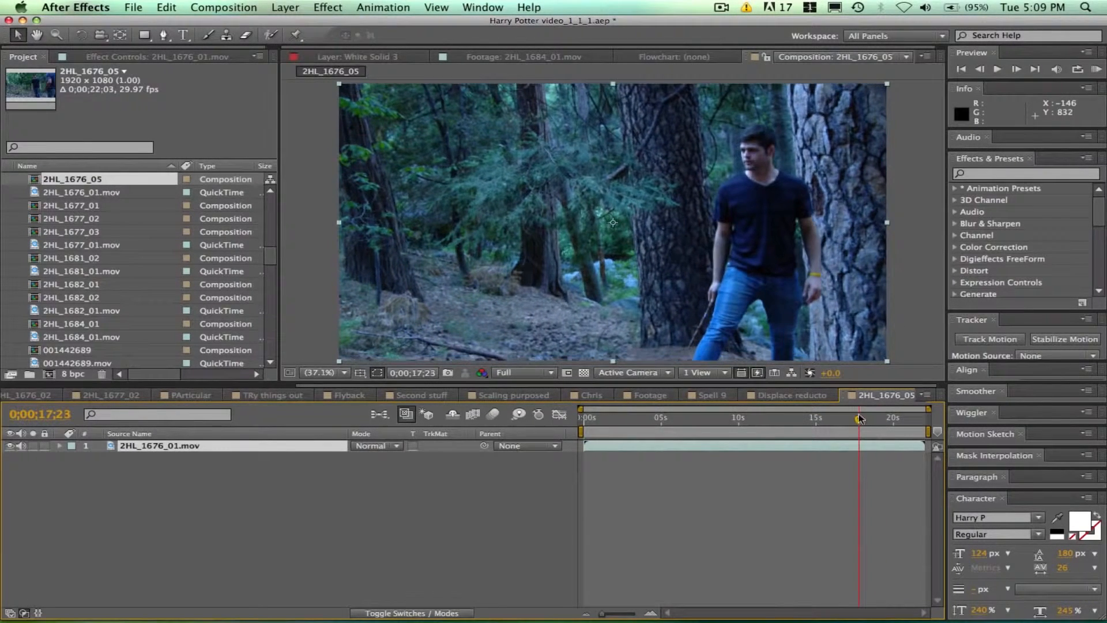
pyautogui.click(979, 69)
pyautogui.click(979, 69)
pyautogui.click(979, 69)
pyautogui.click(979, 69)
pyautogui.click(979, 69)
pyautogui.click(979, 68)
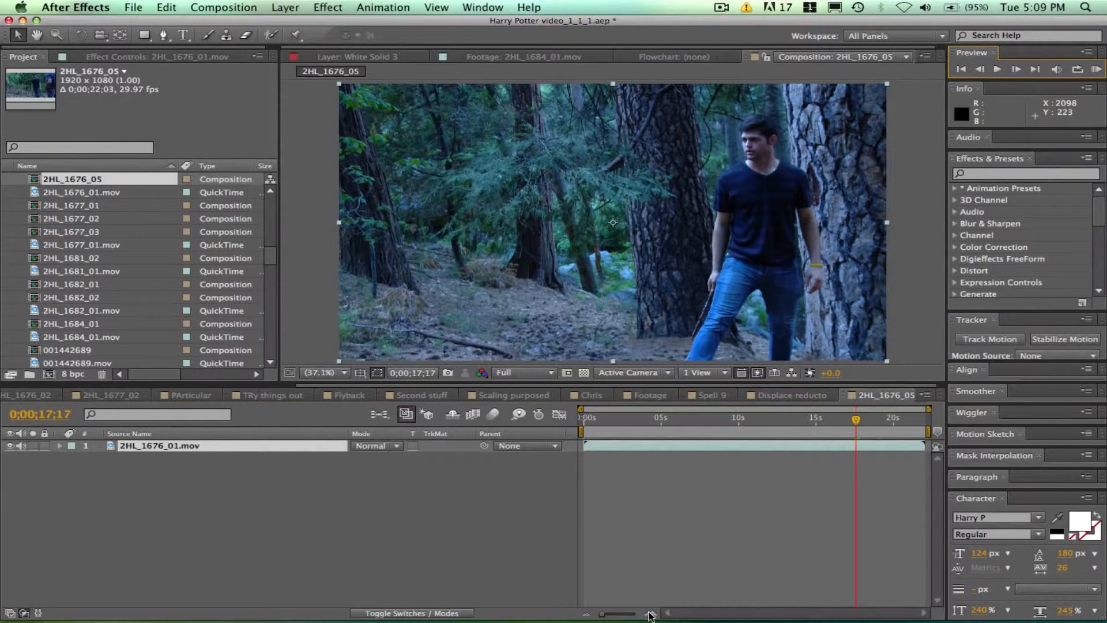
# - Set the current time to 0;00;16;05, where the actor points the wand forward
pyautogui.click(650, 613)
pyautogui.click(682, 429)
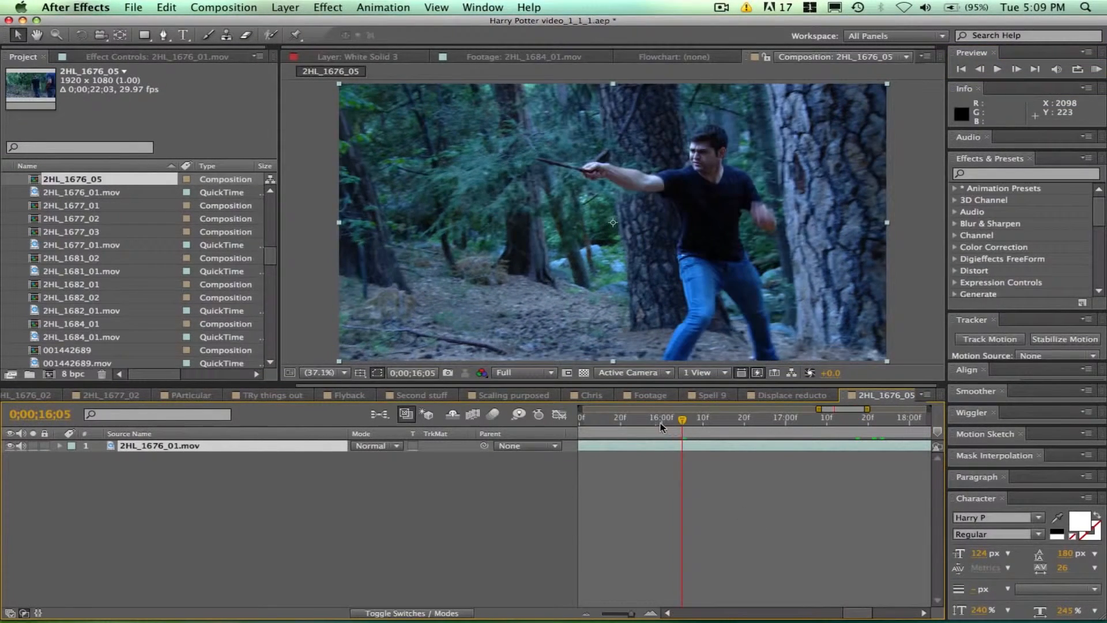
pyautogui.click(660, 425)
pyautogui.click(1017, 69)
pyautogui.click(1017, 69)
pyautogui.click(1017, 69)
pyautogui.click(1018, 69)
pyautogui.click(1017, 70)
pyautogui.click(1017, 69)
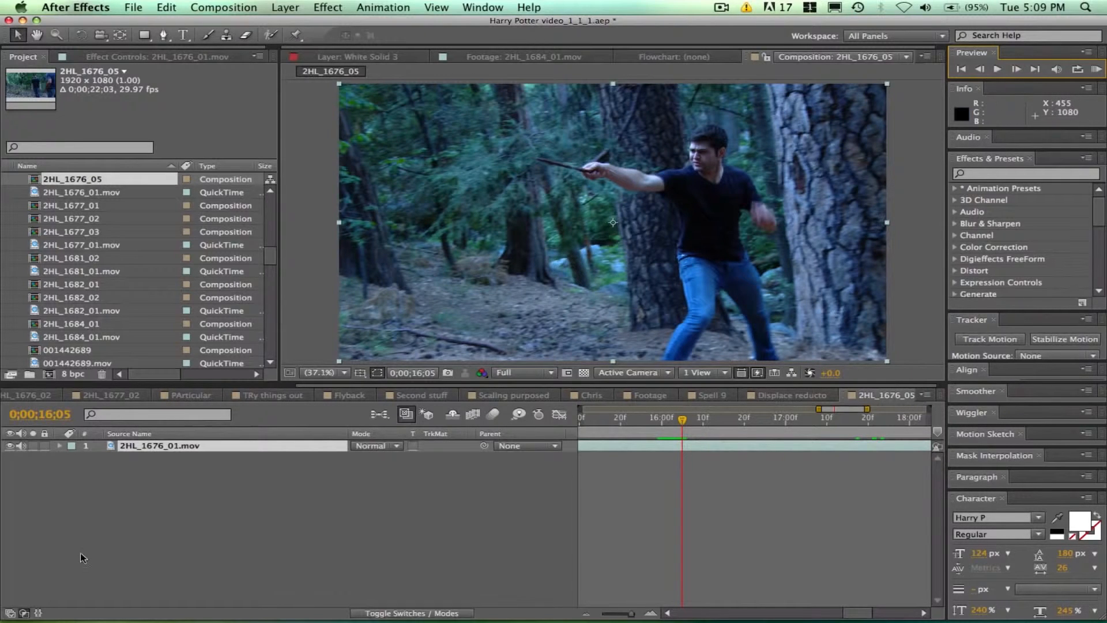
# - Create a new black 1920 x 1080 px solid layer named Flare above the footage
pyautogui.click(175, 518)
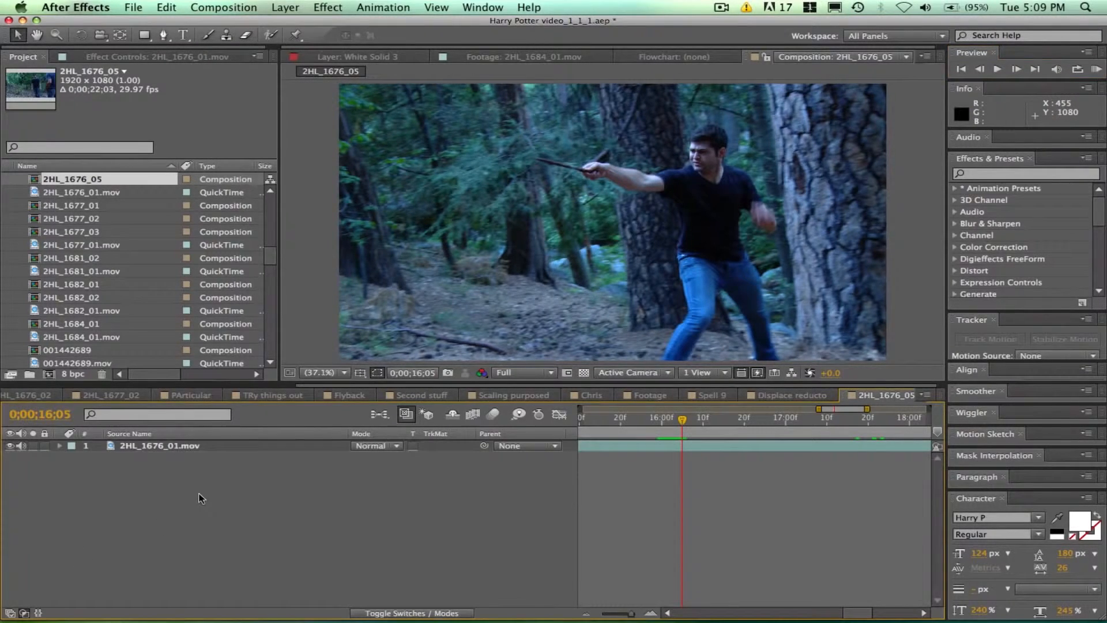
pyautogui.click(249, 6)
pyautogui.moveTo(286, 7)
pyautogui.moveTo(300, 24)
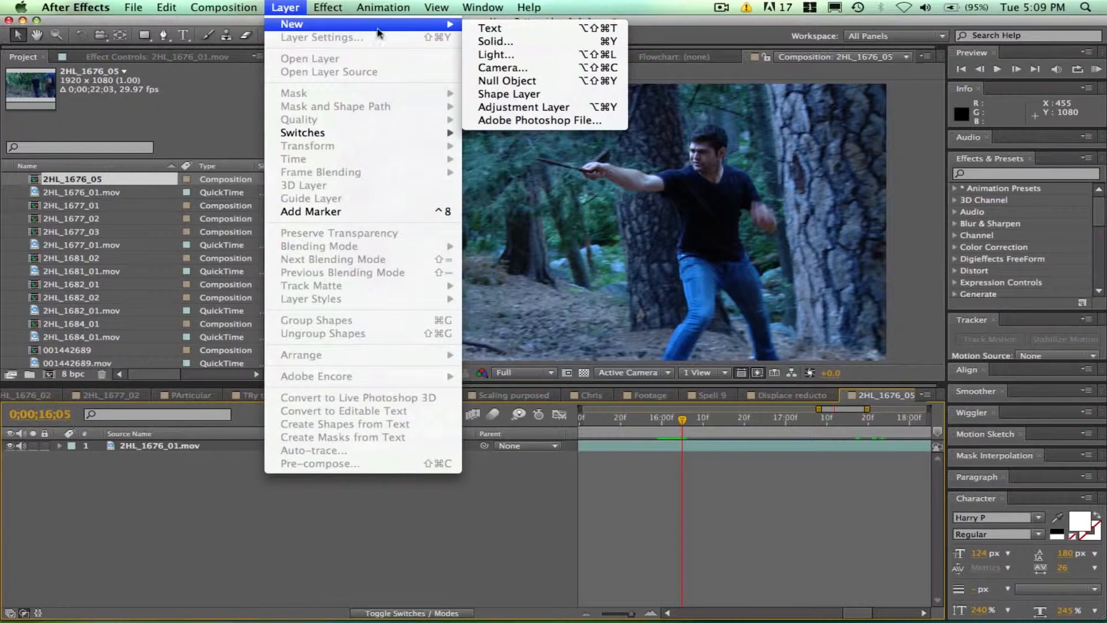
pyautogui.click(523, 45)
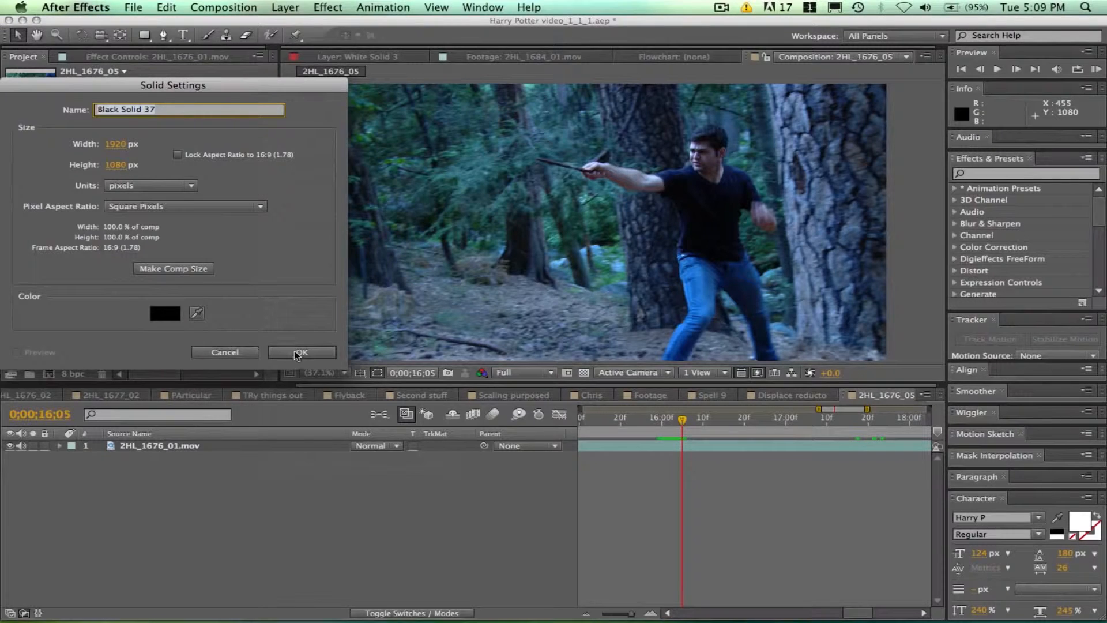
pyautogui.write('Flare')
pyautogui.press('Return')
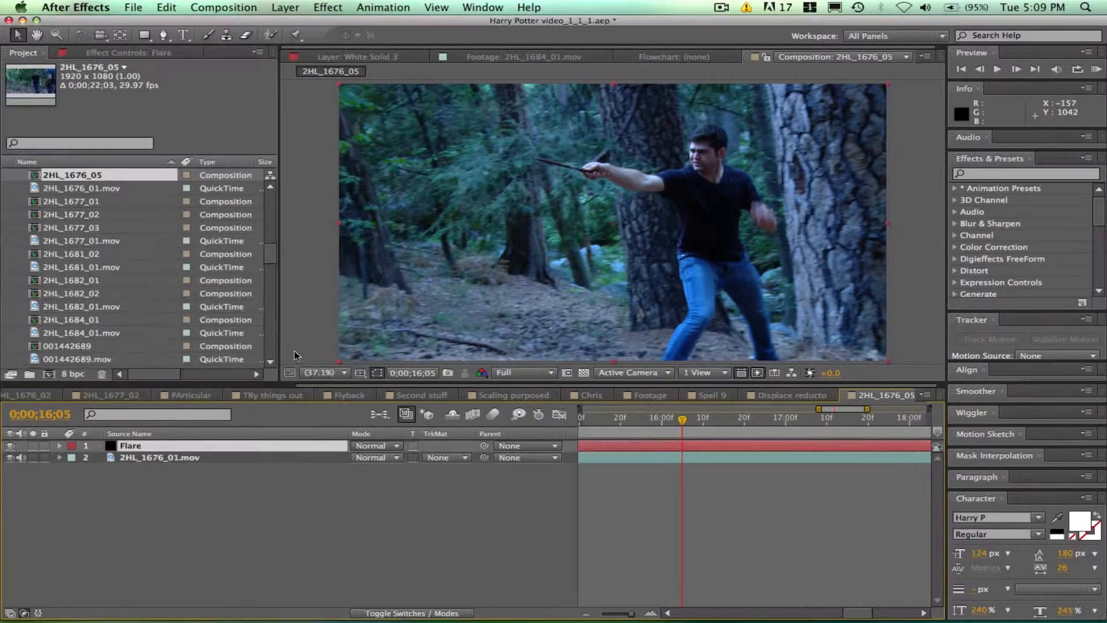
# - Apply the Lens Flare effect to the Flare solid, keeping the layer visible
pyautogui.click(10, 446)
pyautogui.click(10, 446)
pyautogui.click(278, 7)
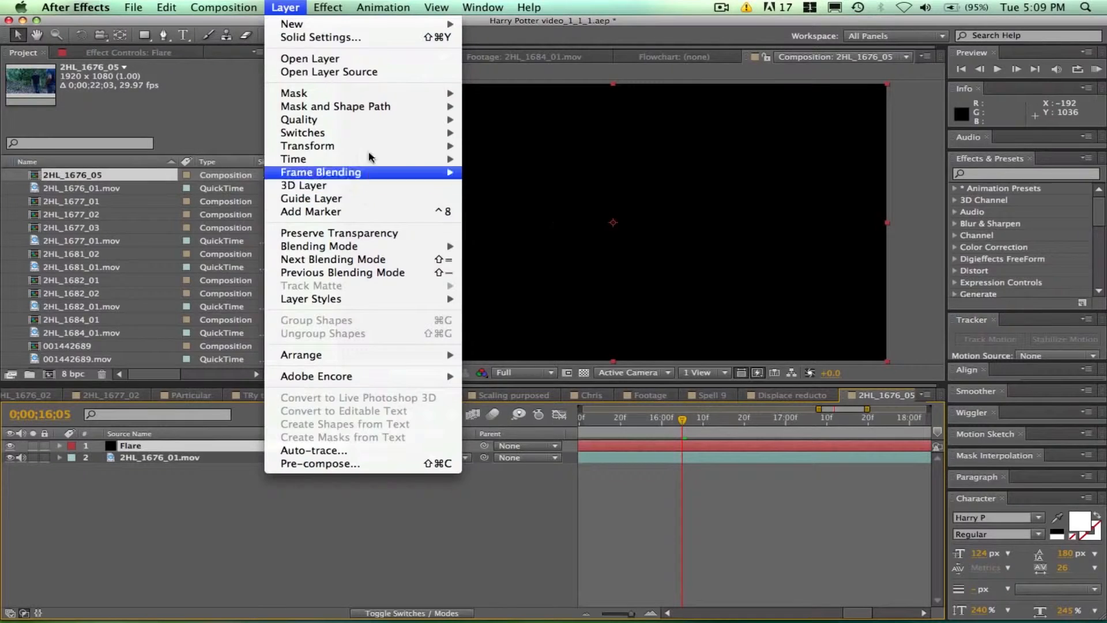
pyautogui.moveTo(331, 8)
pyautogui.moveTo(394, 180)
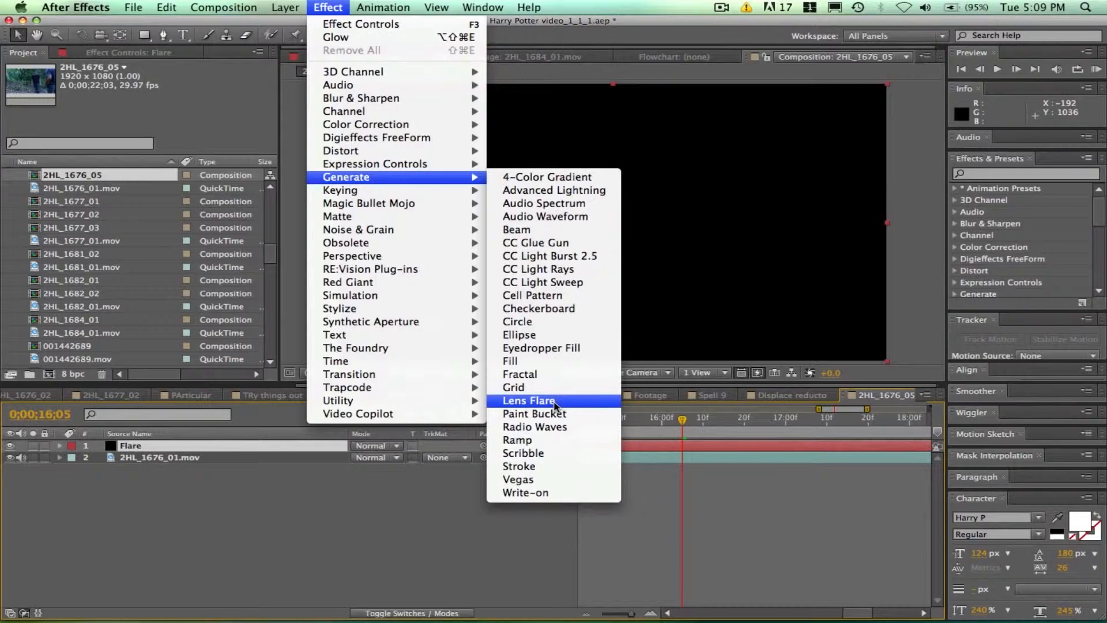
pyautogui.click(554, 405)
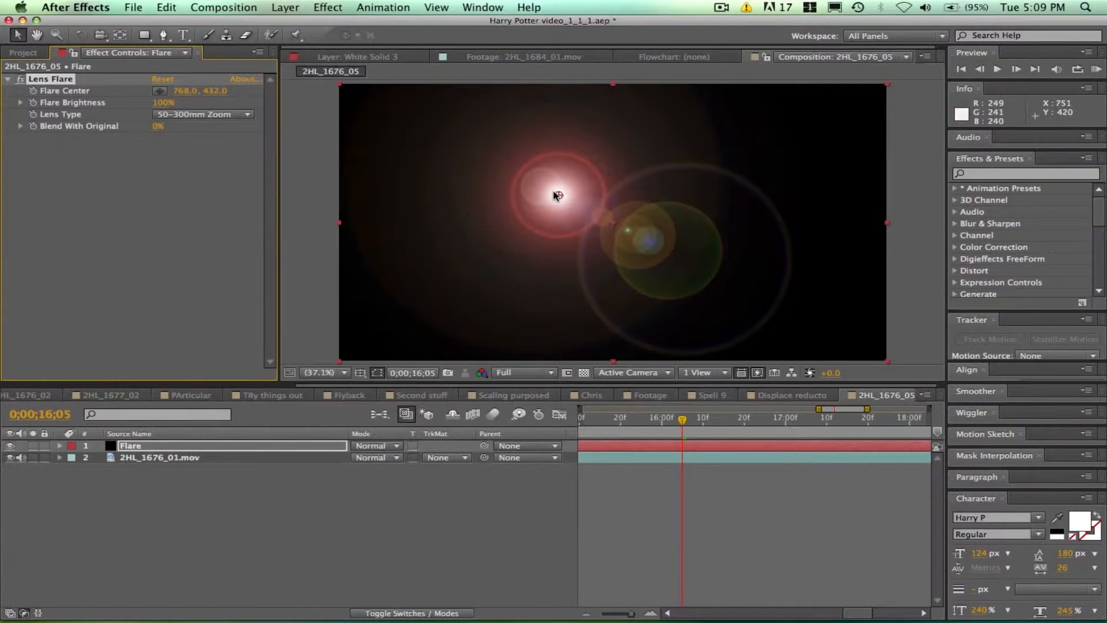
# - Set the Flare layer's blending mode to Add and move the flare centre near the wand tip, about 681.8, 283.9
pyautogui.click(363, 447)
pyautogui.click(380, 197)
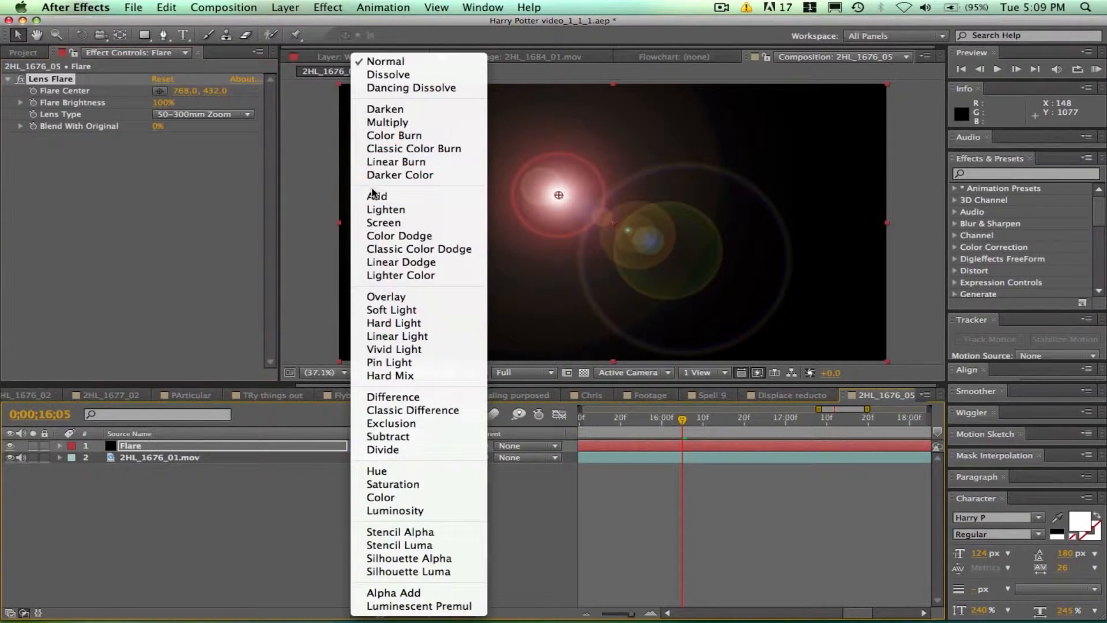
pyautogui.moveTo(558, 195); pyautogui.dragTo(533, 160)
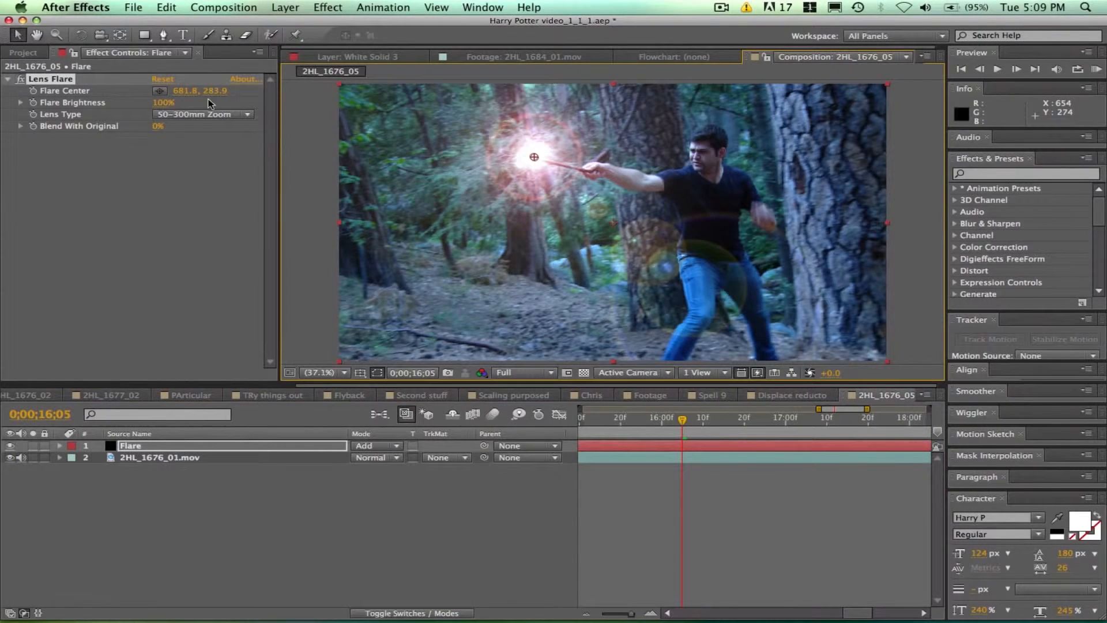
# - Try the 35mm Prime lens type for the flare, and settle on 105mm Prime
pyautogui.click(190, 115)
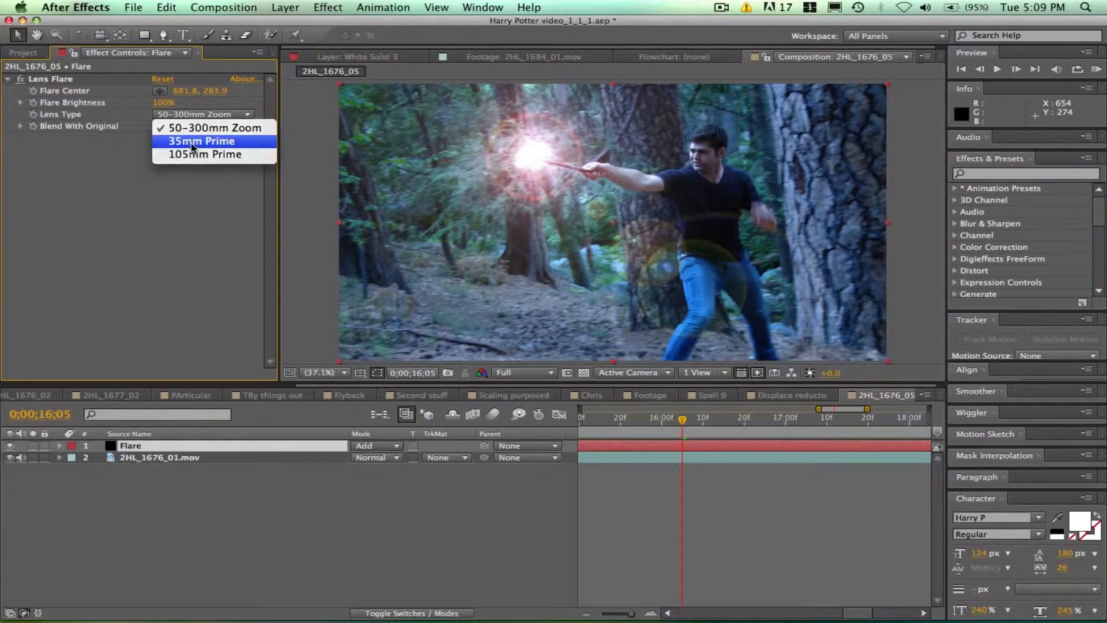
pyautogui.click(193, 142)
pyautogui.click(218, 115)
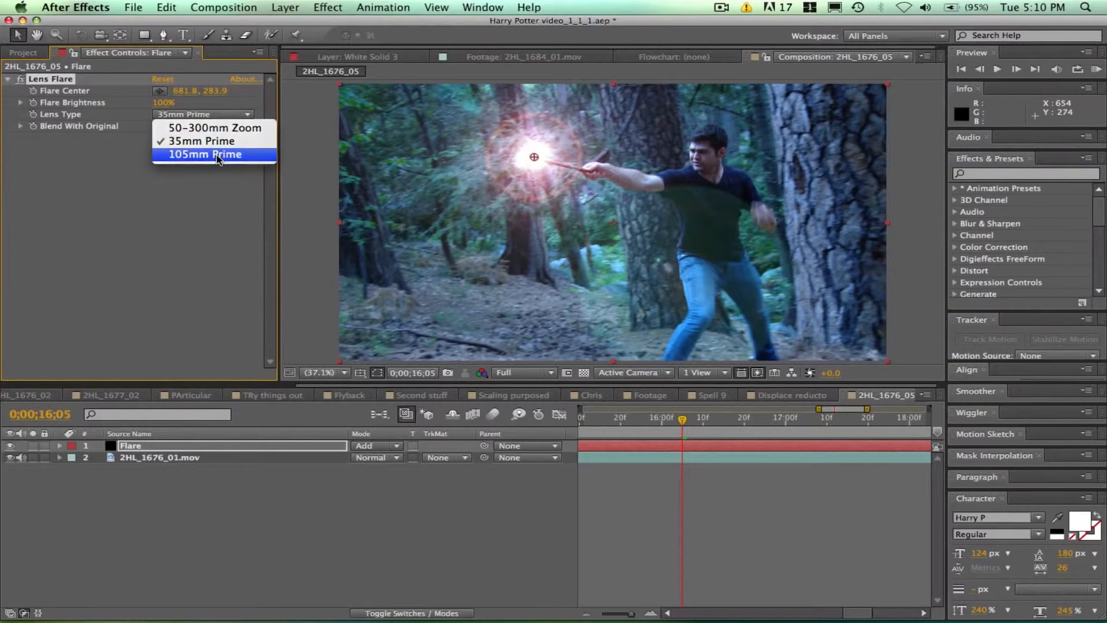
pyautogui.click(209, 149)
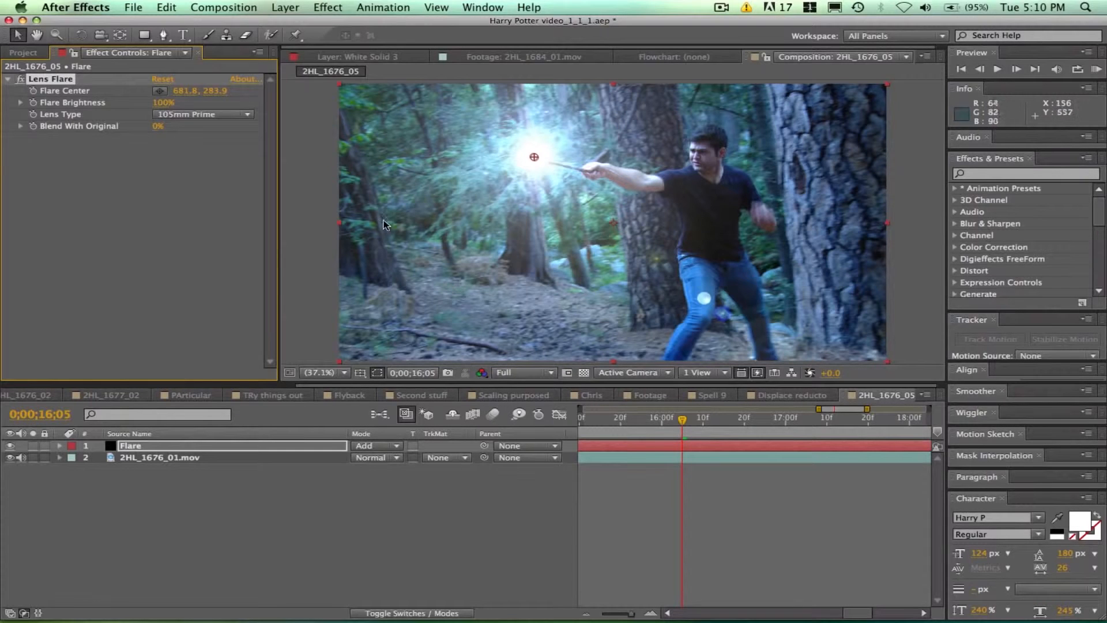
# - Turn on keyframing for Flare Center at the current frame and reposition the flare to about 633.3, 265.0
pyautogui.moveTo(534, 157)
pyautogui.mouseDown()
pyautogui.moveTo(398, 162)
pyautogui.moveTo(545, 157)
pyautogui.mouseUp()
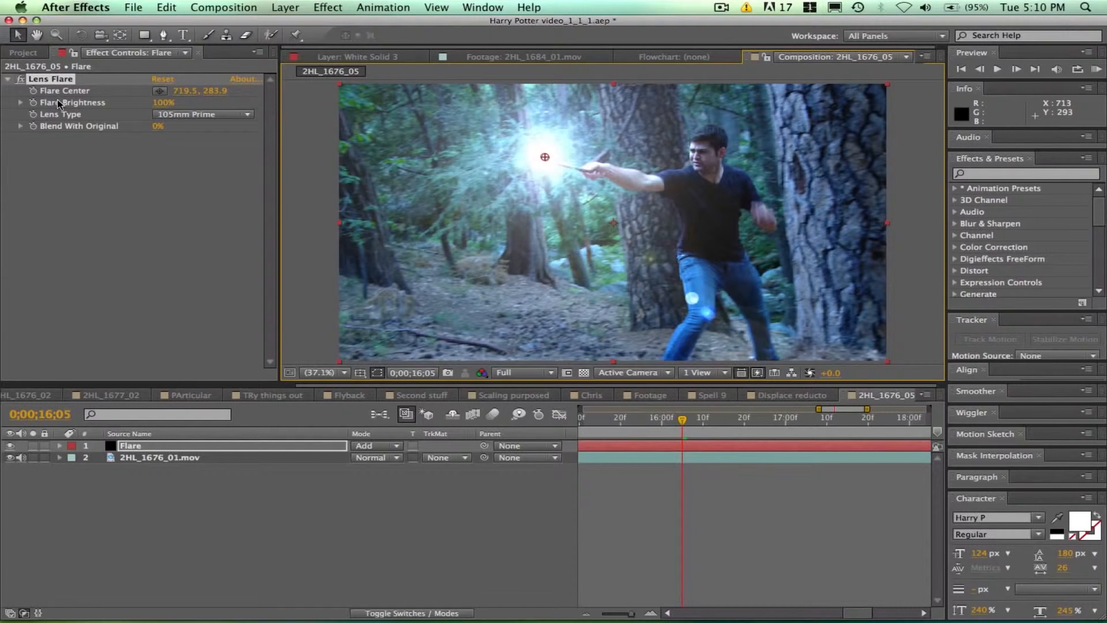
pyautogui.click(33, 91)
pyautogui.moveTo(545, 157); pyautogui.dragTo(520, 152)
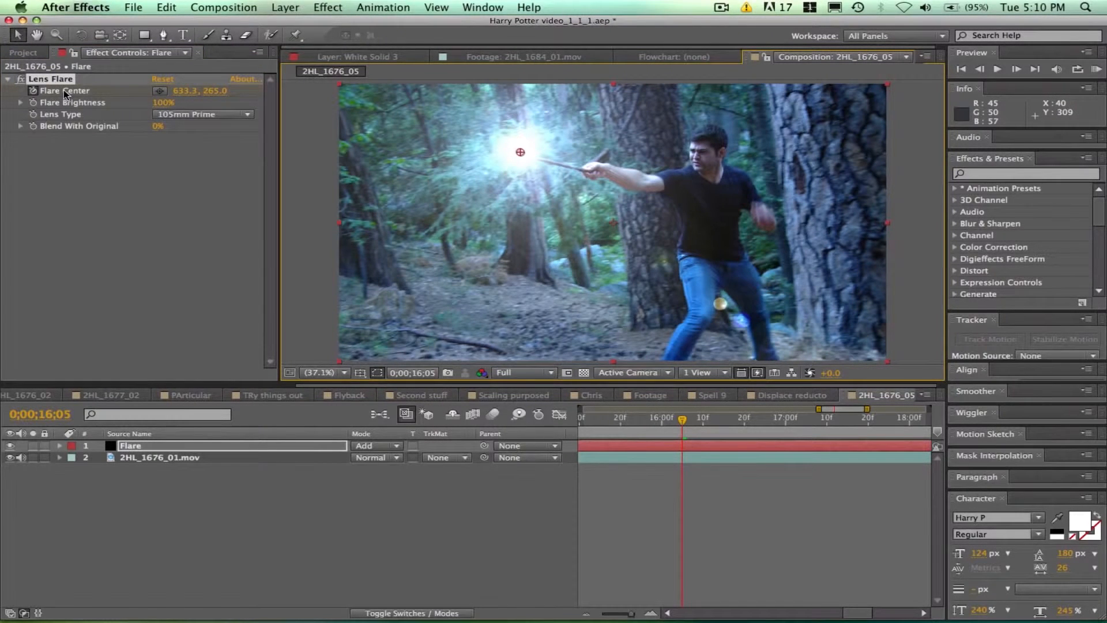
# - Turn off keyframing for Flare Center and delete the Lens Flare effect from the Flare layer
pyautogui.click(33, 91)
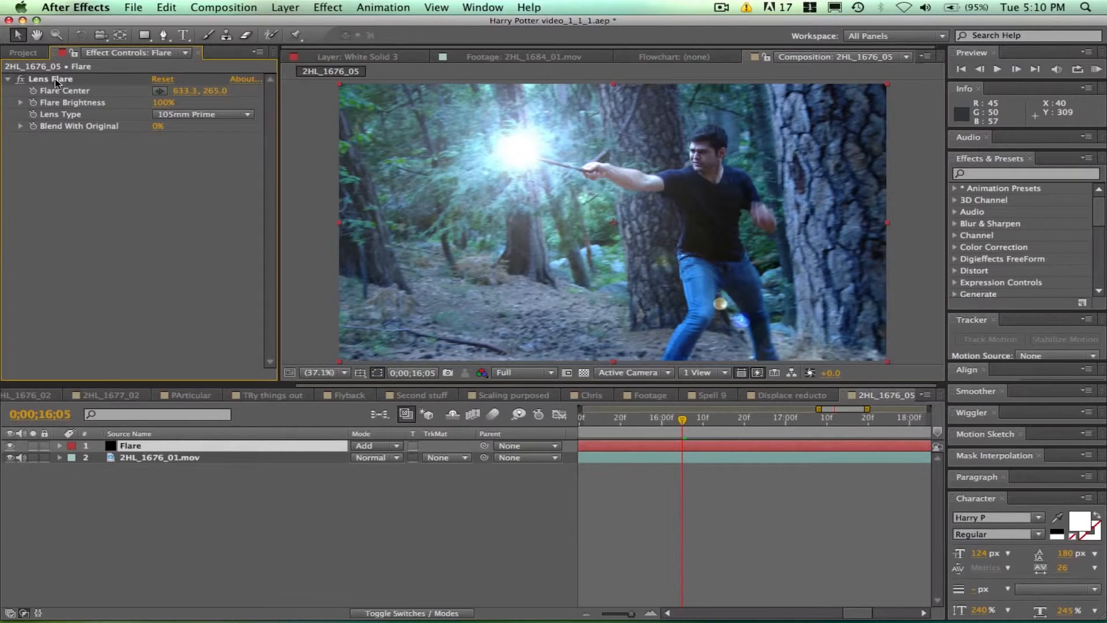
pyautogui.click(58, 82)
pyautogui.press('Delete')
# - Apply Video Copilot's Optical Flares effect to the Flare layer and place the flare at the wand tip, about 697.2, 280.9
pyautogui.click(256, 6)
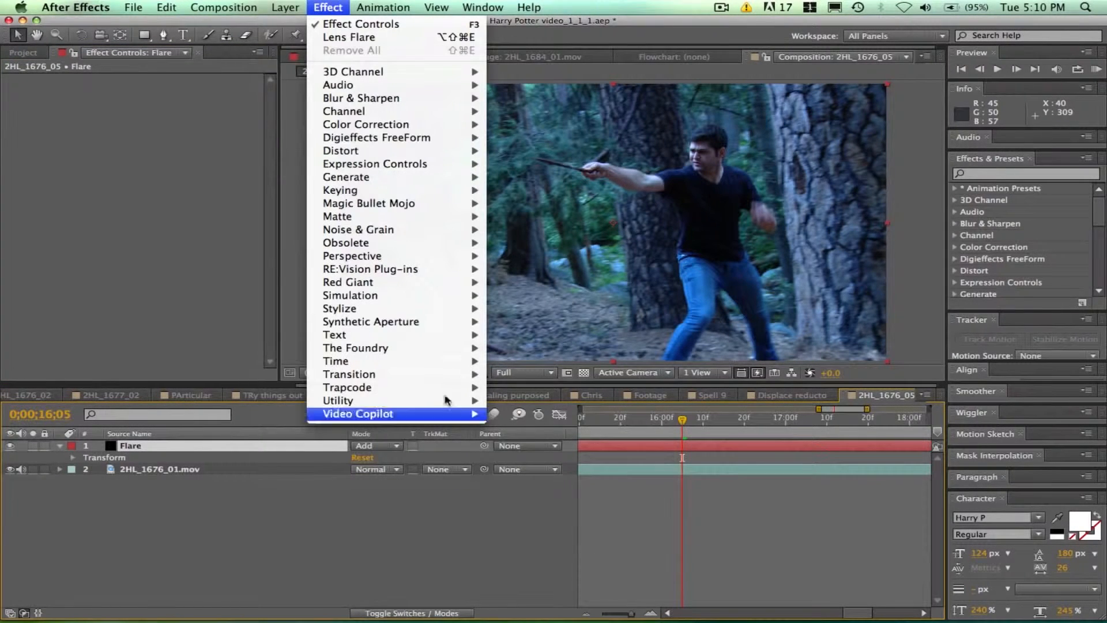
pyautogui.moveTo(461, 413)
pyautogui.click(505, 415)
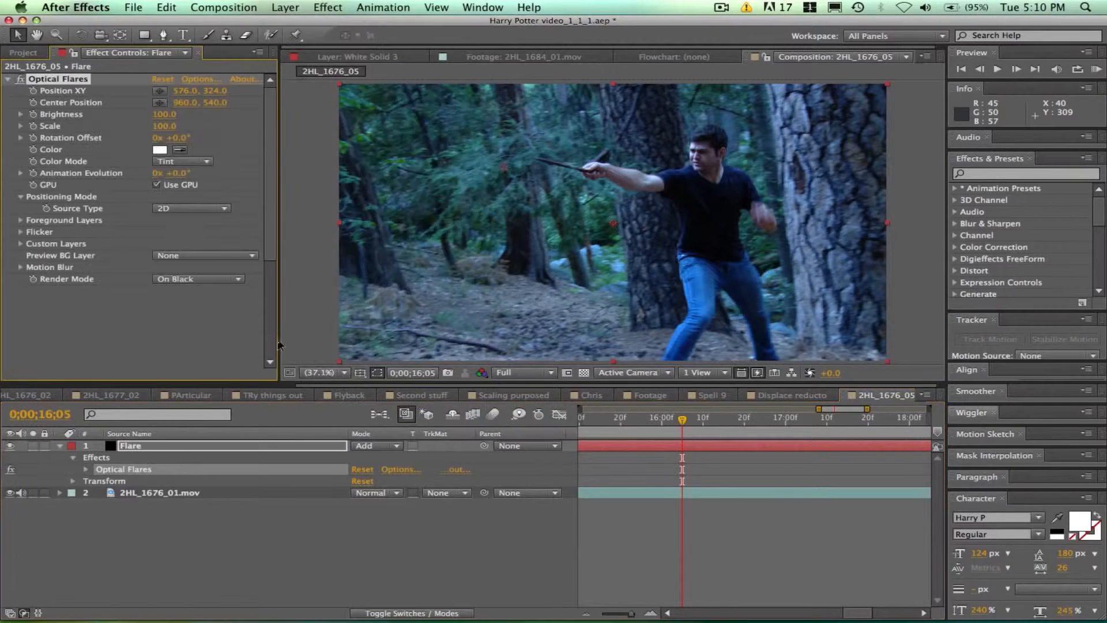
pyautogui.moveTo(512, 171); pyautogui.dragTo(541, 155)
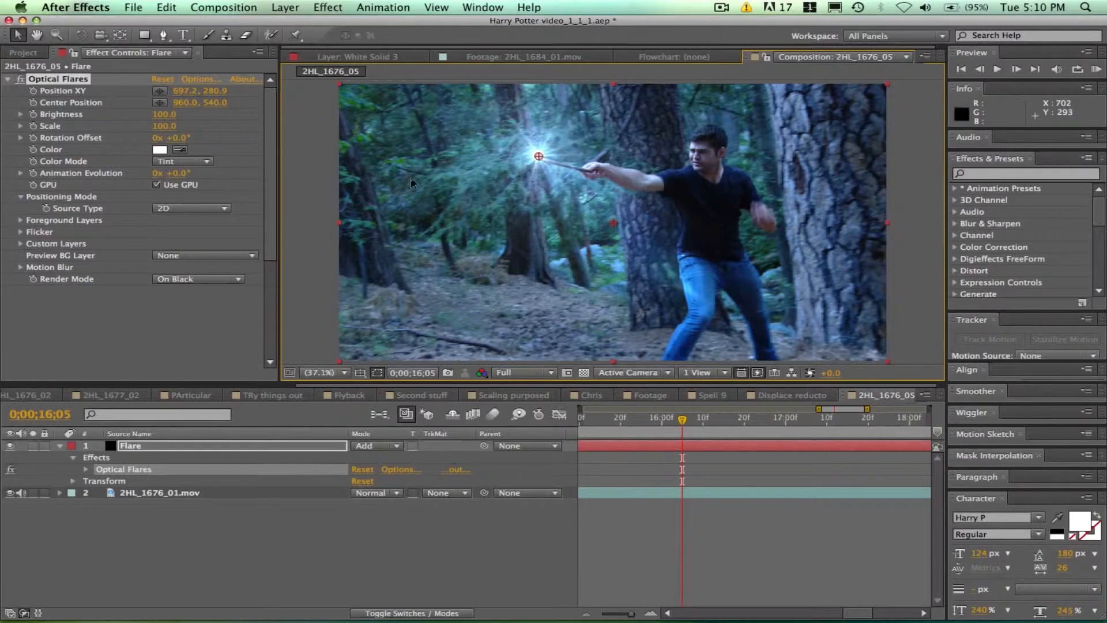
pyautogui.click(316, 210)
# - Open the Optical Flares options and load the Blindness preset from the Pro Presets 2 folder of VC_Pro_Presets 2
pyautogui.click(203, 81)
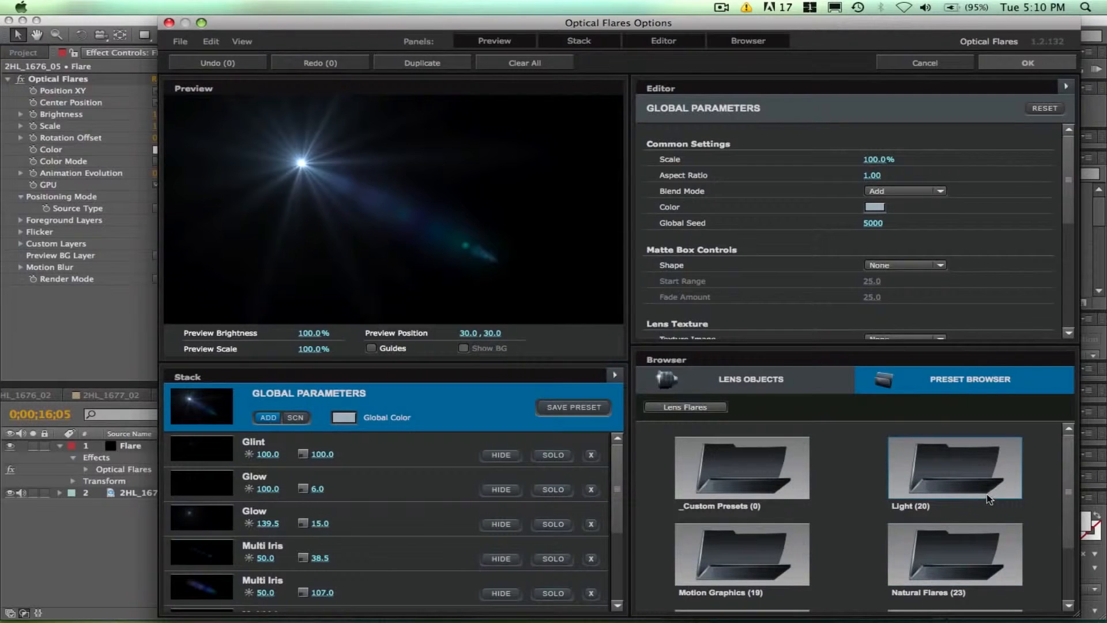
pyautogui.scroll(-3, 1065, 476)
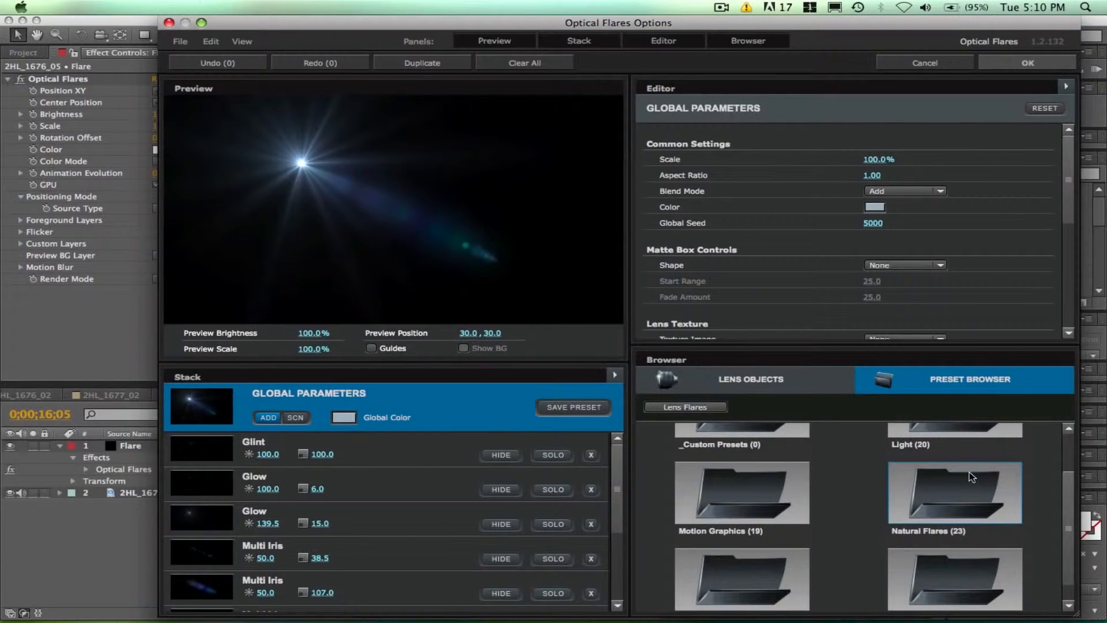
pyautogui.scroll(-1, 1068, 508)
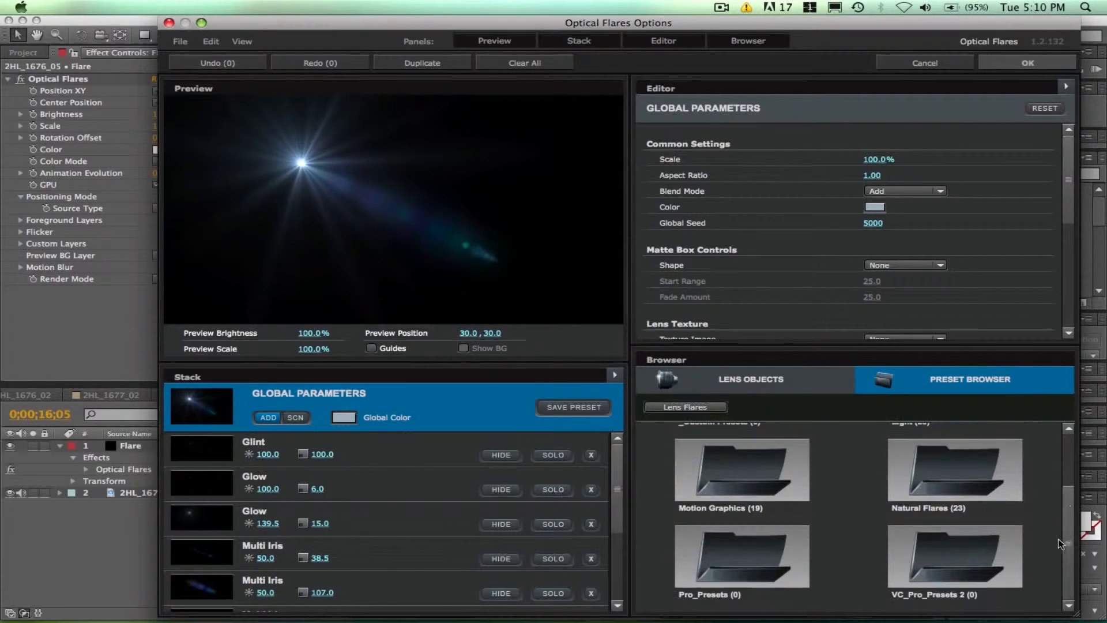
pyautogui.click(980, 541)
pyautogui.click(927, 476)
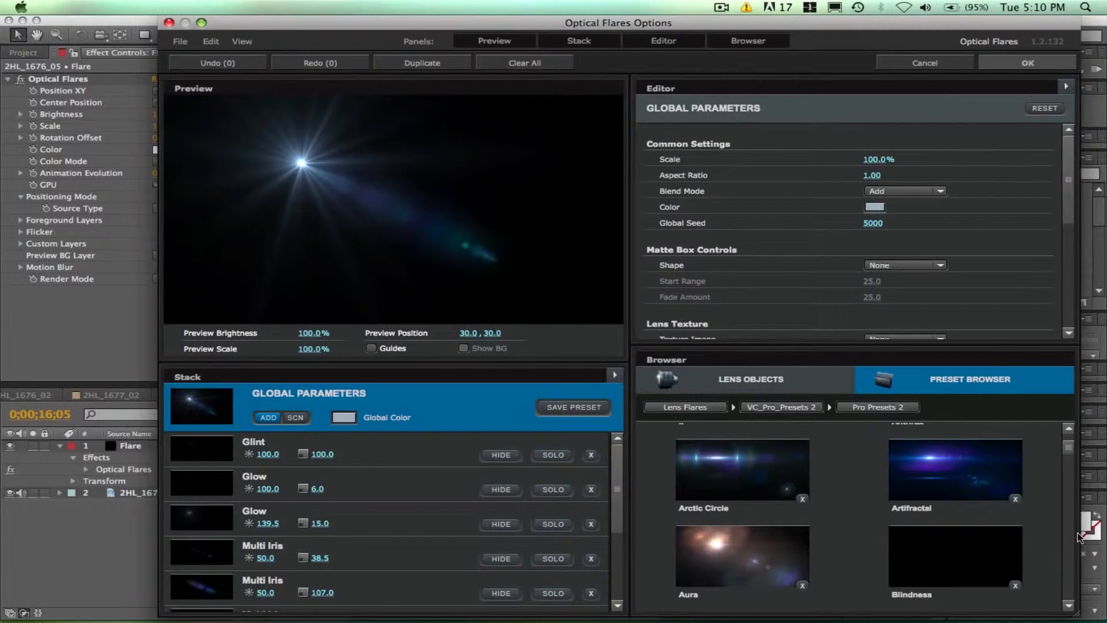
pyautogui.click(951, 545)
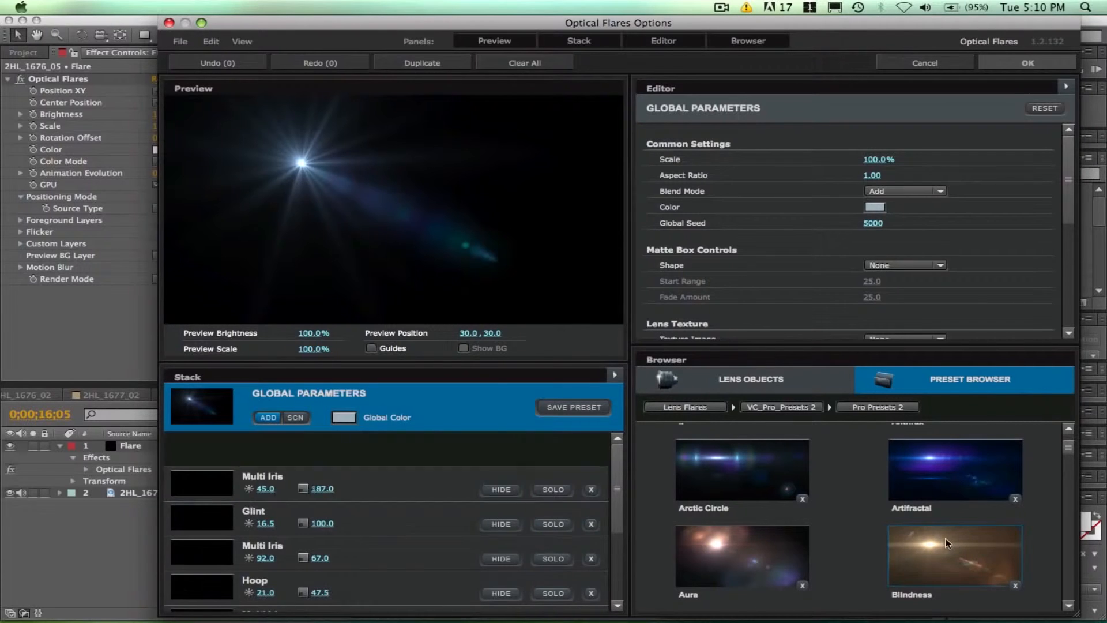
# - Set the flare's global colour to a light blue-violet
pyautogui.click(344, 416)
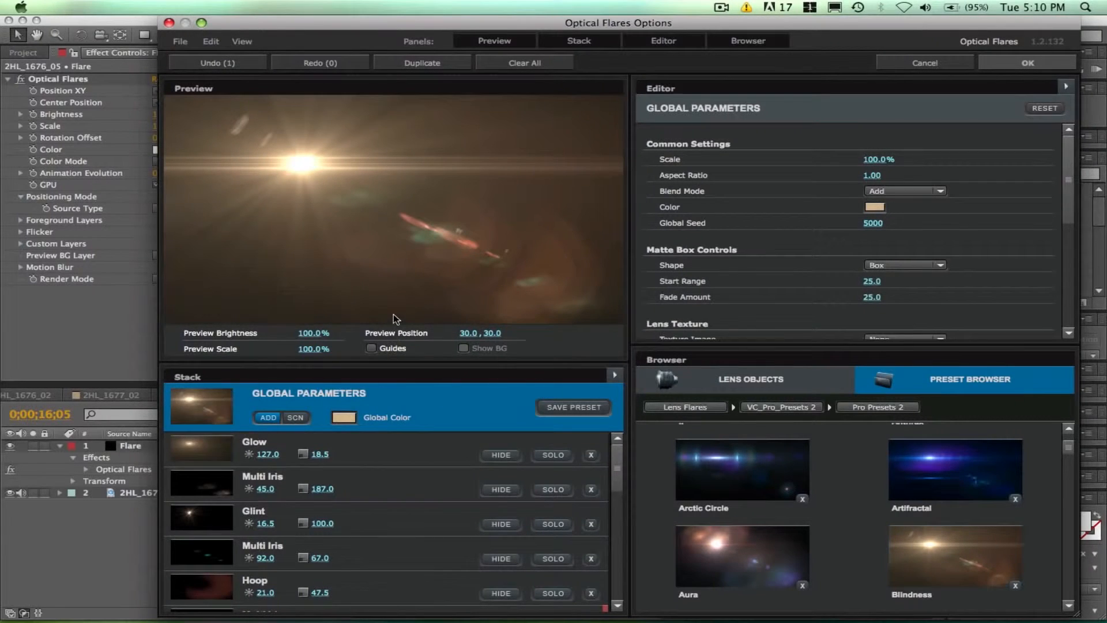
pyautogui.click(414, 399)
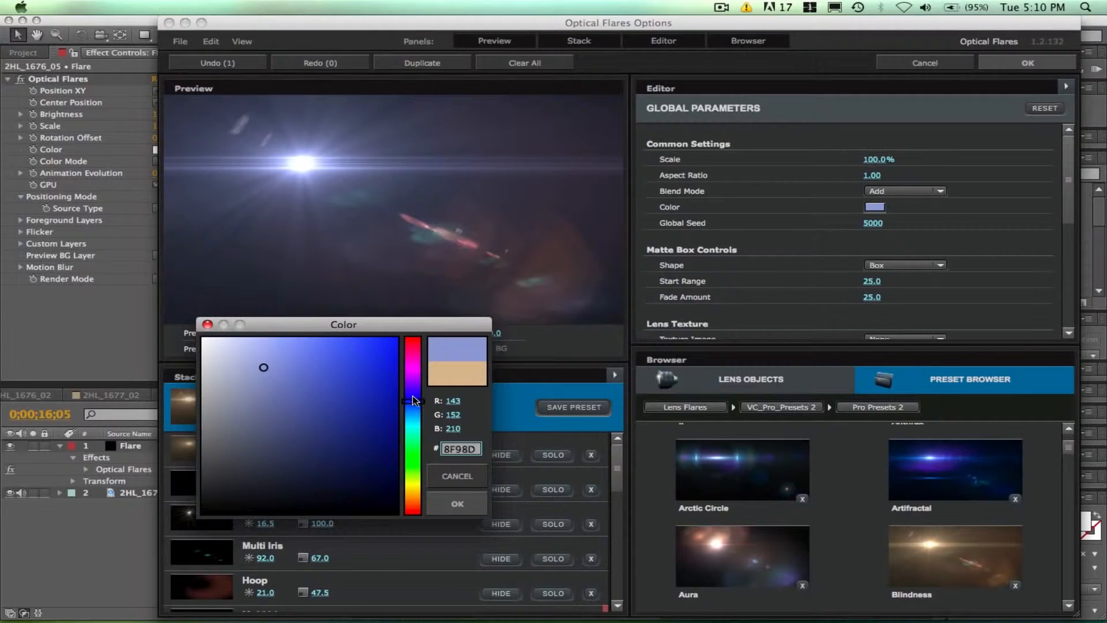
pyautogui.moveTo(413, 400); pyautogui.dragTo(414, 395)
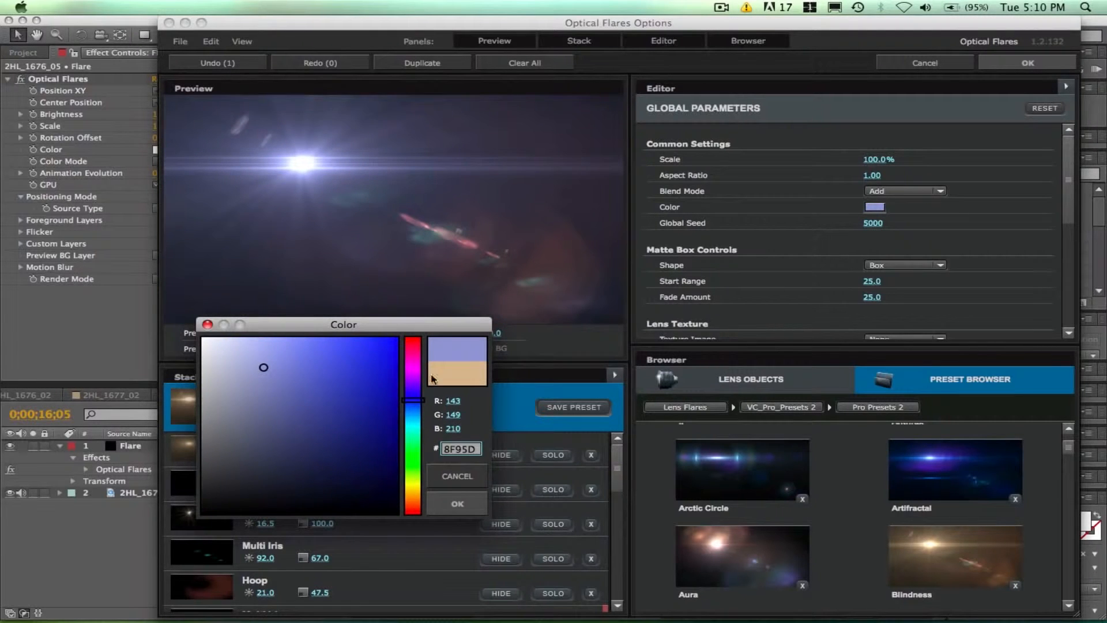
pyautogui.click(444, 502)
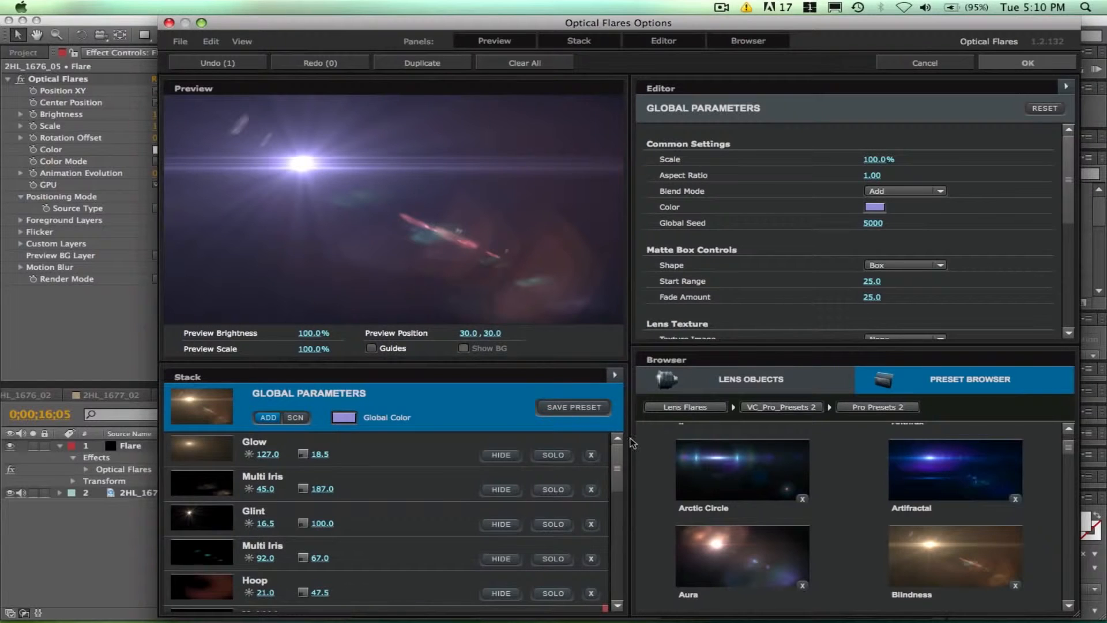
# - Change Color 1 of the 21.0-brightness Hoop element to blue, about RGB 102, 106, 242, and accept the Optical Flares options
pyautogui.scroll(-2, 615, 489)
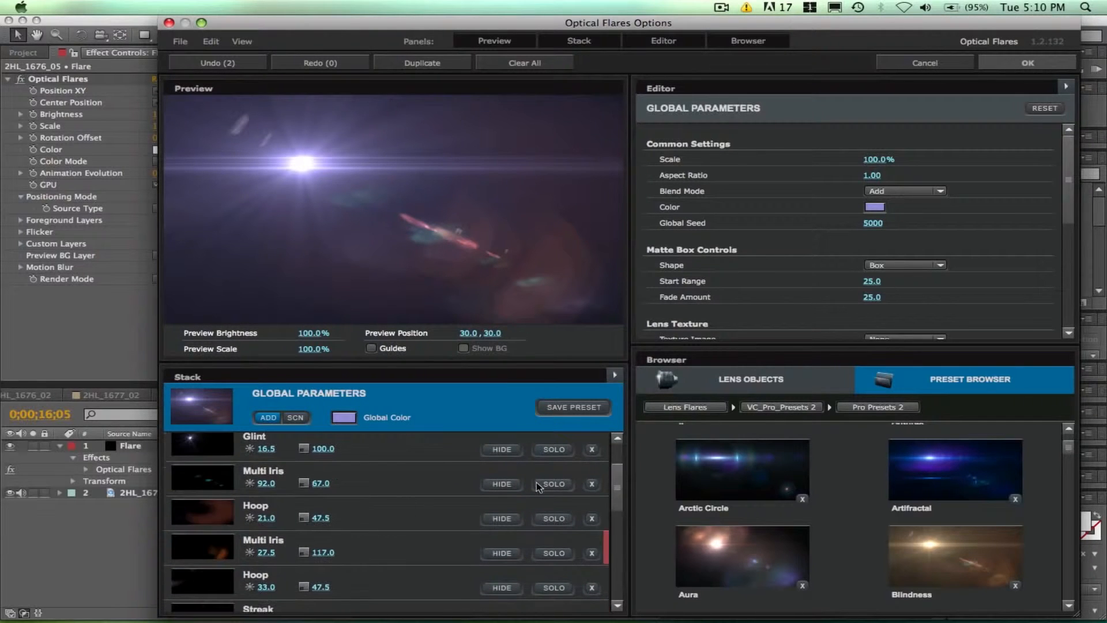
pyautogui.click(427, 507)
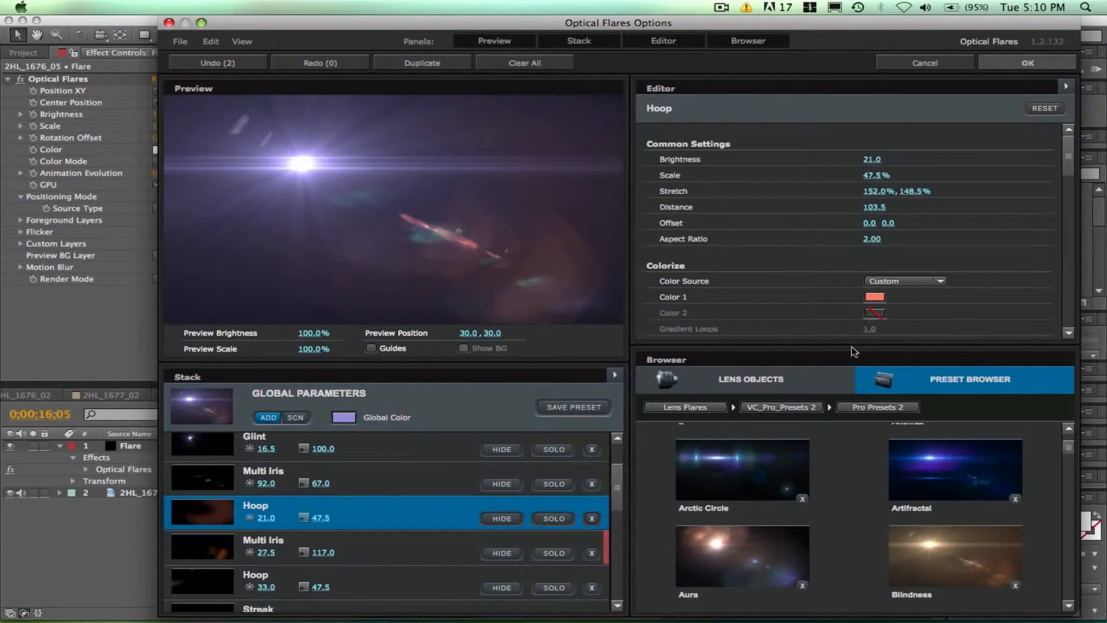
pyautogui.click(875, 297)
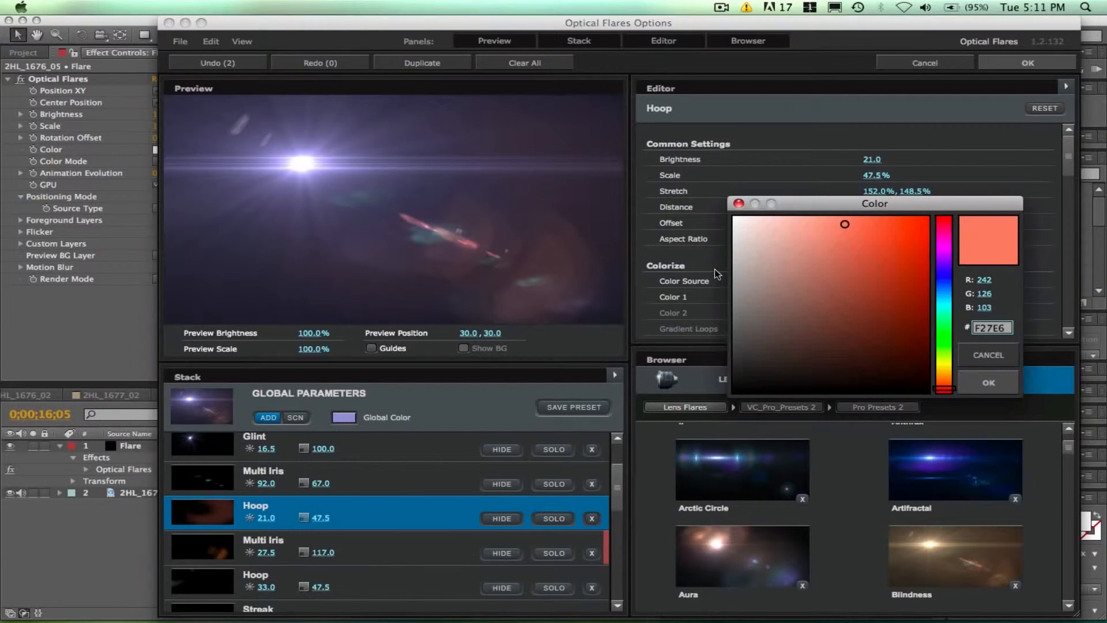
pyautogui.click(945, 288)
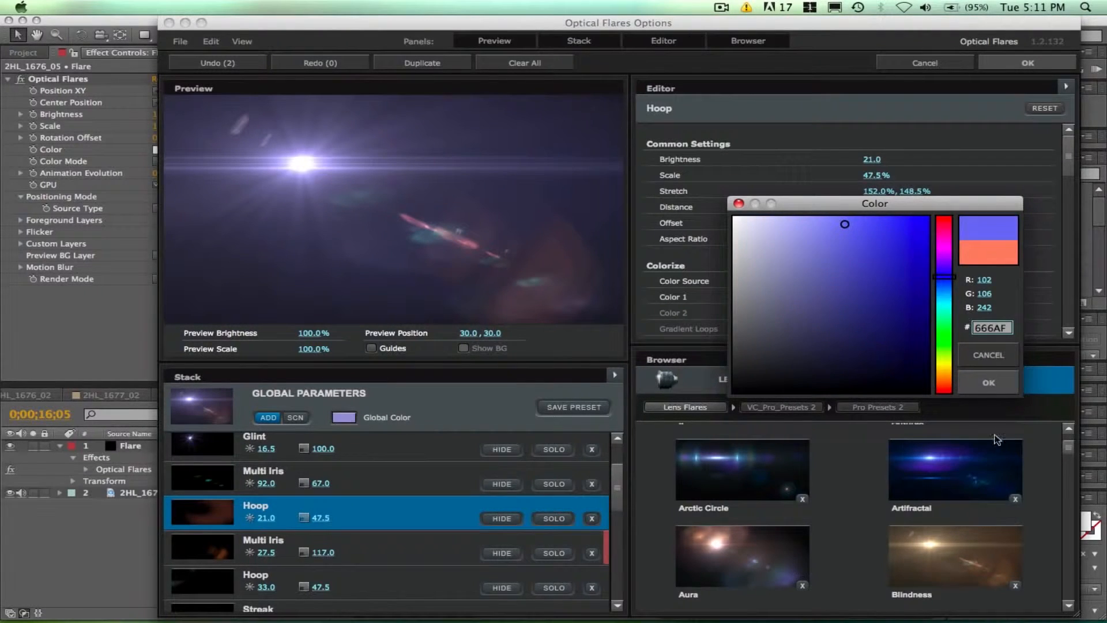
pyautogui.click(1001, 383)
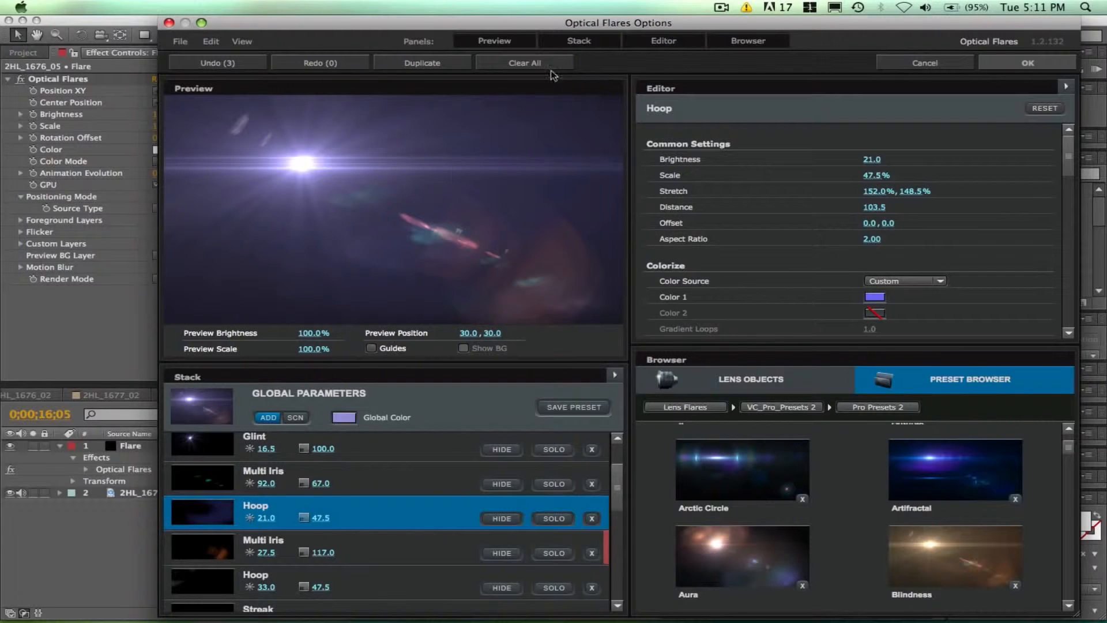
pyautogui.click(1010, 67)
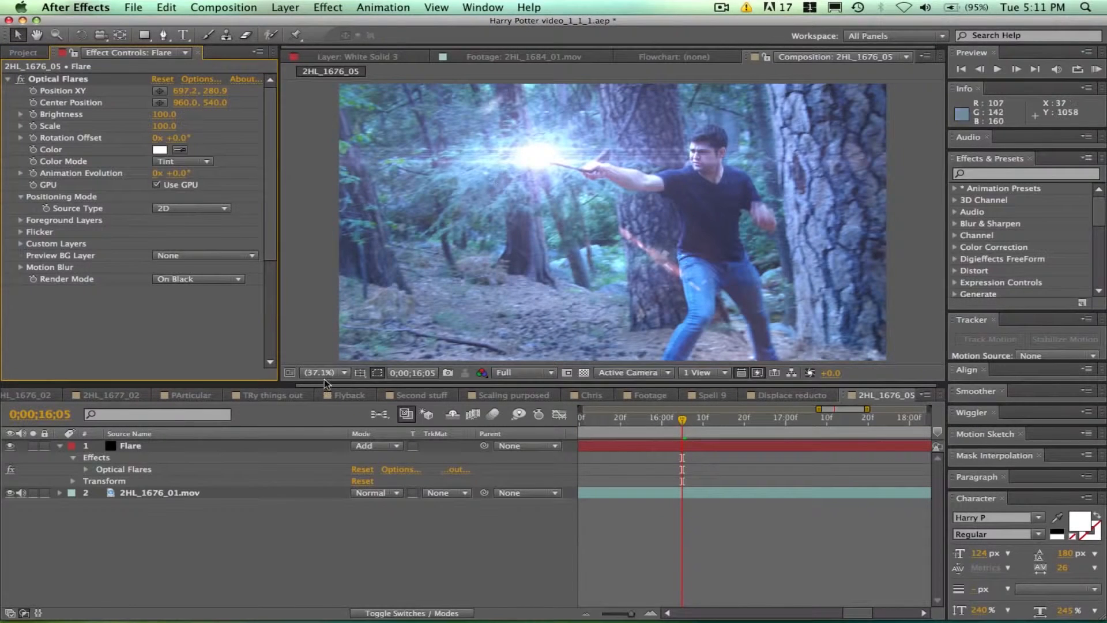
# - Turn on keyframing for the Optical Flares Position XY at 0;00;16;05
pyautogui.click(267, 445)
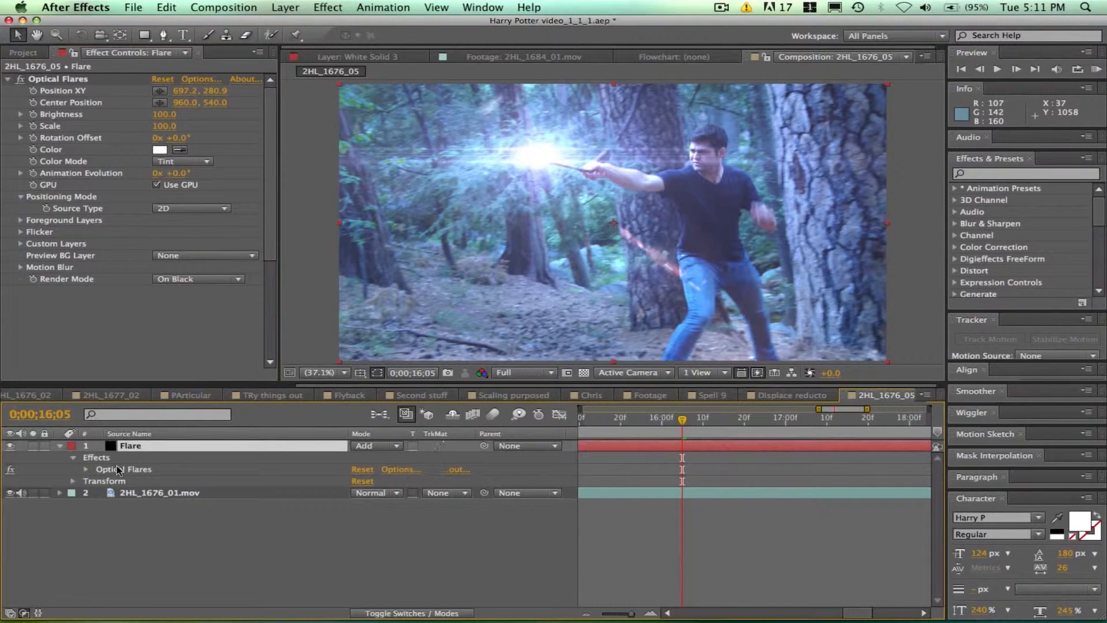
pyautogui.press('p')
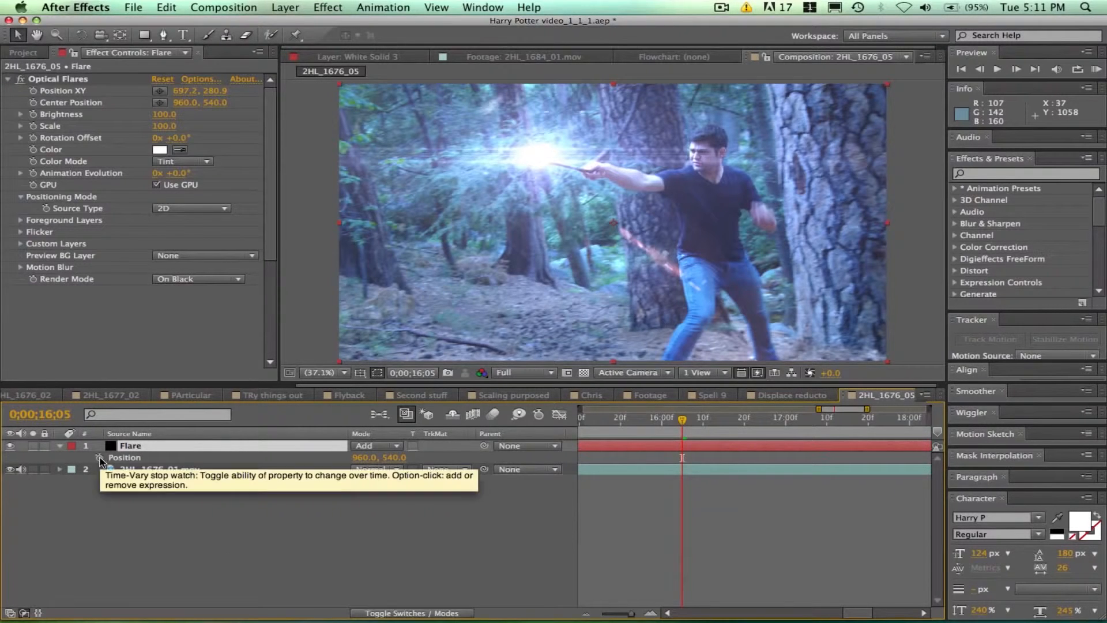
pyautogui.click(48, 82)
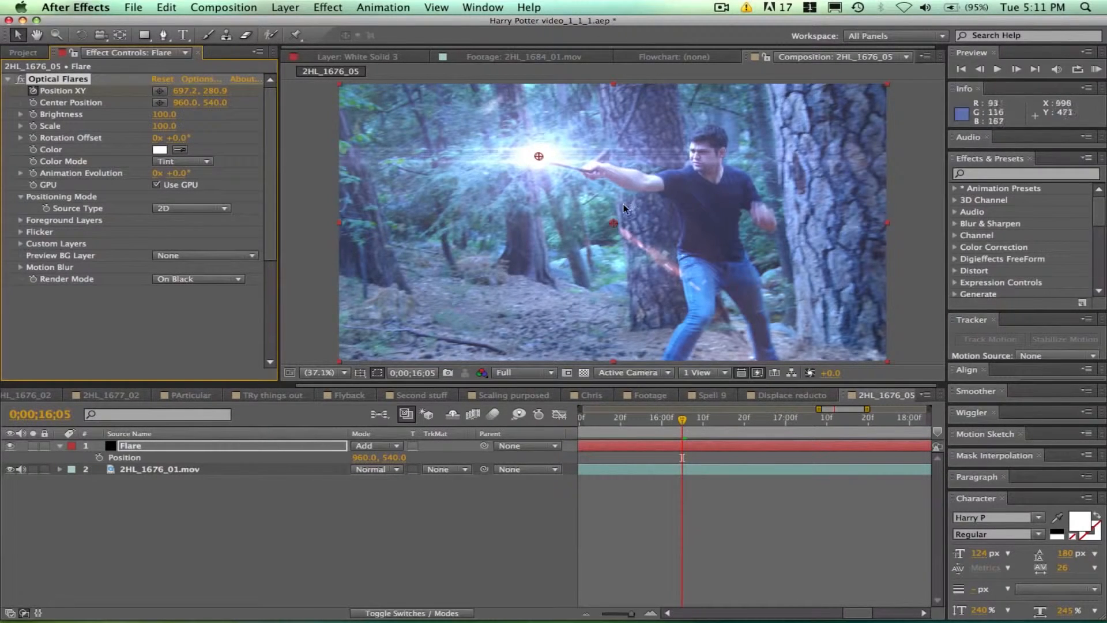
# - At 0;00;16;09, move the flare out of frame in the wand's direction, to about -280.5, 262.1
pyautogui.click(1016, 68)
pyautogui.click(1016, 69)
pyautogui.click(1017, 68)
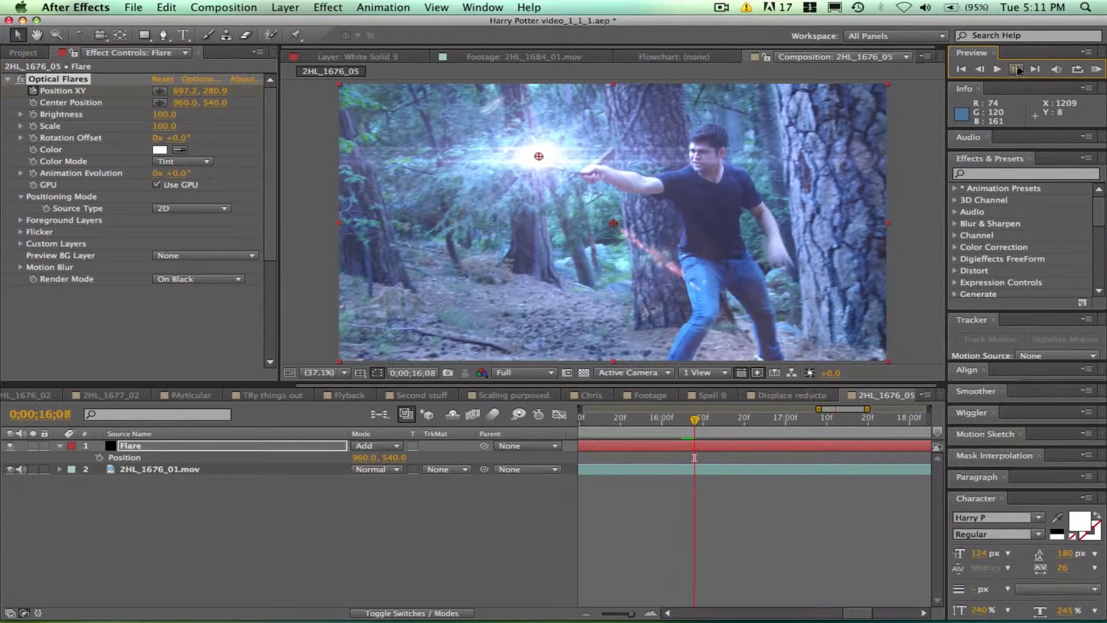
pyautogui.click(1017, 69)
pyautogui.moveTo(545, 157); pyautogui.dragTo(258, 151)
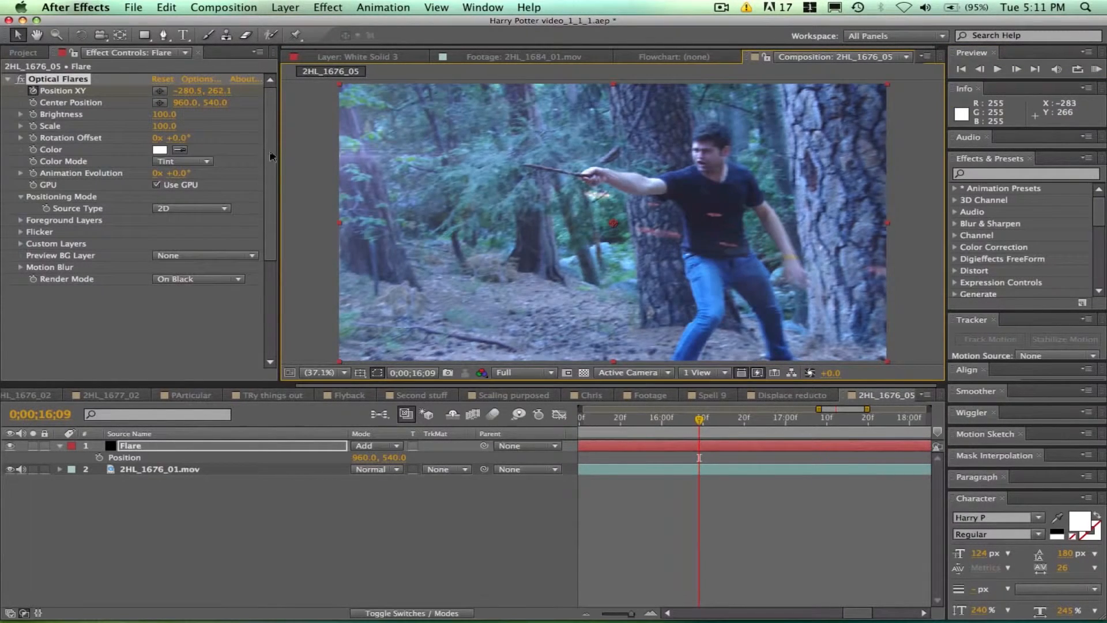
# - At 0;00;16;03, turn on keyframing for the flare's Brightness and set it to 0
pyautogui.click(981, 69)
pyautogui.click(980, 70)
pyautogui.click(981, 70)
pyautogui.click(980, 70)
pyautogui.click(980, 69)
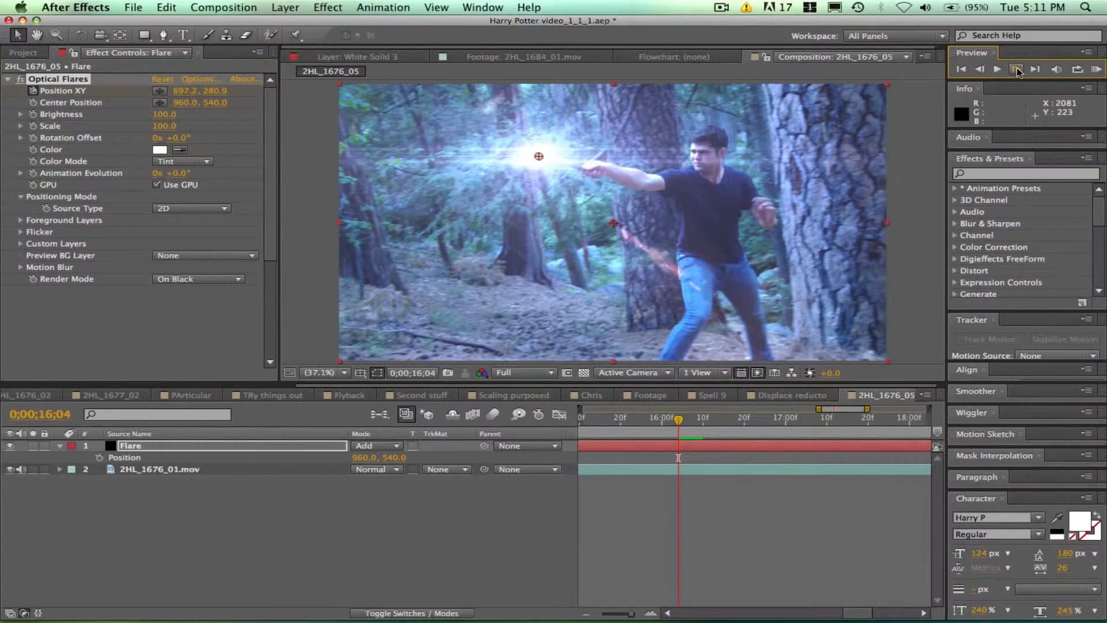
pyautogui.click(981, 69)
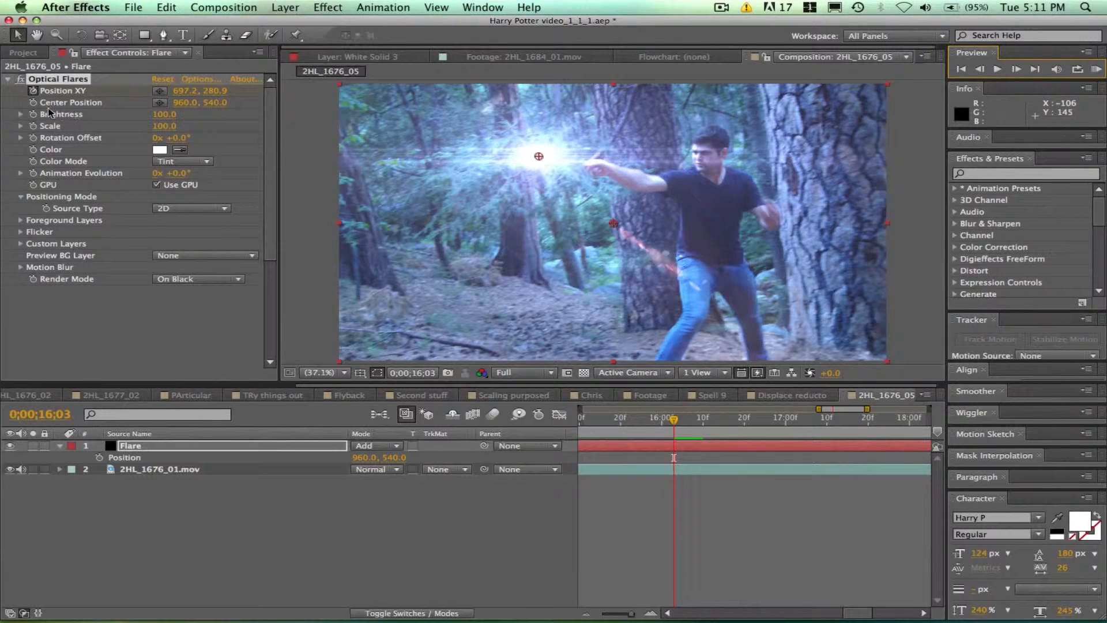
pyautogui.click(34, 115)
pyautogui.click(160, 117)
pyautogui.press('Return')
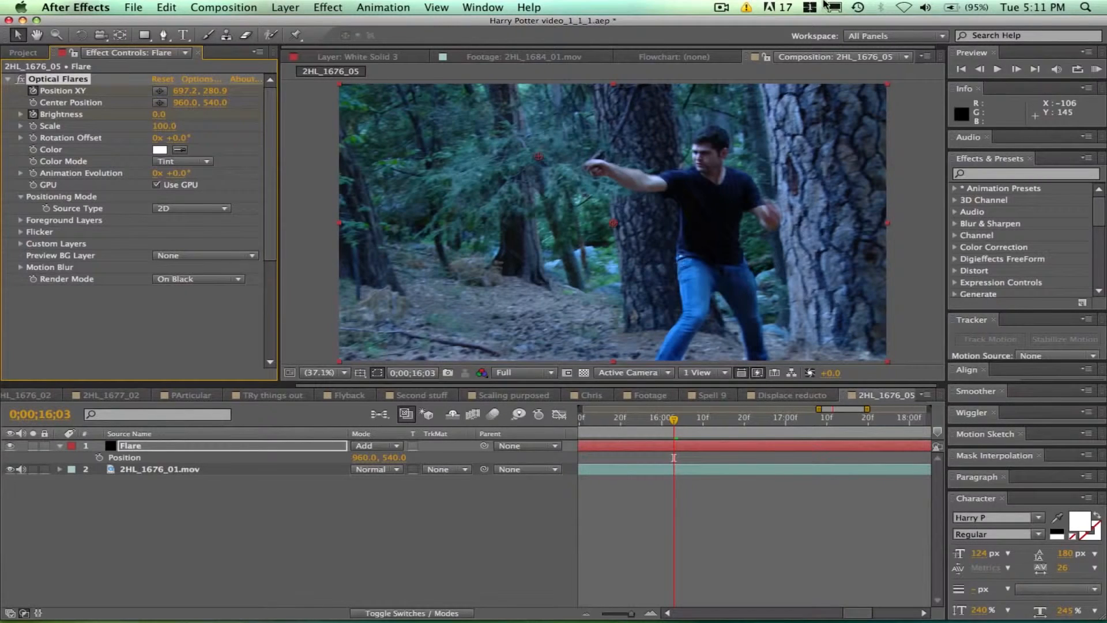
# - At 0;00;16;06, set the flare's Brightness to 90
pyautogui.click(1016, 69)
pyautogui.click(1016, 69)
pyautogui.click(1016, 69)
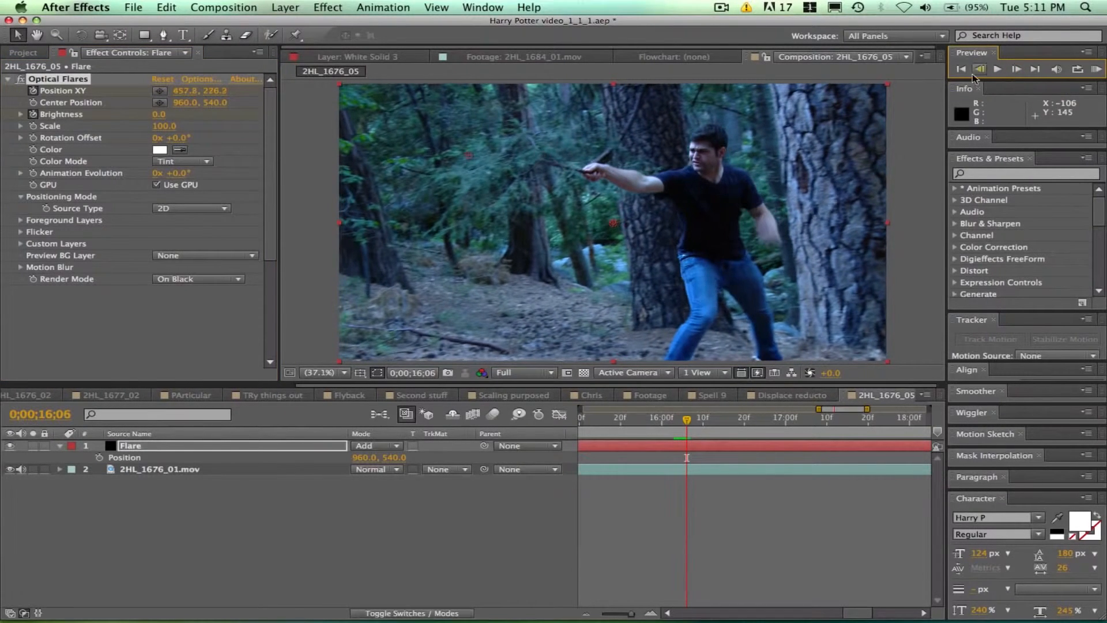
pyautogui.click(161, 114)
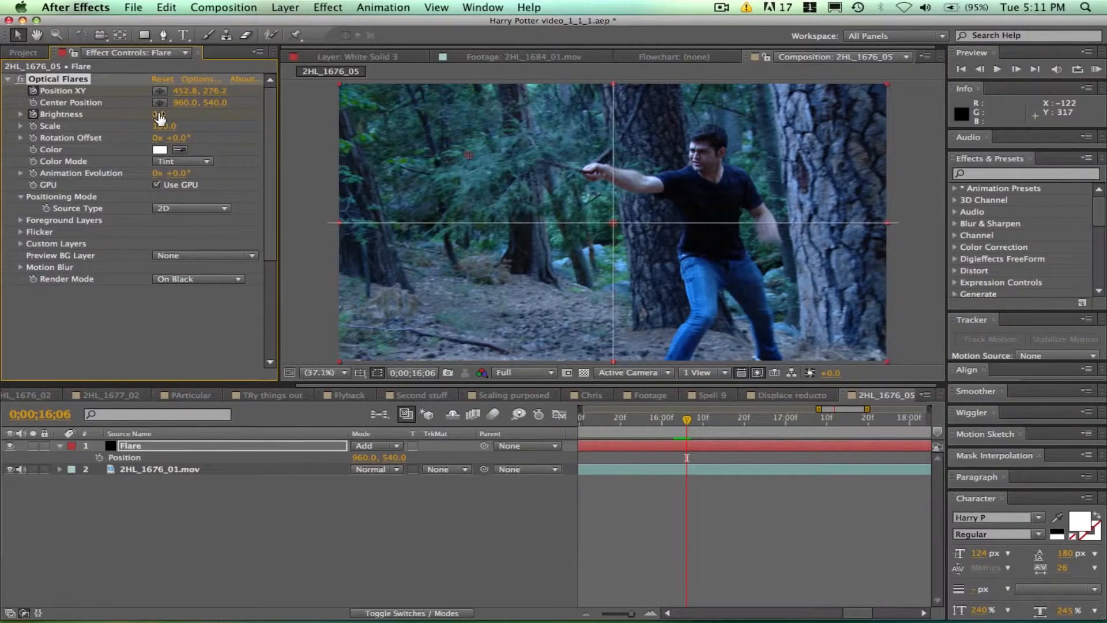
pyautogui.click(160, 115)
pyautogui.press('Return')
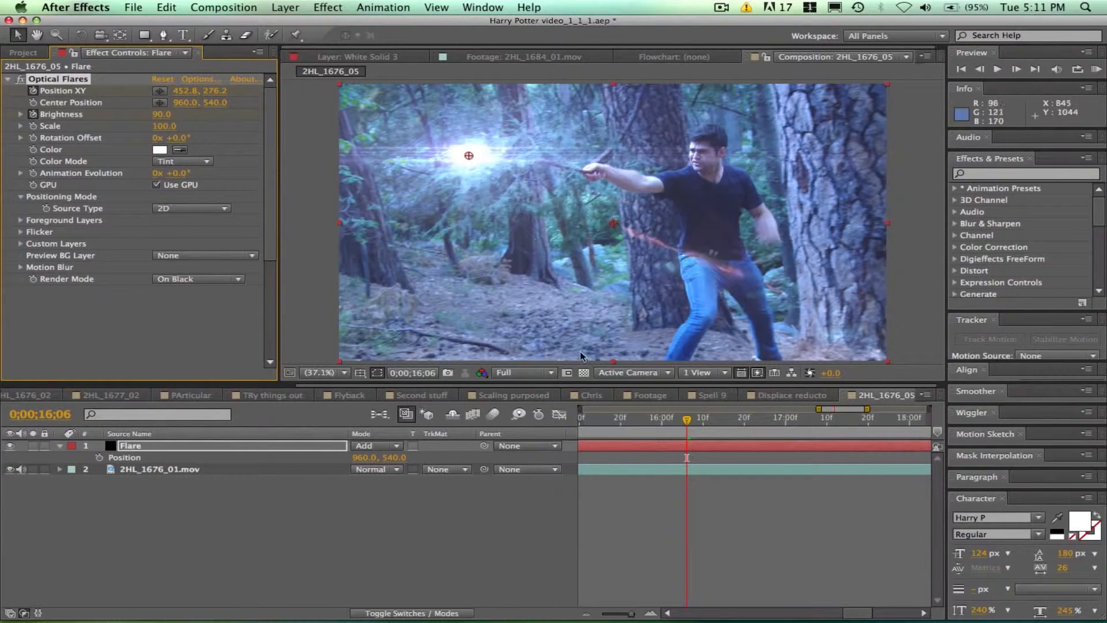
# - Reveal the Flare layer's keyframes and move the two Position XY keyframes to 0;00;16;06 and 0;00;16;10
pyautogui.click(654, 444)
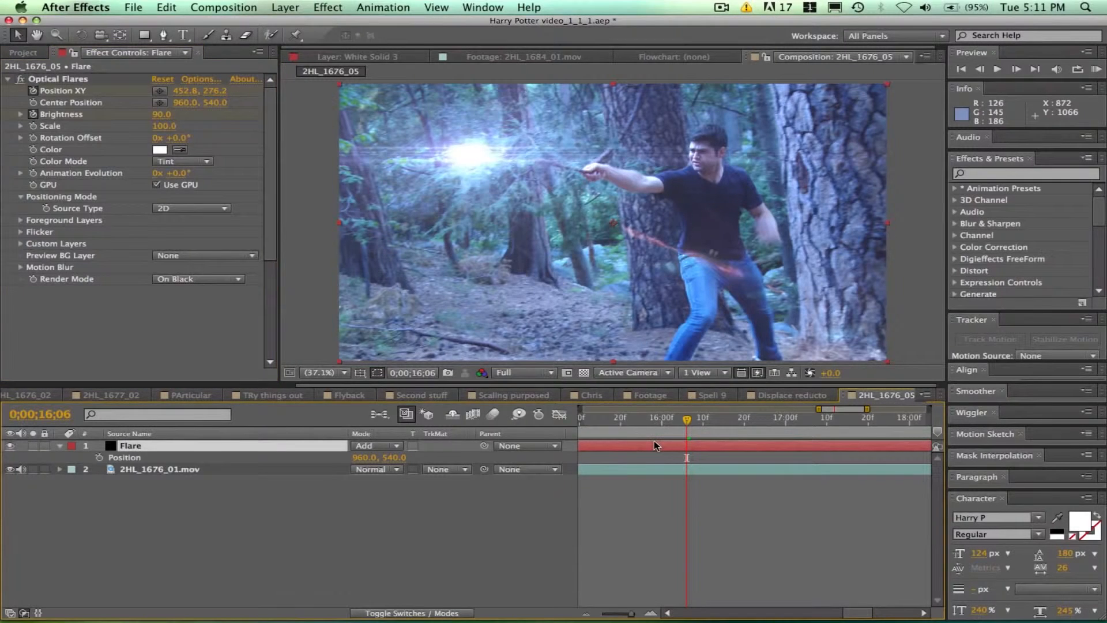
pyautogui.press('u')
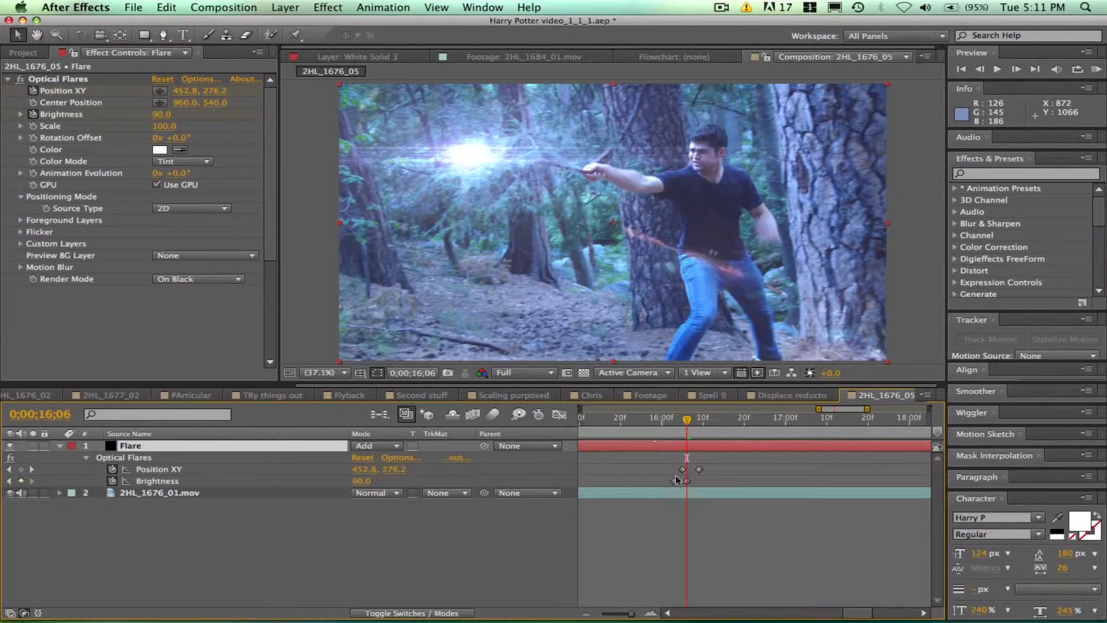
pyautogui.click(651, 613)
pyautogui.click(650, 613)
pyautogui.click(661, 424)
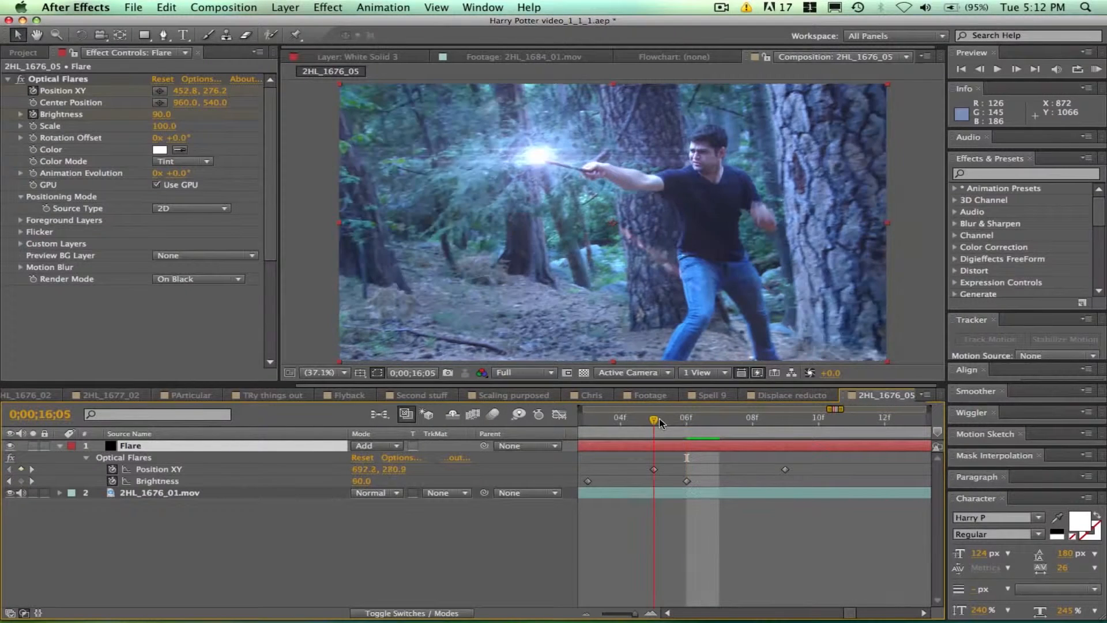
pyautogui.moveTo(655, 470); pyautogui.dragTo(679, 469)
pyautogui.moveTo(655, 422); pyautogui.dragTo(818, 470)
pyautogui.moveTo(810, 416)
pyautogui.mouseDown()
pyautogui.moveTo(685, 401)
pyautogui.moveTo(833, 400)
pyautogui.moveTo(701, 395)
pyautogui.moveTo(813, 399)
pyautogui.mouseUp()
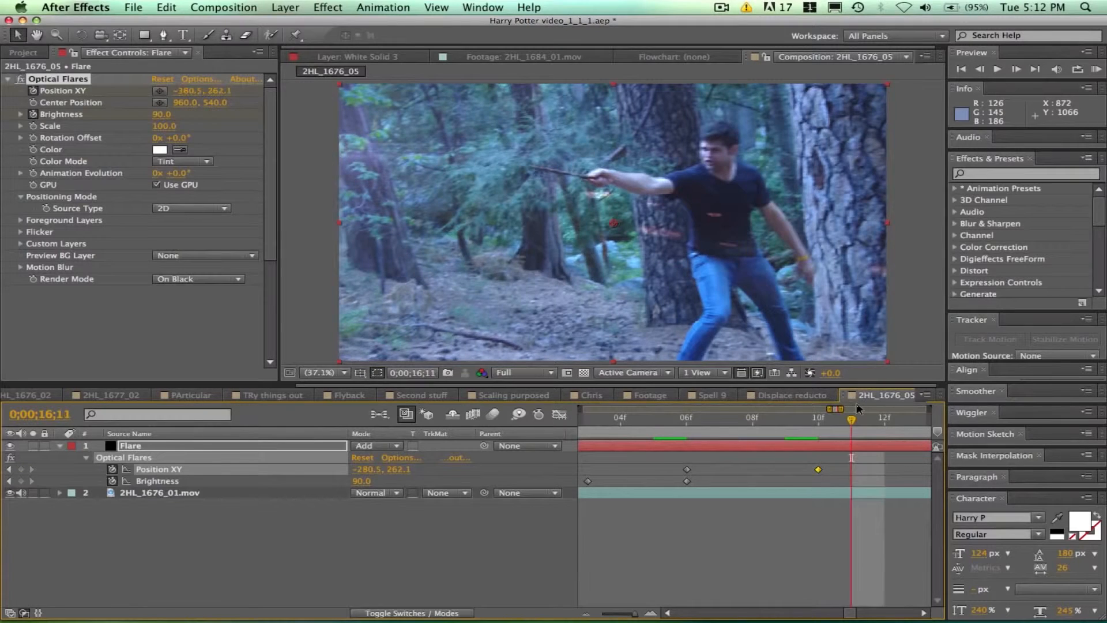
# - At 0;00;16;11, move the flare farther out of frame along the wand's direction, to about -851.4, 237.8
pyautogui.press('h')
pyautogui.moveTo(336, 143); pyautogui.dragTo(546, 225)
pyautogui.press('v')
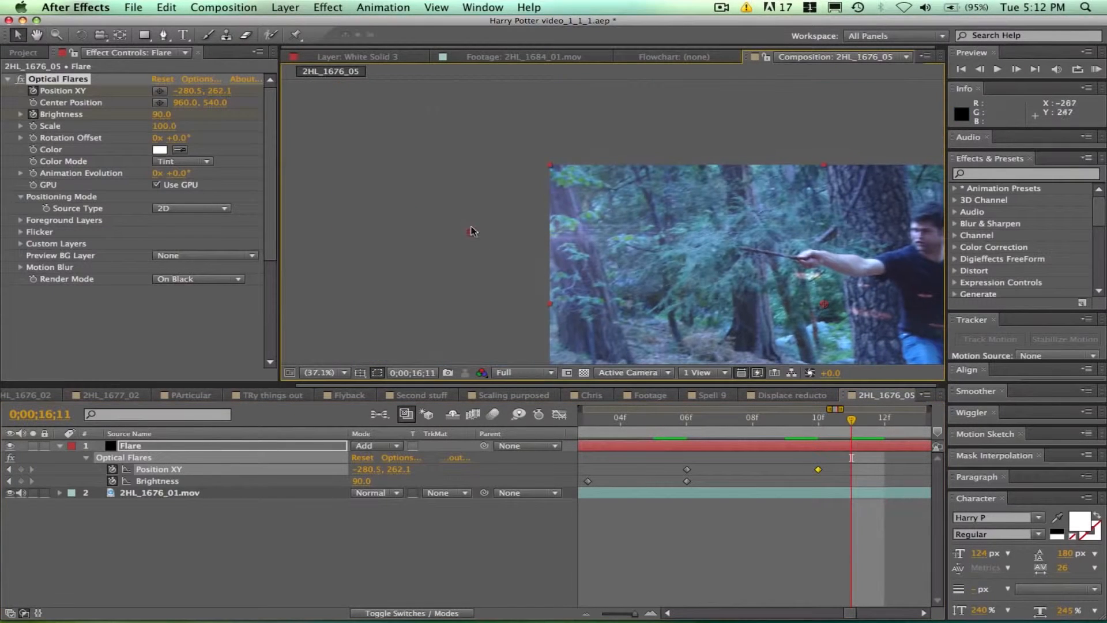
pyautogui.moveTo(469, 231); pyautogui.dragTo(306, 226)
pyautogui.press('h')
pyautogui.moveTo(702, 332); pyautogui.dragTo(566, 255)
pyautogui.press('v')
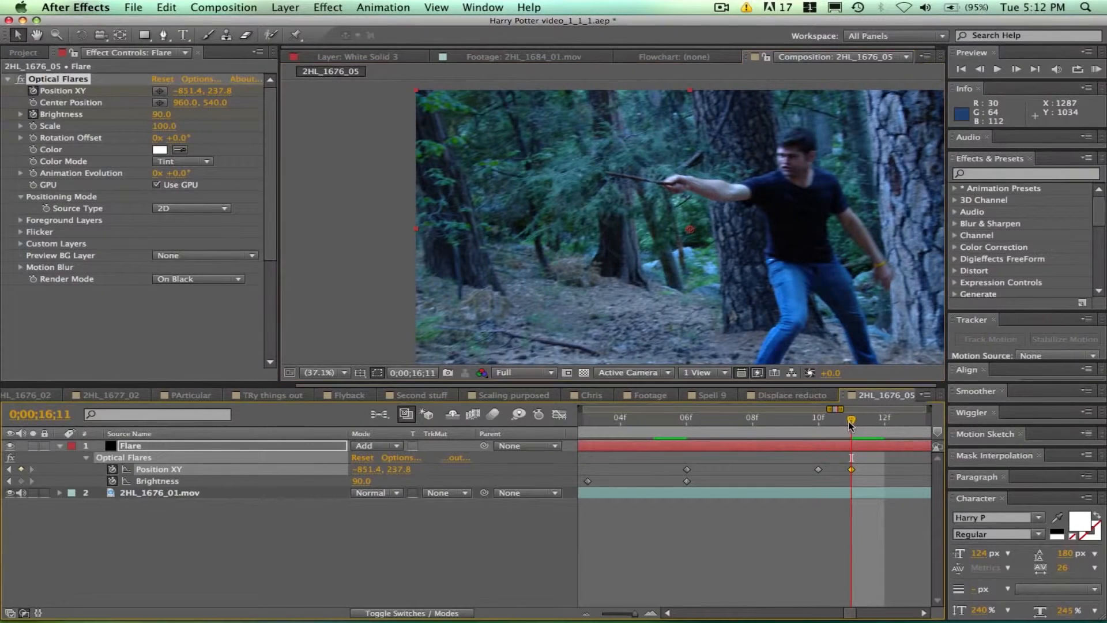
# - Check the flare's travel between 0;00;16;06 and 0;00;16;08, and hide the Flare layer at 0;00;16;06
pyautogui.click(810, 425)
pyautogui.moveTo(810, 425); pyautogui.dragTo(687, 425)
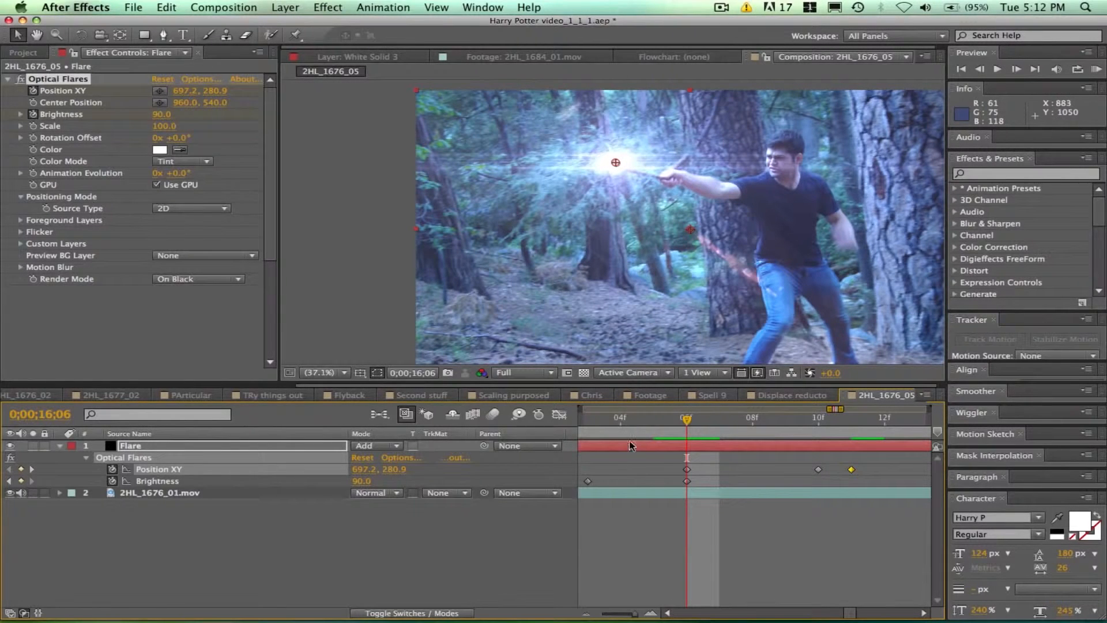
pyautogui.click(720, 423)
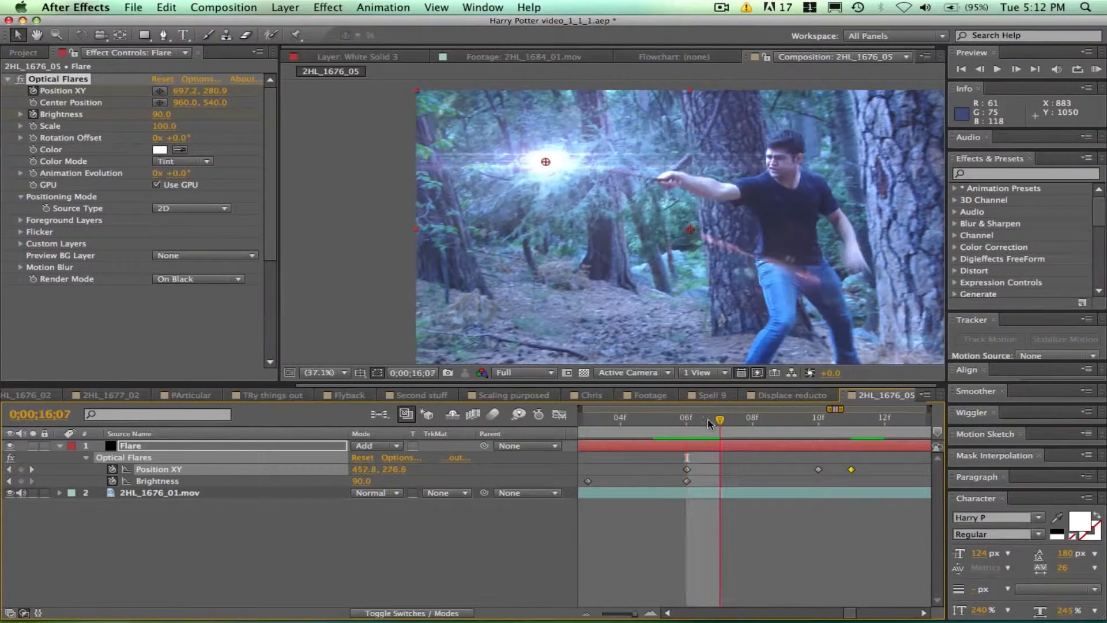
pyautogui.click(769, 419)
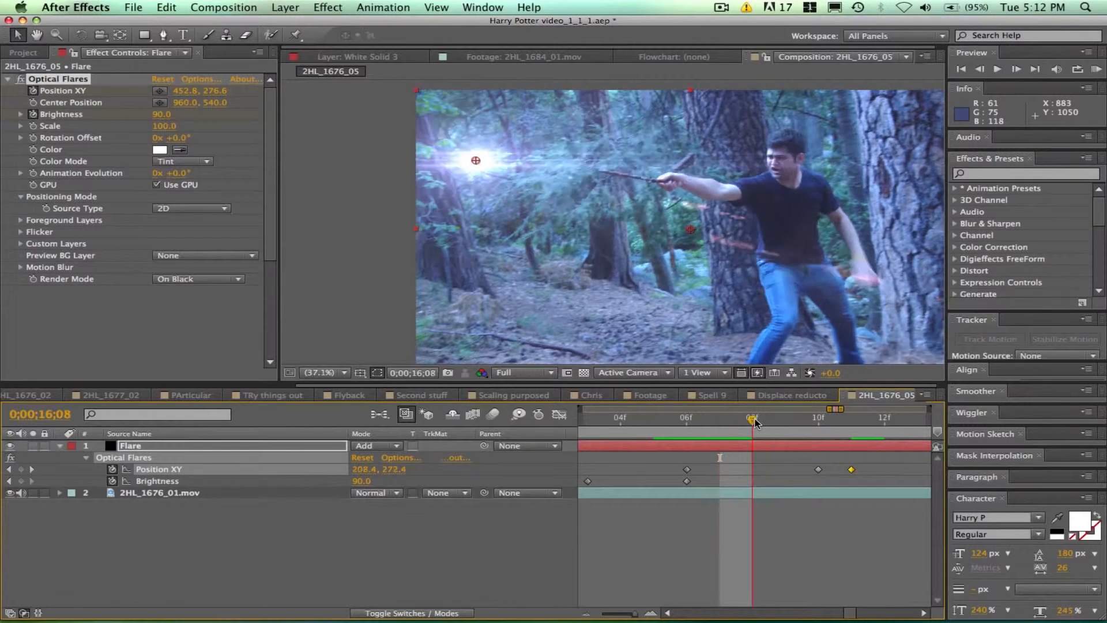
pyautogui.click(688, 418)
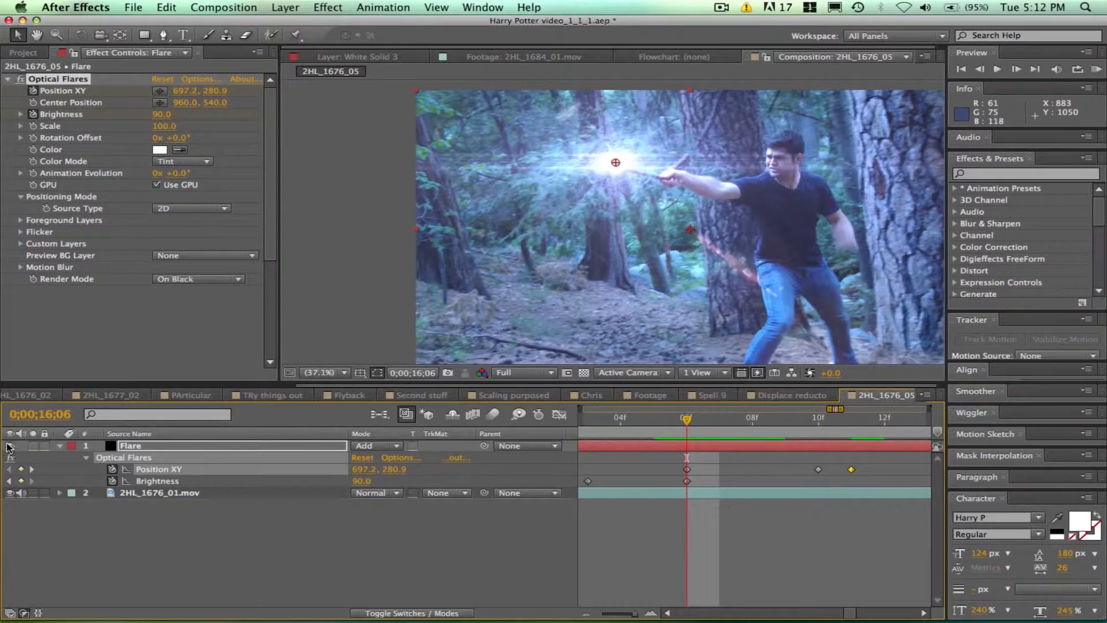
pyautogui.click(9, 446)
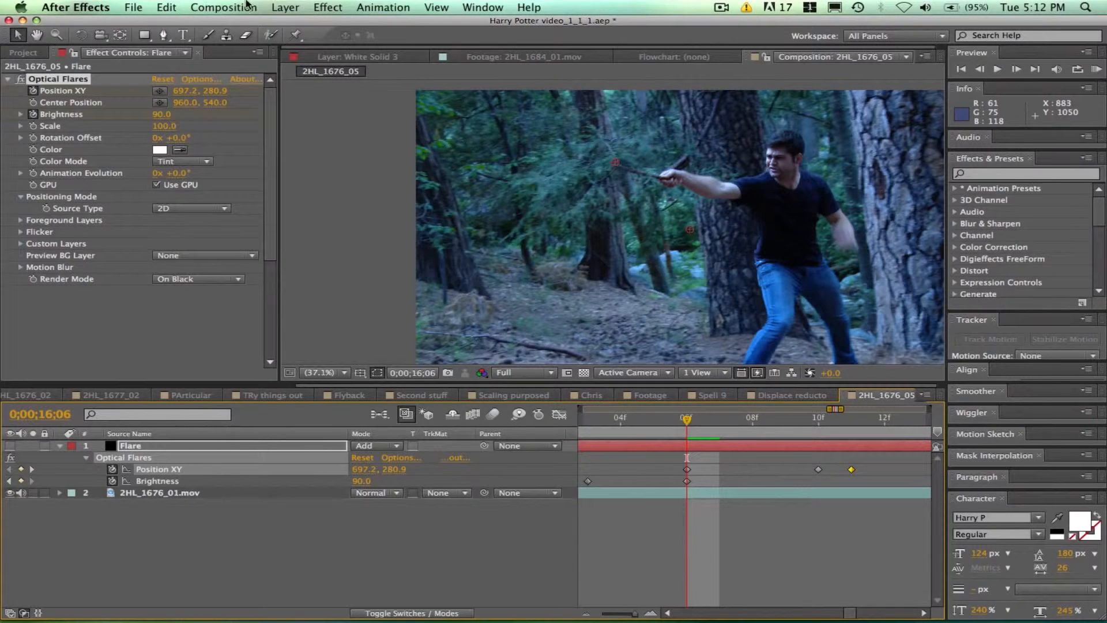
# - Create a white 1920 x 1080 px solid above the Flare layer and hide it
pyautogui.click(285, 7)
pyautogui.moveTo(282, 26)
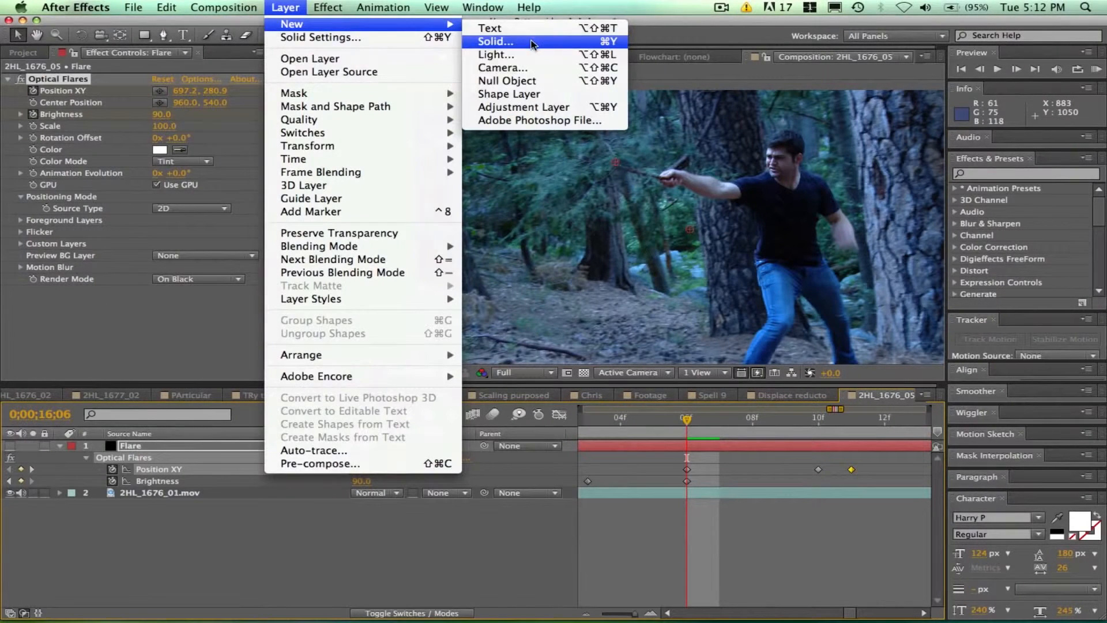
pyautogui.click(531, 44)
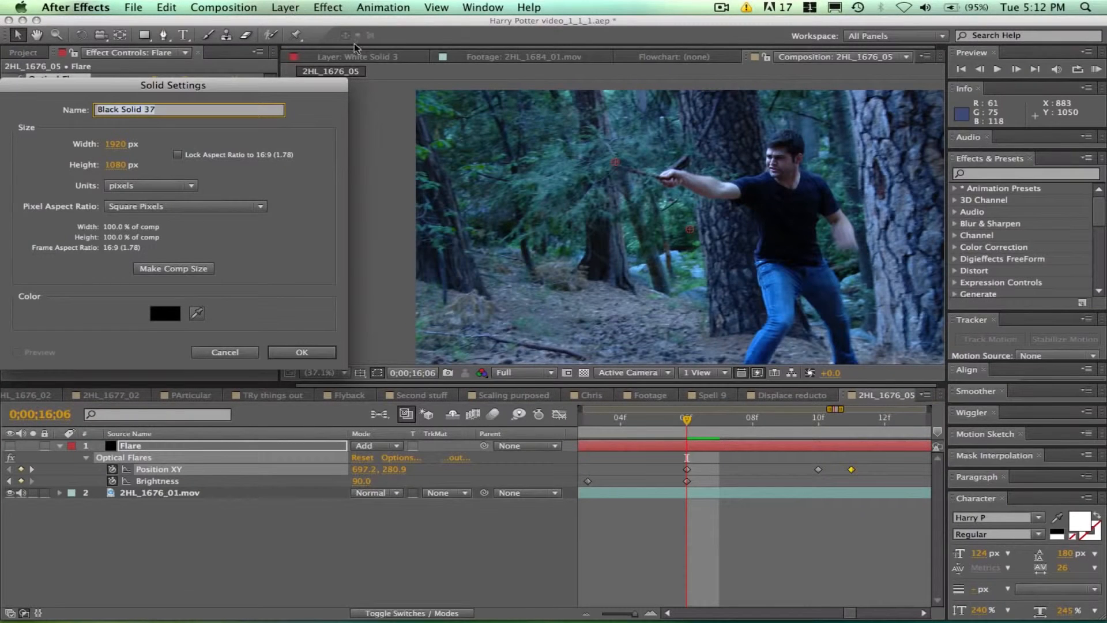
pyautogui.click(180, 311)
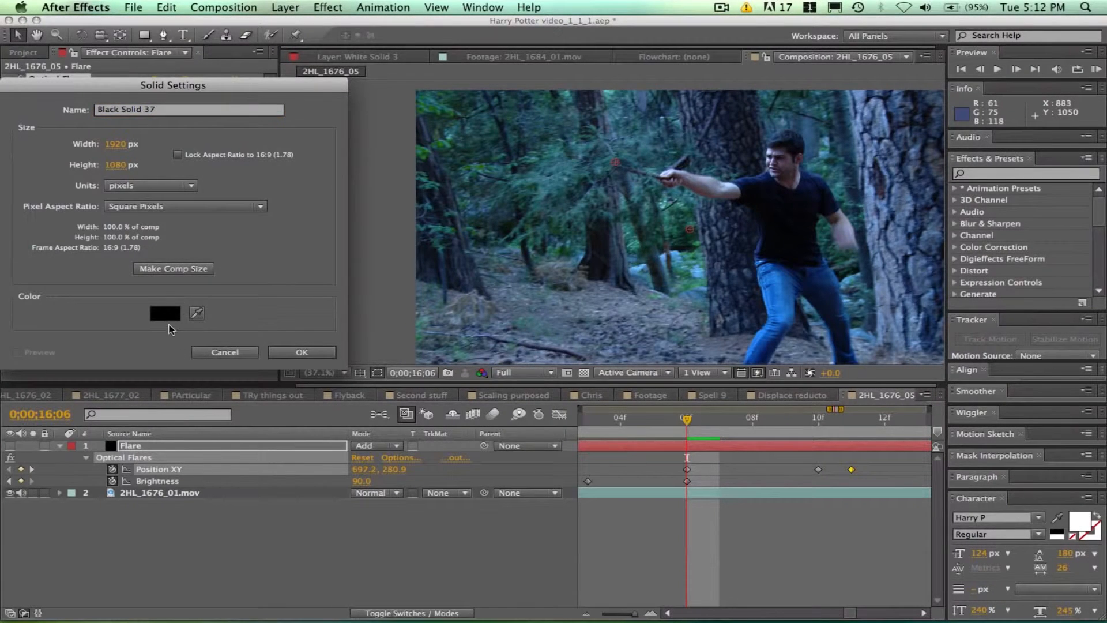
pyautogui.click(169, 319)
pyautogui.moveTo(118, 202); pyautogui.dragTo(15, 106)
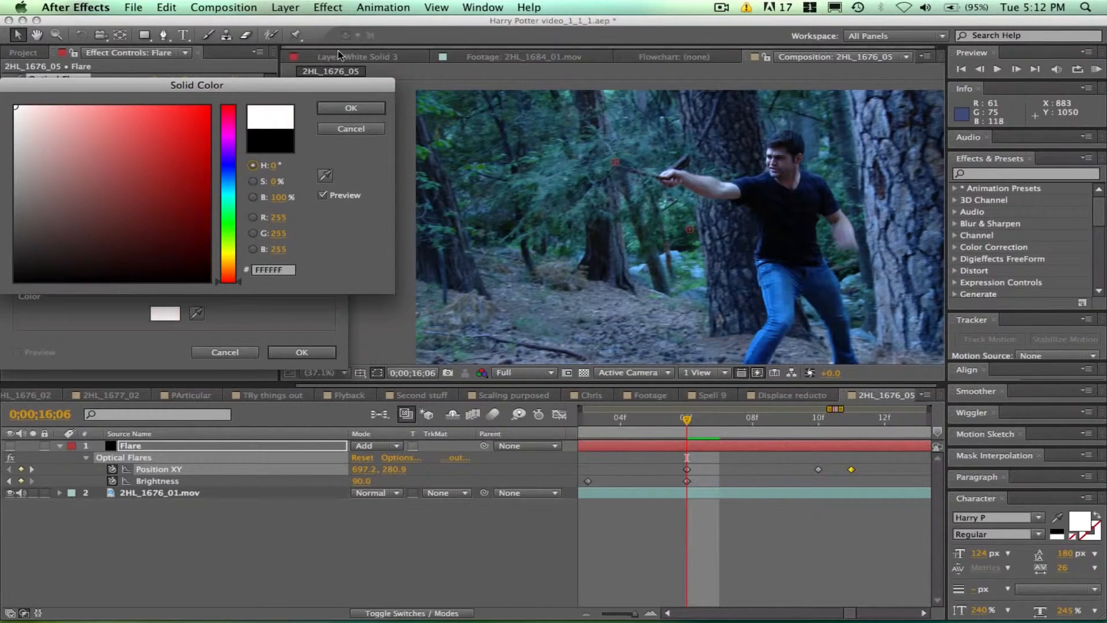
pyautogui.click(351, 108)
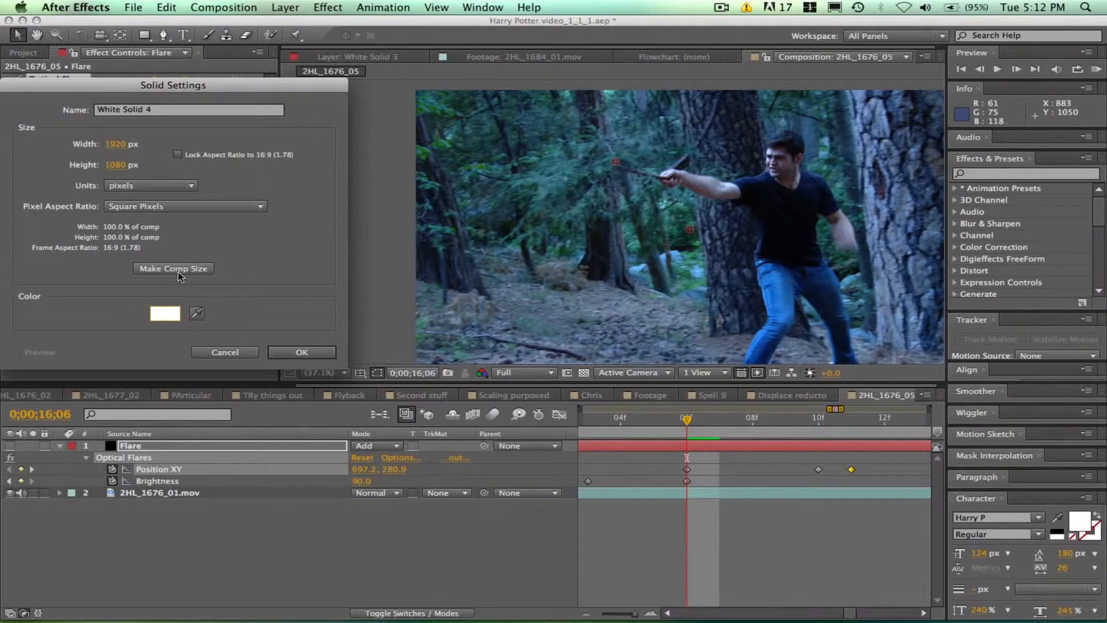
pyautogui.click(324, 353)
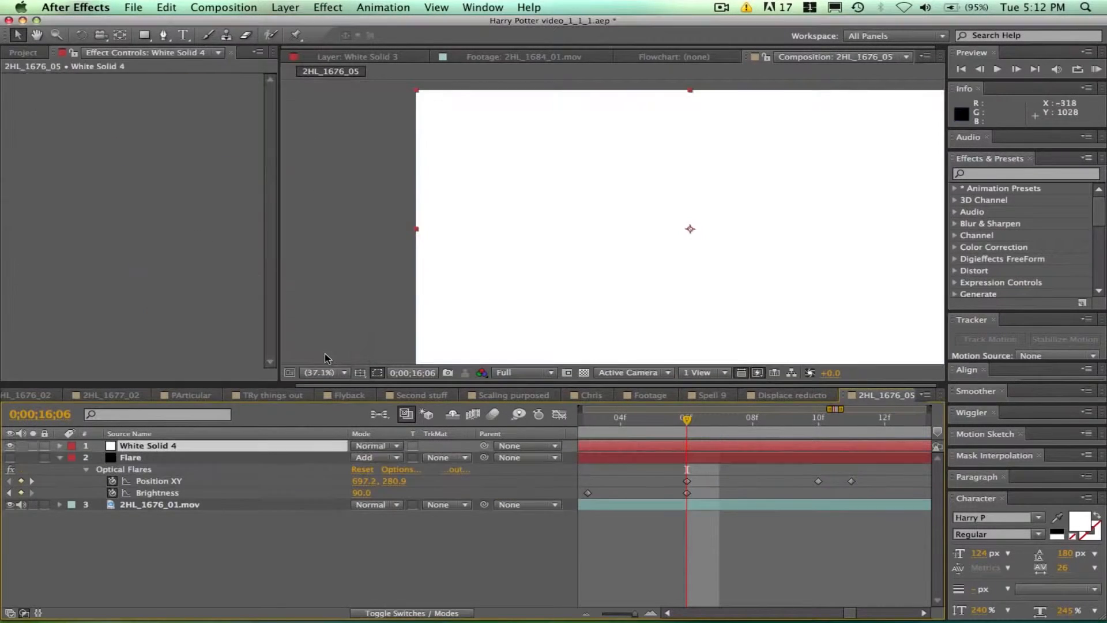
pyautogui.click(10, 445)
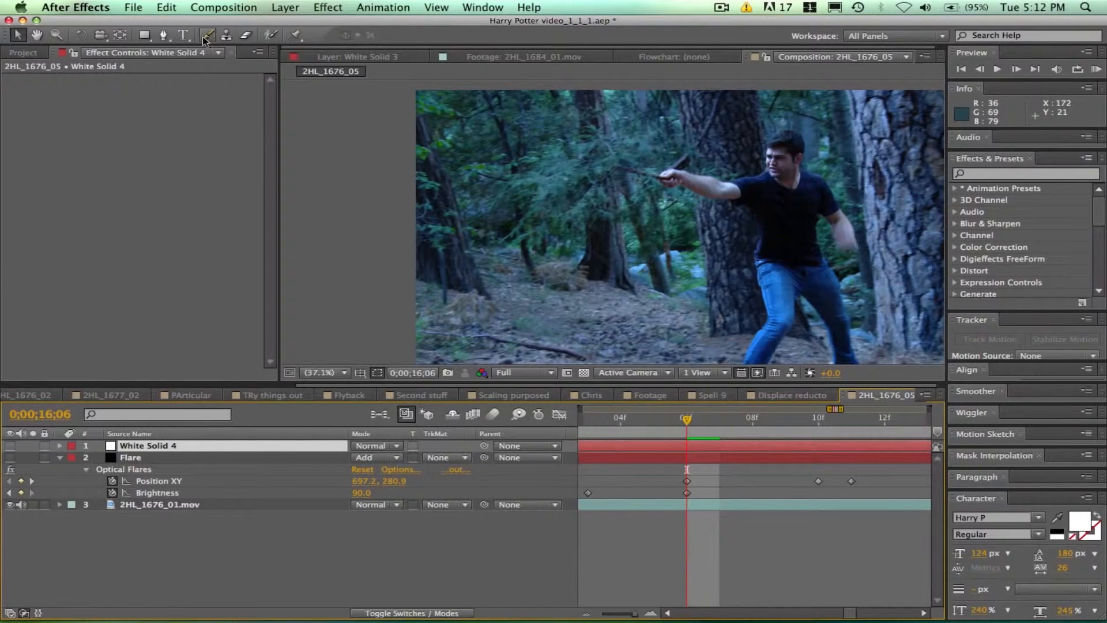
# - With the Pen tool, turn off RotoBezier and undo the curved mask points started at the wand tip
pyautogui.click(169, 34)
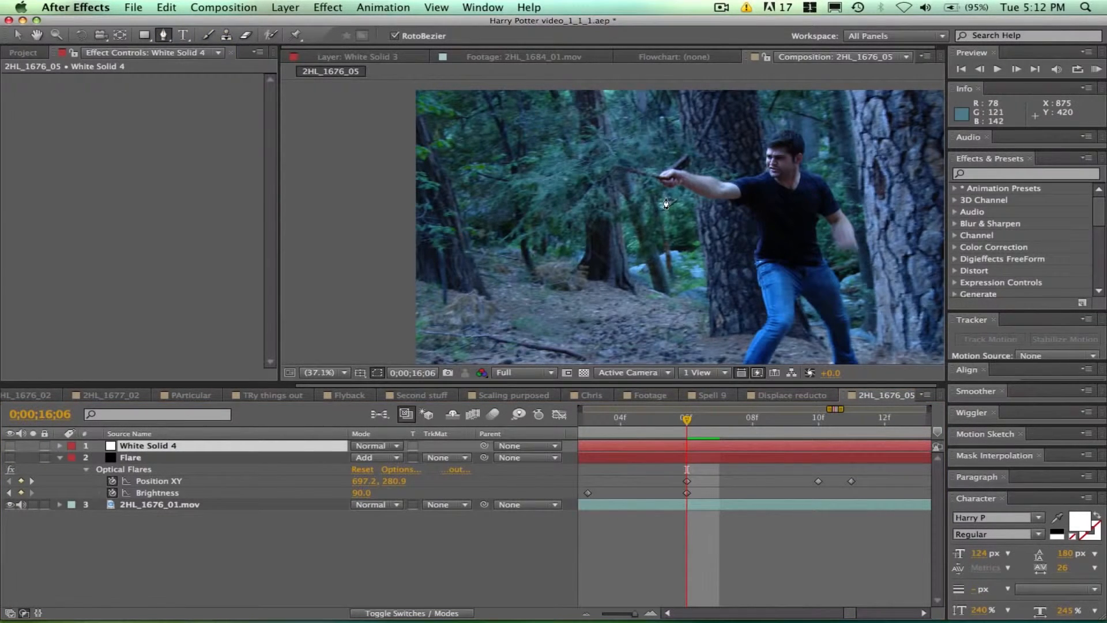
pyautogui.scroll(2, 666, 197)
pyautogui.press('space')
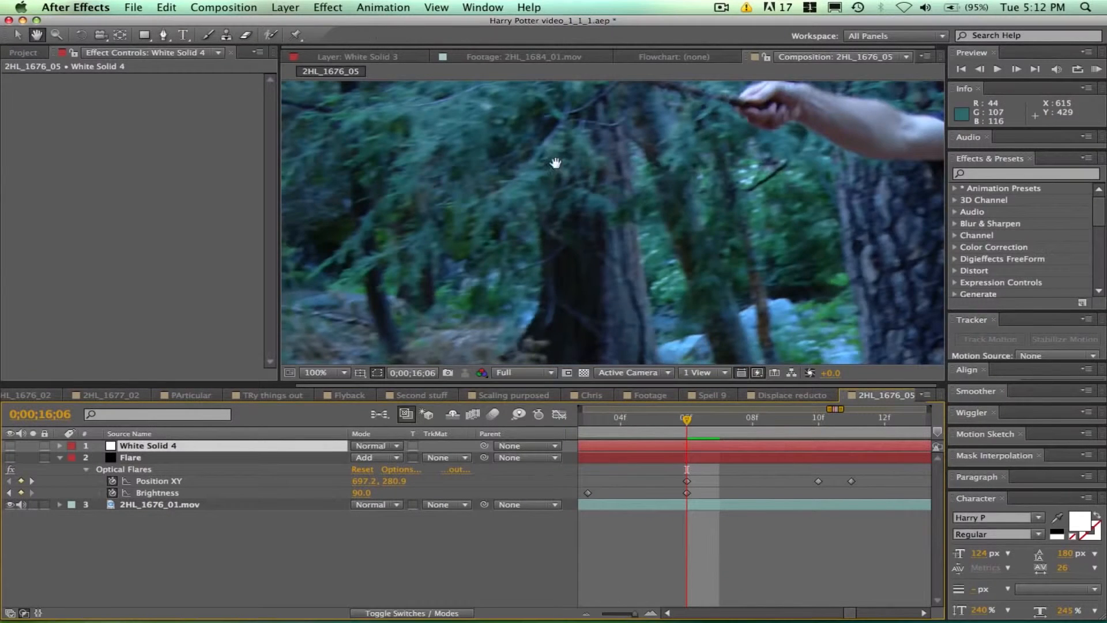
pyautogui.moveTo(557, 165); pyautogui.dragTo(686, 306)
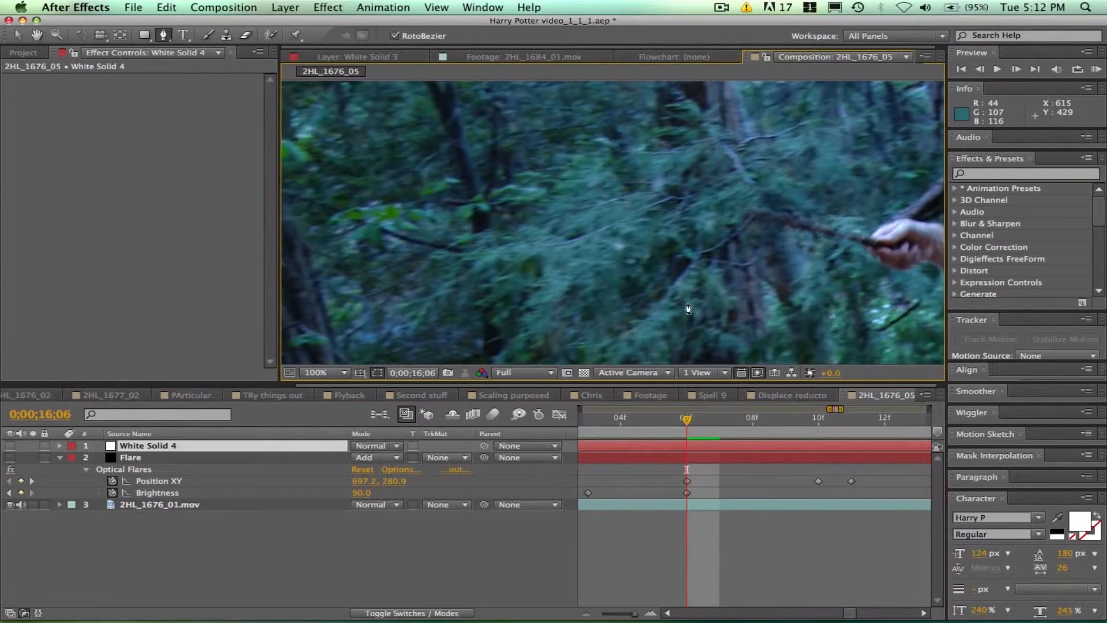
pyautogui.click(741, 213)
pyautogui.click(721, 216)
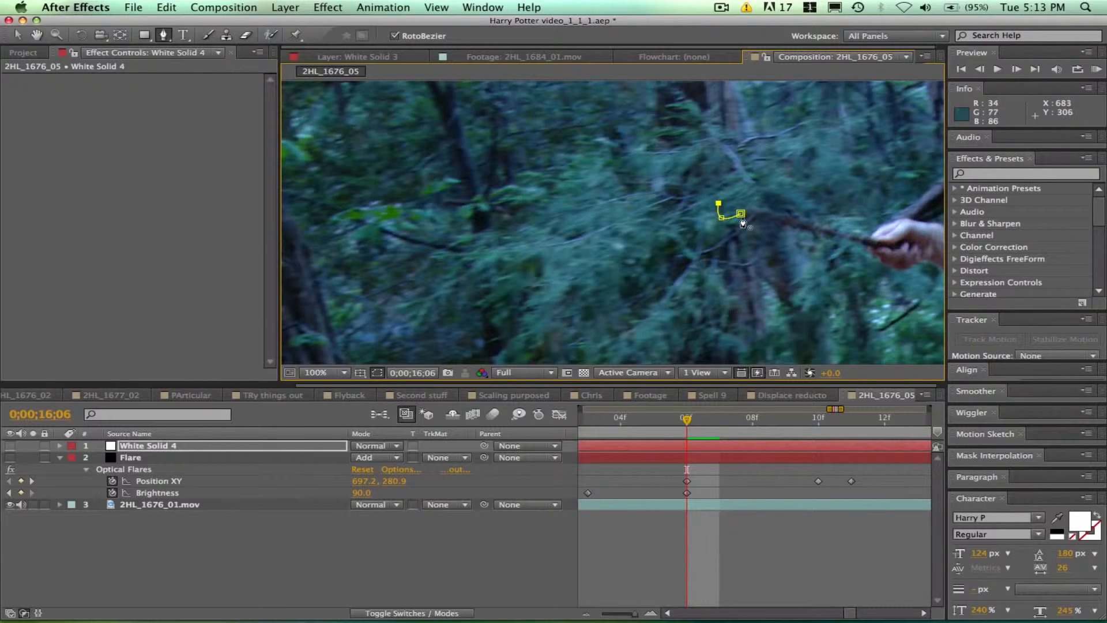
pyautogui.click(395, 35)
pyautogui.press('super+z')
# - Draw a small closed, straight-sided five-point mask on the white solid just beyond the wand tip
pyautogui.moveTo(740, 214); pyautogui.dragTo(728, 218)
pyautogui.click(747, 201)
pyautogui.click(761, 207)
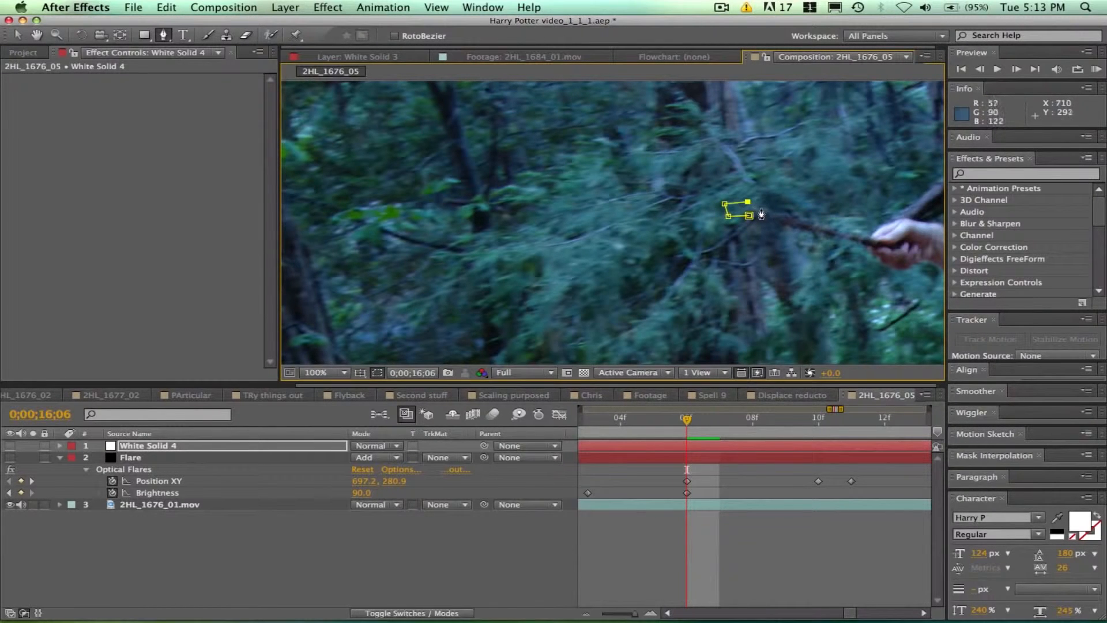
pyautogui.click(749, 215)
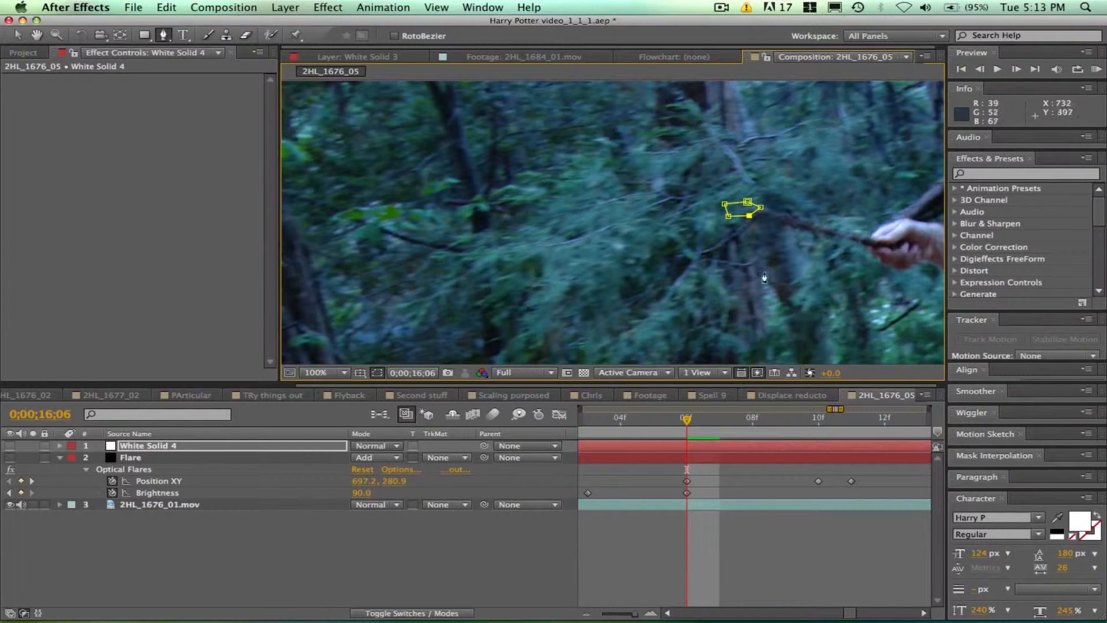
pyautogui.click(17, 35)
# - Show the white solid and Flare layers again, and turn on Mask Path keyframing for the solid at 0;00;16;06
pyautogui.moveTo(10, 446); pyautogui.dragTo(10, 458)
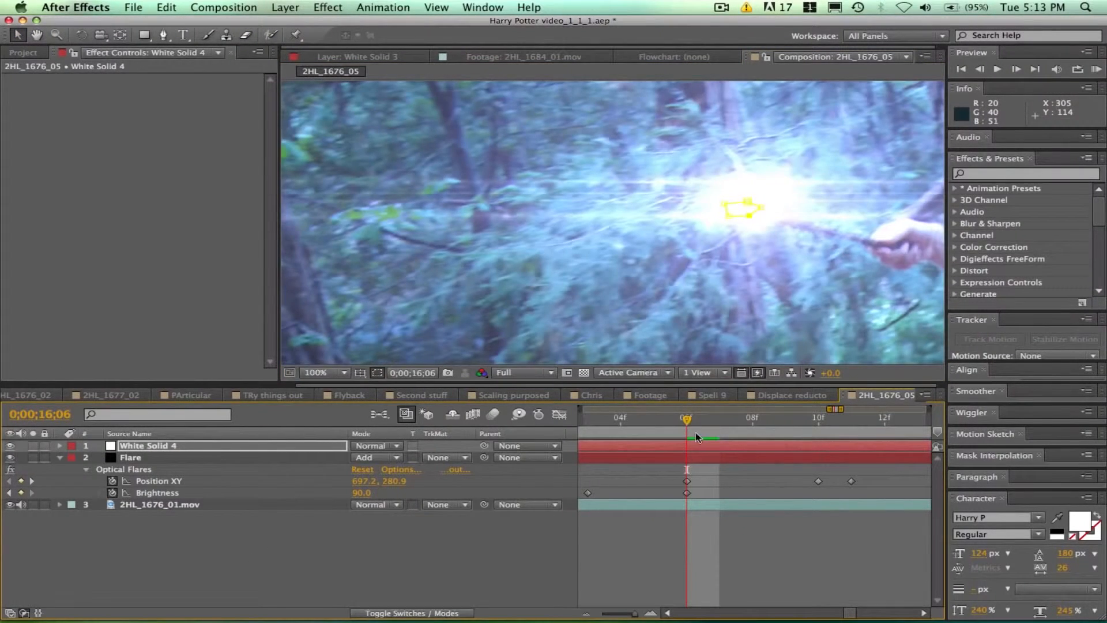
pyautogui.click(229, 448)
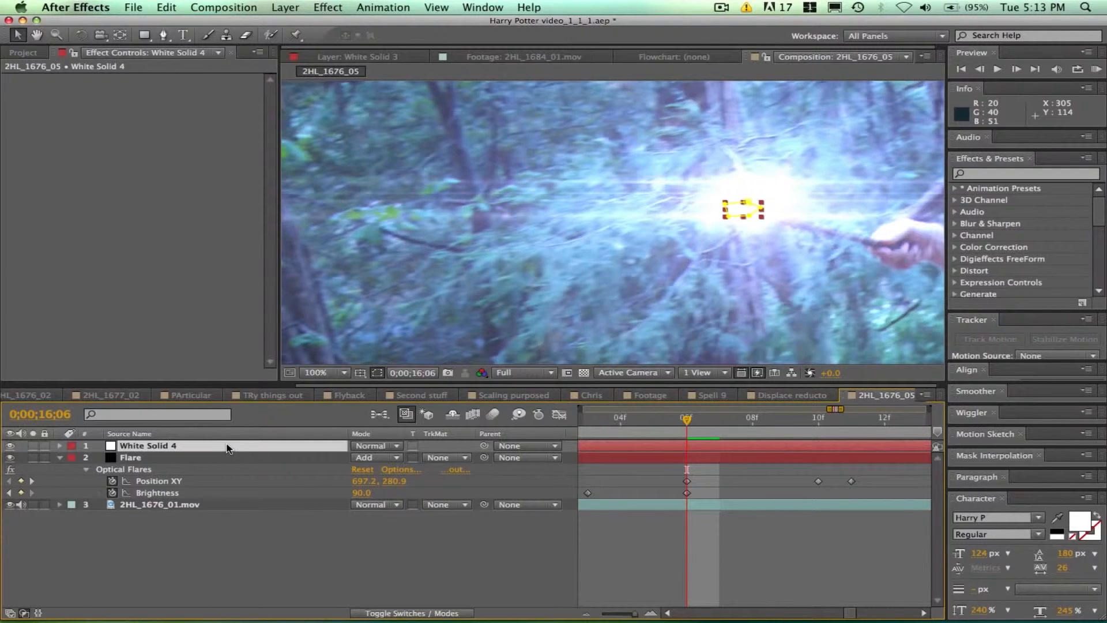
pyautogui.press('m')
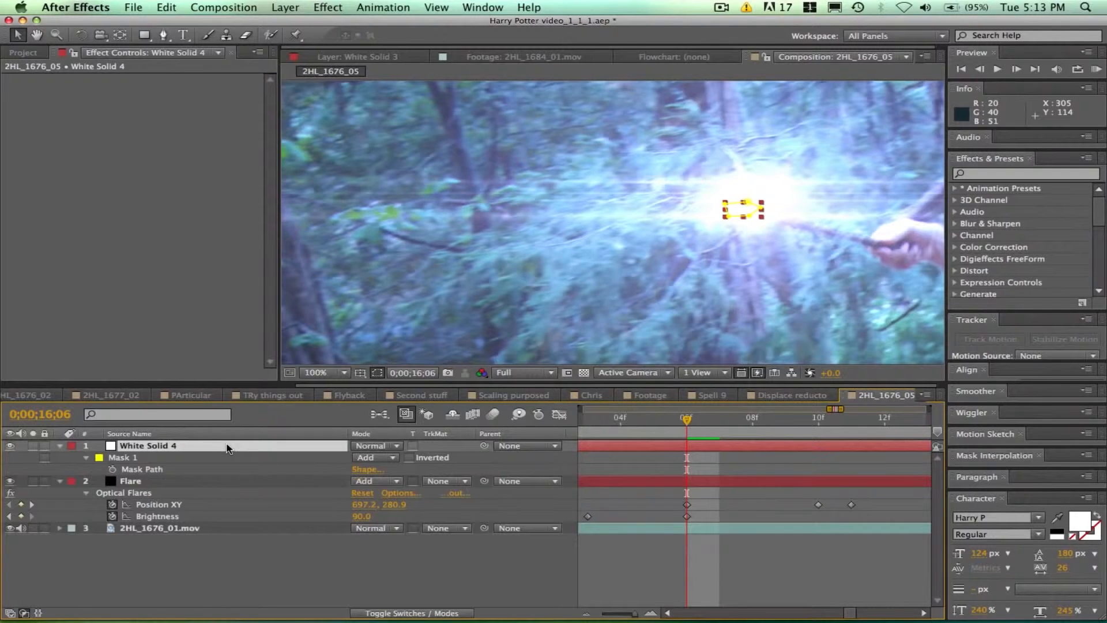
pyautogui.click(113, 470)
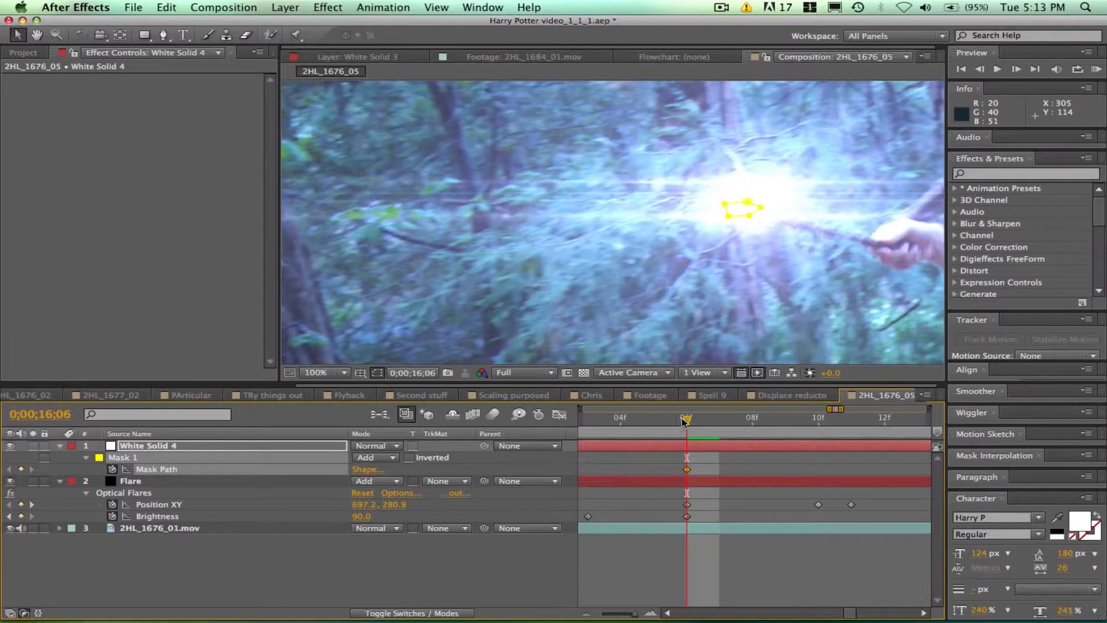
# - At 0;00;16;07, move the whole mask to the wand tip's position in that frame and adjust its pointed end
pyautogui.click(707, 423)
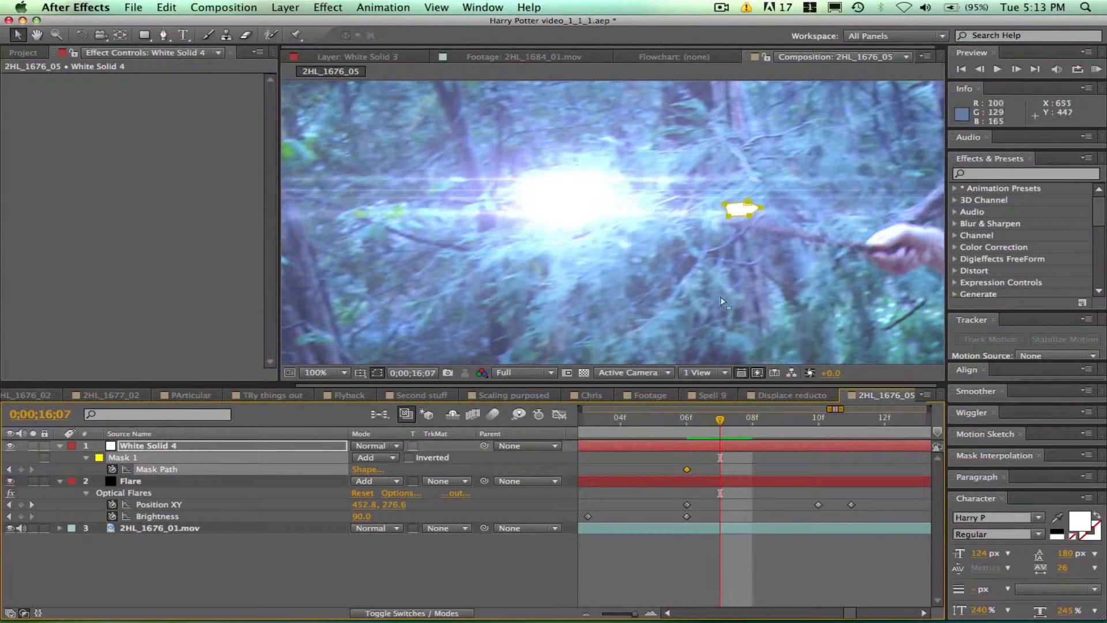
pyautogui.click(19, 35)
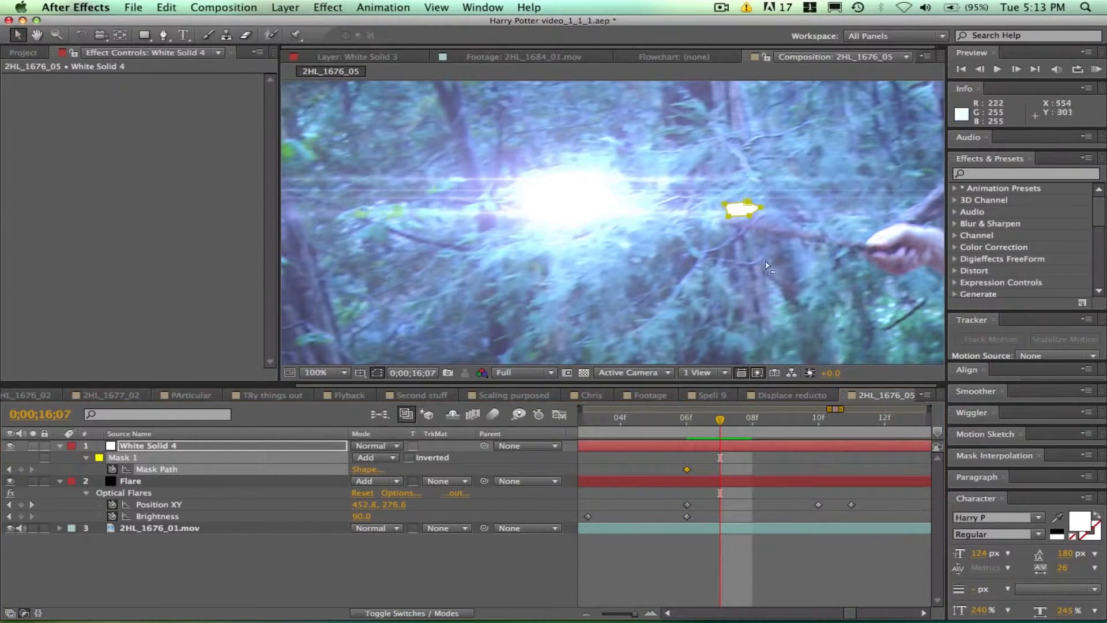
pyautogui.moveTo(751, 214); pyautogui.dragTo(731, 226)
pyautogui.click(721, 232)
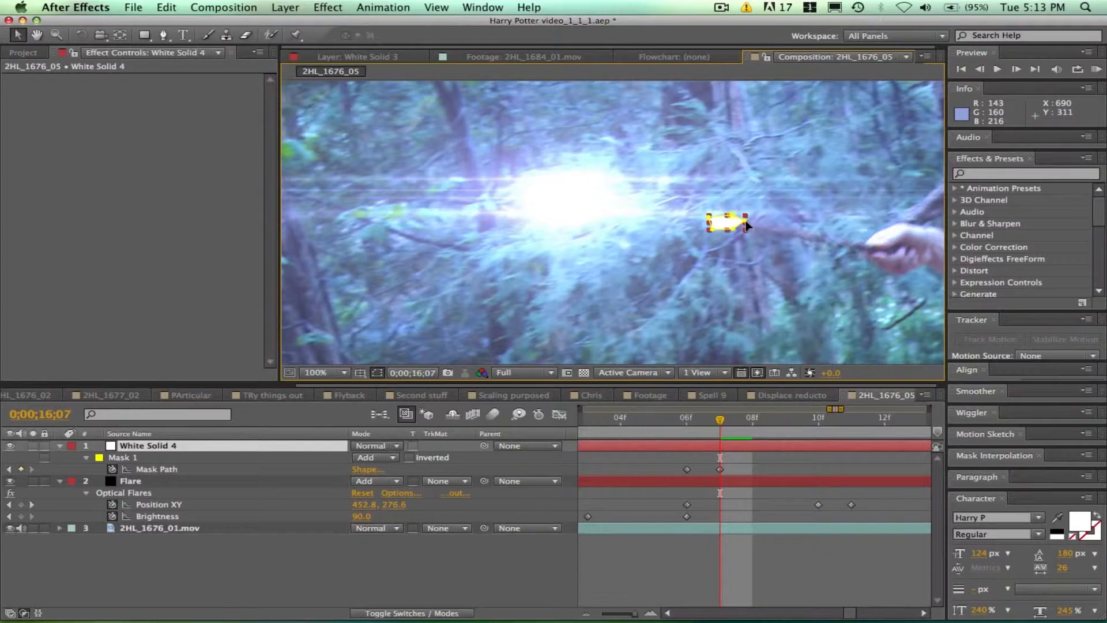
pyautogui.click(744, 226)
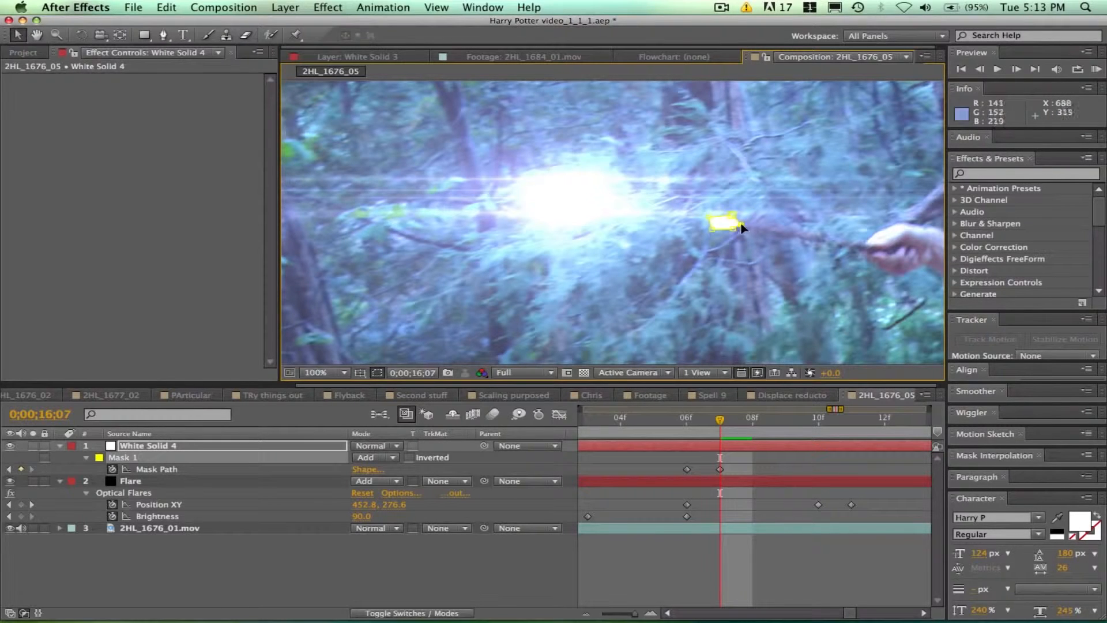
# - At 0;00;16;07, stretch the mask's front points to the flare's edge to form a thin beam from the wand tip
pyautogui.moveTo(638, 230); pyautogui.dragTo(616, 212)
pyautogui.moveTo(728, 229); pyautogui.dragTo(727, 224)
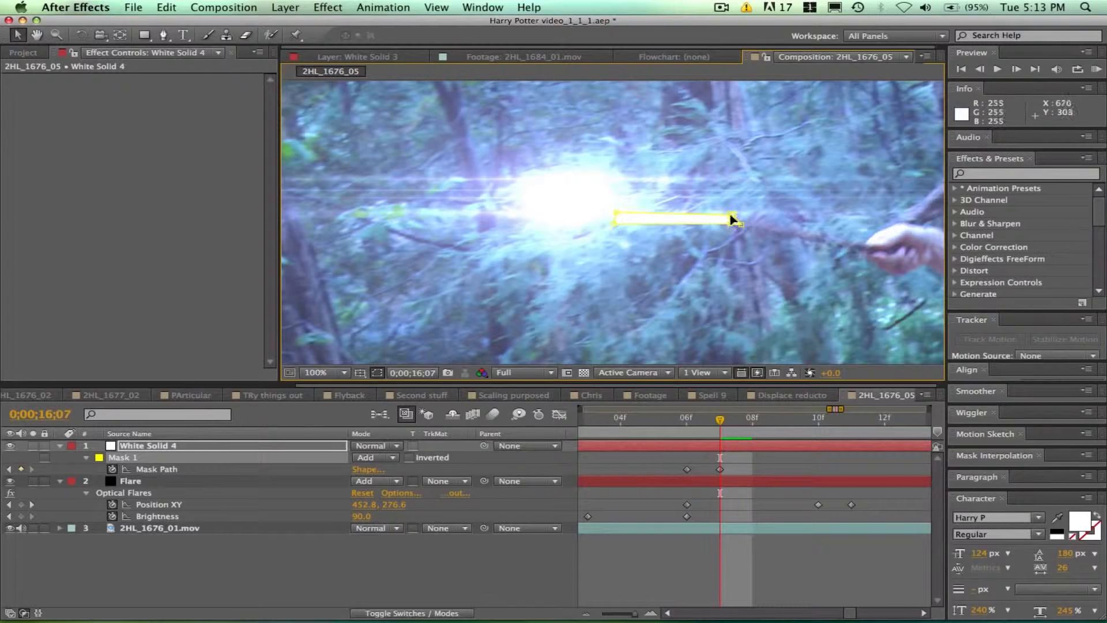
pyautogui.doubleClick(615, 218)
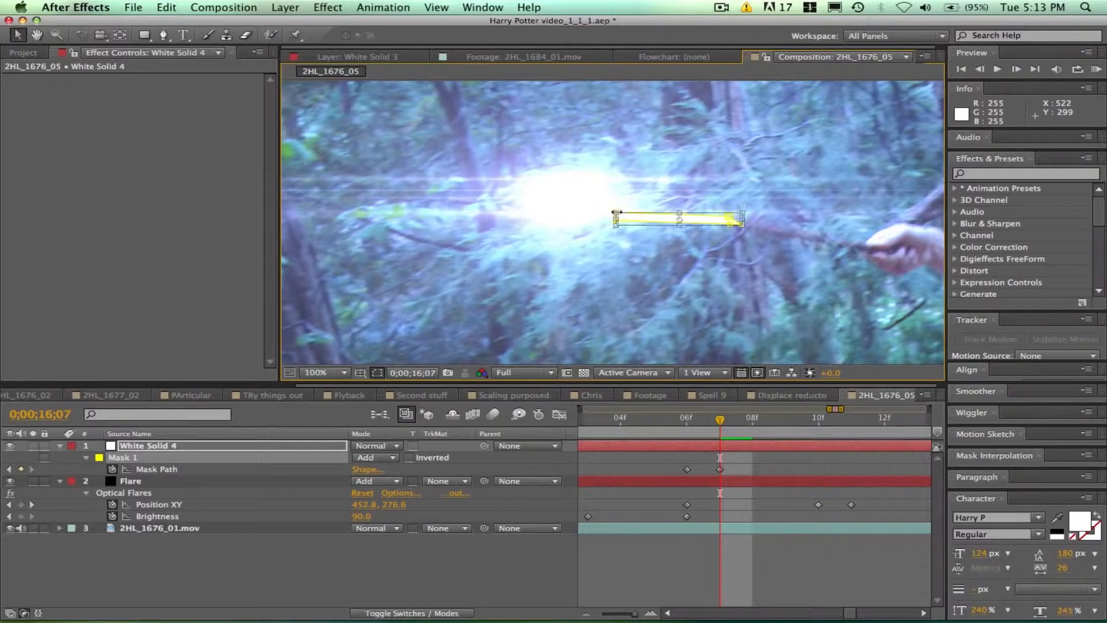
pyautogui.click(241, 450)
pyautogui.moveTo(617, 211); pyautogui.dragTo(618, 206)
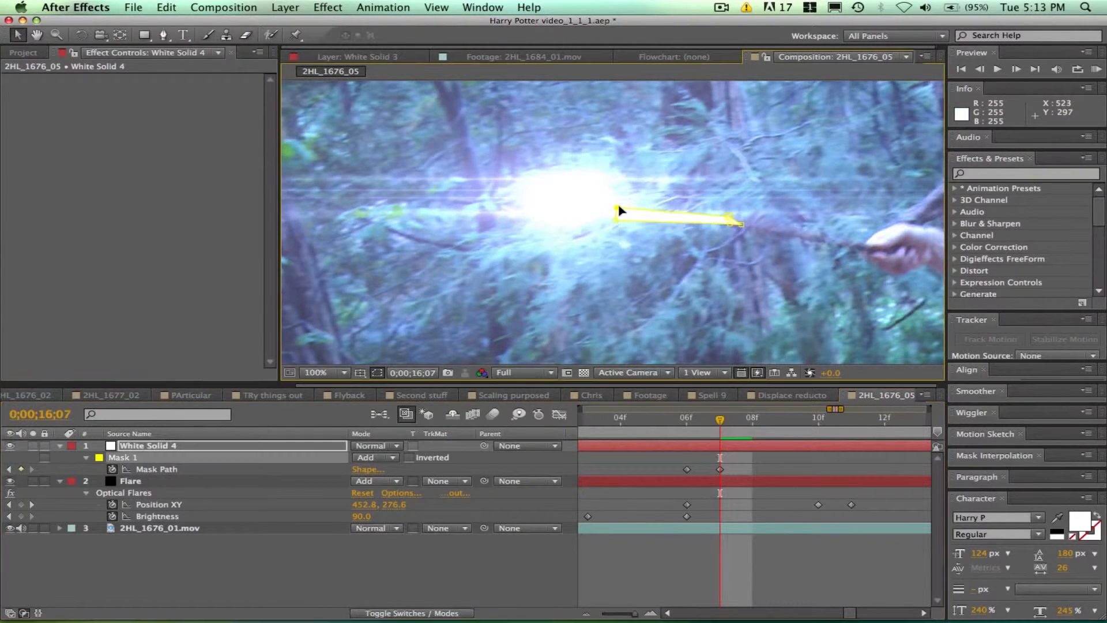
# - At 0;00;16;08, move the entire beam mask so its pointed end meets the wand tip
pyautogui.click(747, 421)
pyautogui.moveTo(577, 209); pyautogui.dragTo(734, 233)
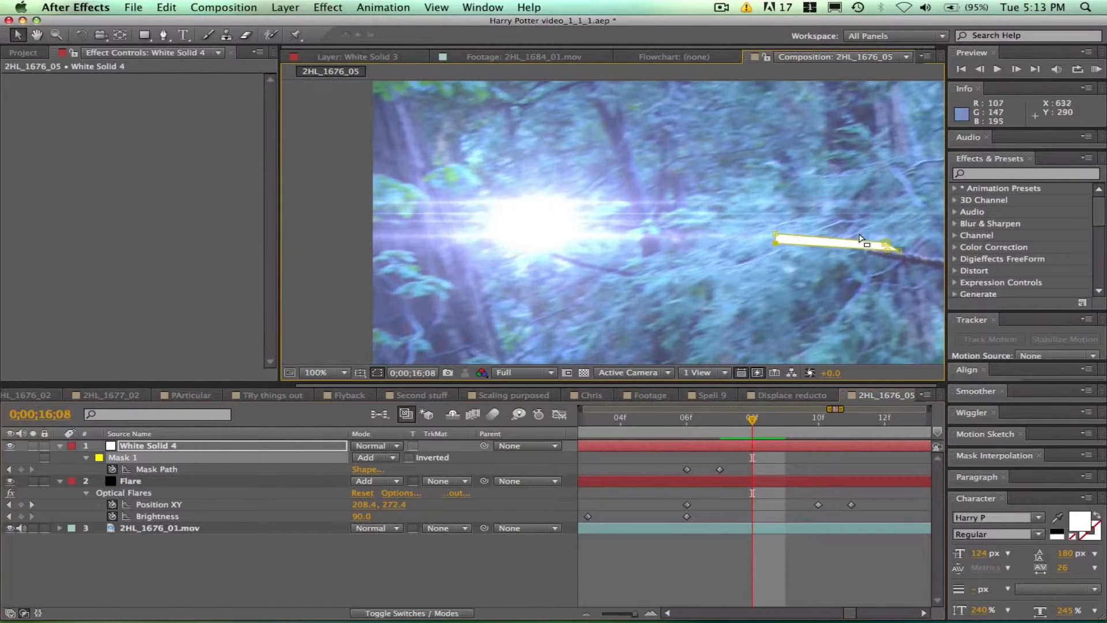
pyautogui.click(720, 470)
pyautogui.moveTo(902, 254); pyautogui.dragTo(868, 254)
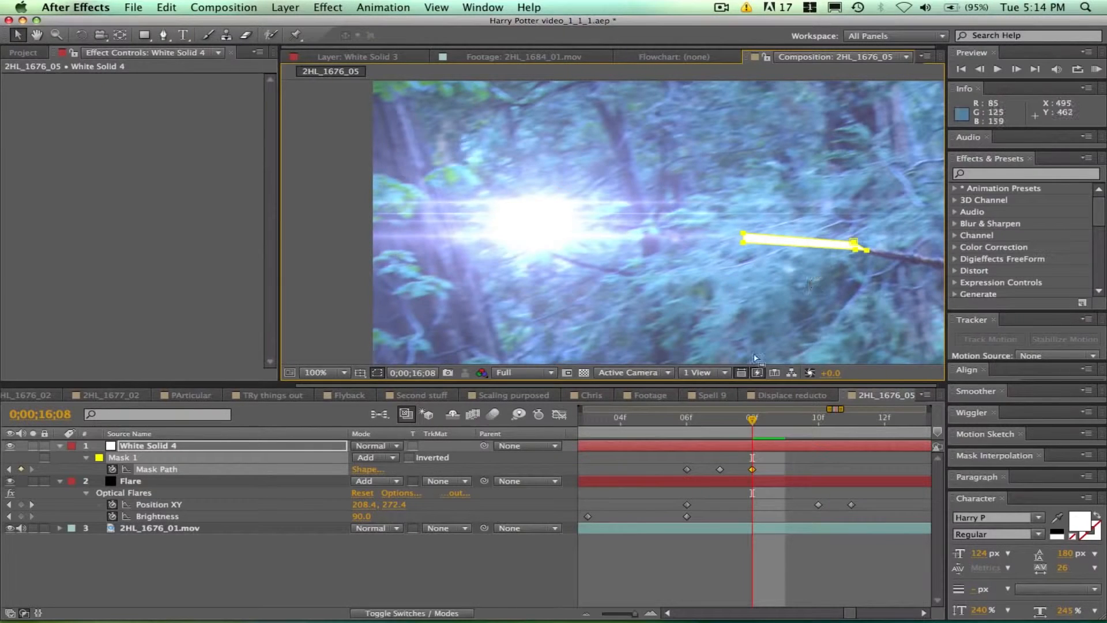
# - At 0;00;16;08, extend the two front points of the beam mask to the flare's edge
pyautogui.click(721, 470)
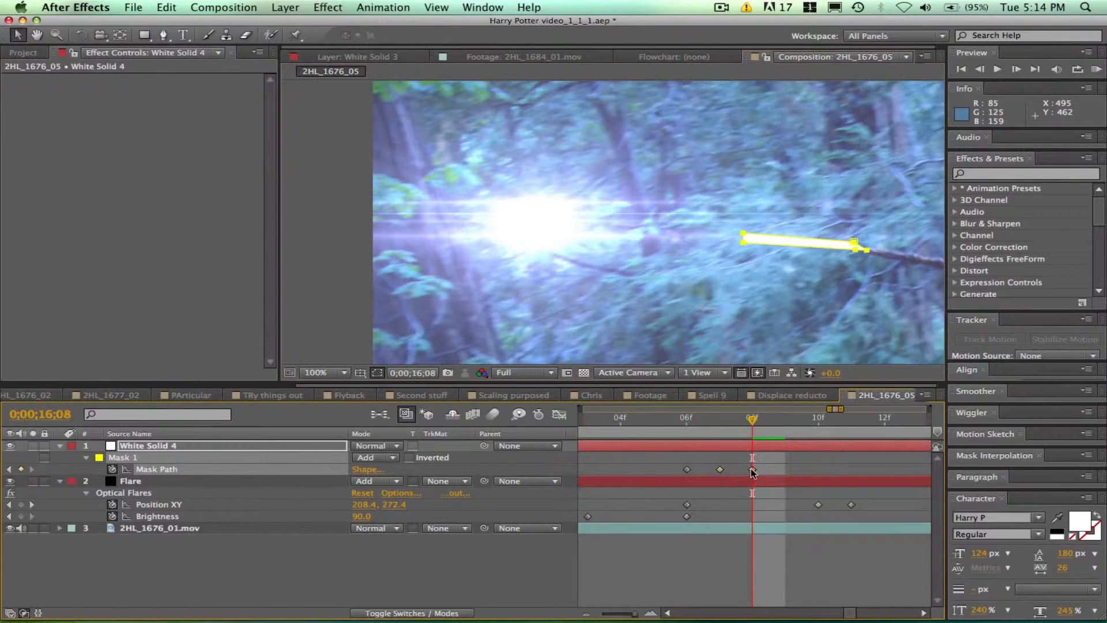
pyautogui.moveTo(744, 237); pyautogui.dragTo(611, 240)
pyautogui.moveTo(744, 235); pyautogui.dragTo(607, 229)
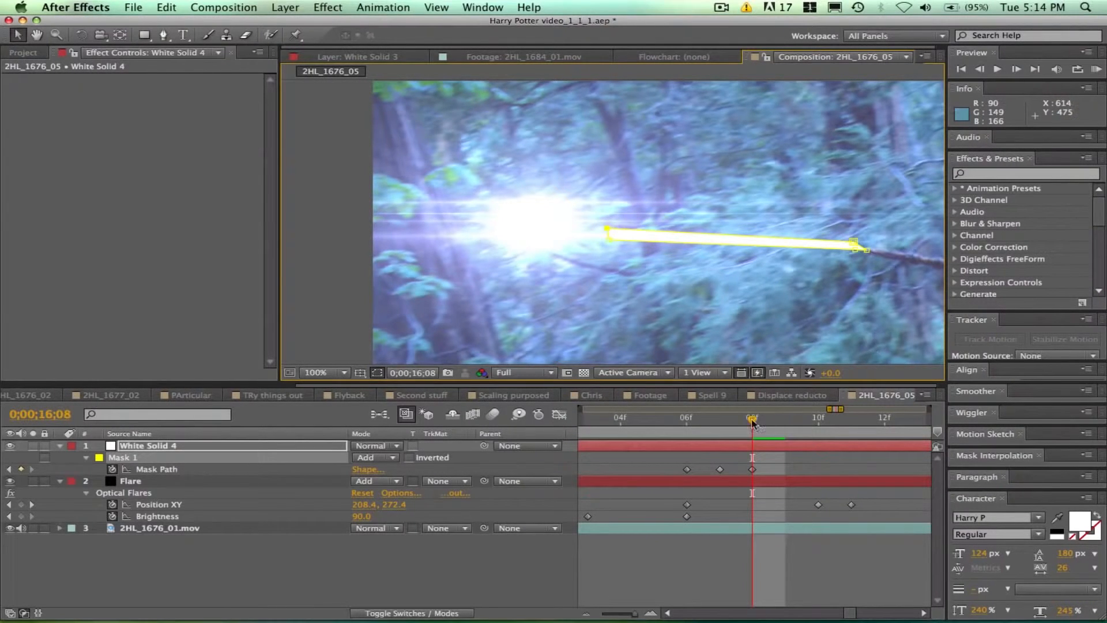
# - At 0;00;16;09, extend the two front points of the beam mask to the flare's edge
pyautogui.moveTo(752, 421); pyautogui.dragTo(786, 422)
pyautogui.press('space')
pyautogui.moveTo(659, 282); pyautogui.dragTo(736, 258)
pyautogui.moveTo(686, 214); pyautogui.dragTo(565, 213)
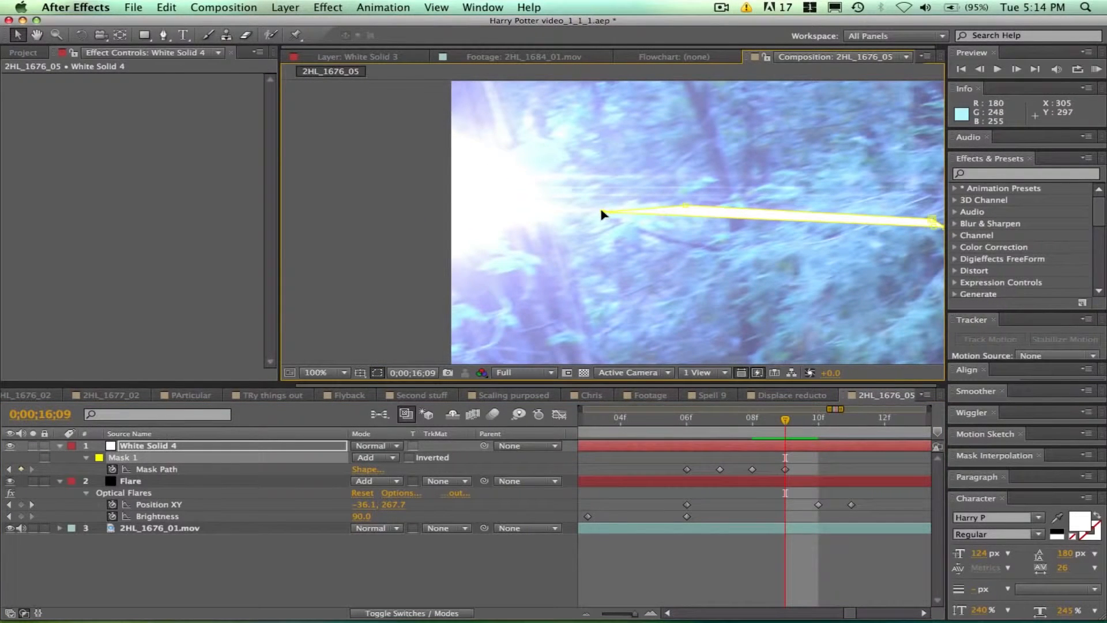
pyautogui.moveTo(667, 204); pyautogui.dragTo(572, 204)
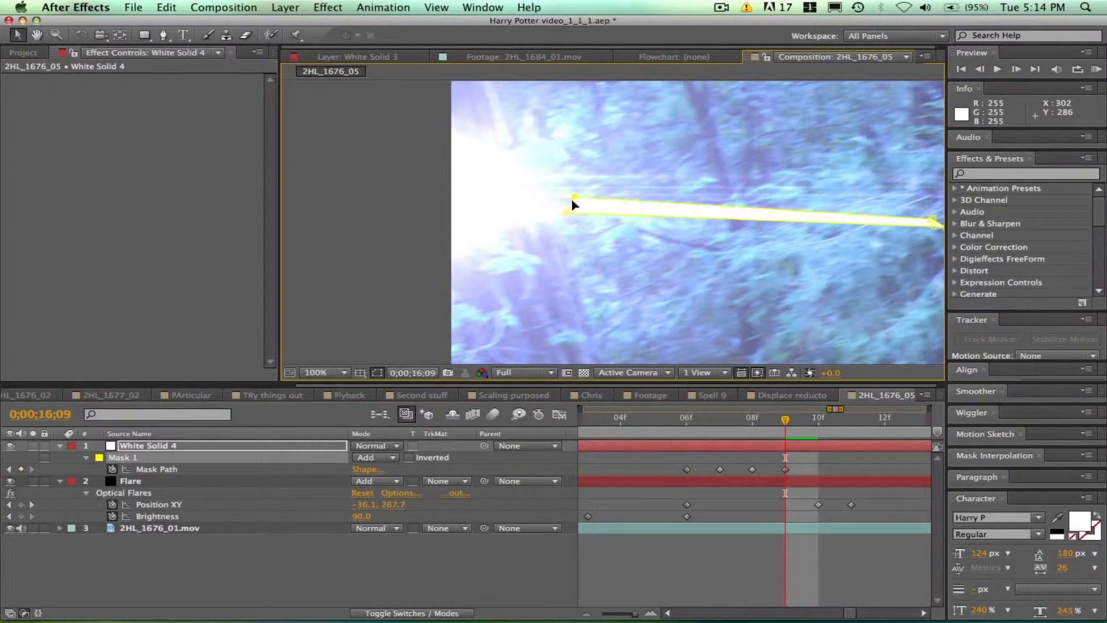
pyautogui.moveTo(905, 262); pyautogui.dragTo(730, 182)
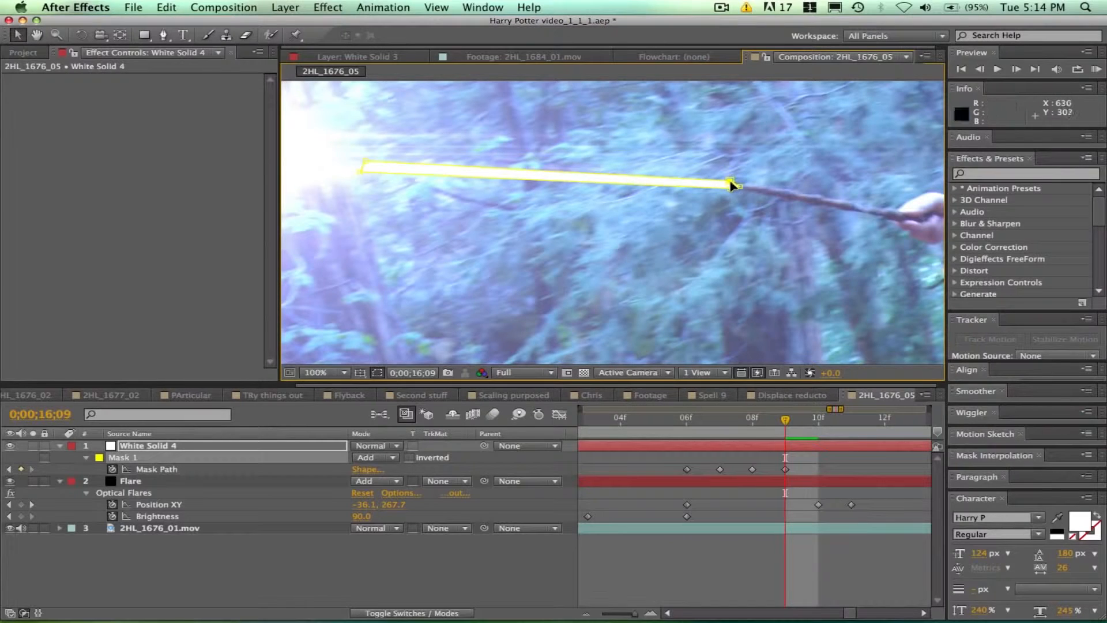
# - At 0;00;16;10, pull the beam mask's rear points away from the wand and extend its front points beyond the left frame edge
pyautogui.click(783, 423)
pyautogui.click(801, 426)
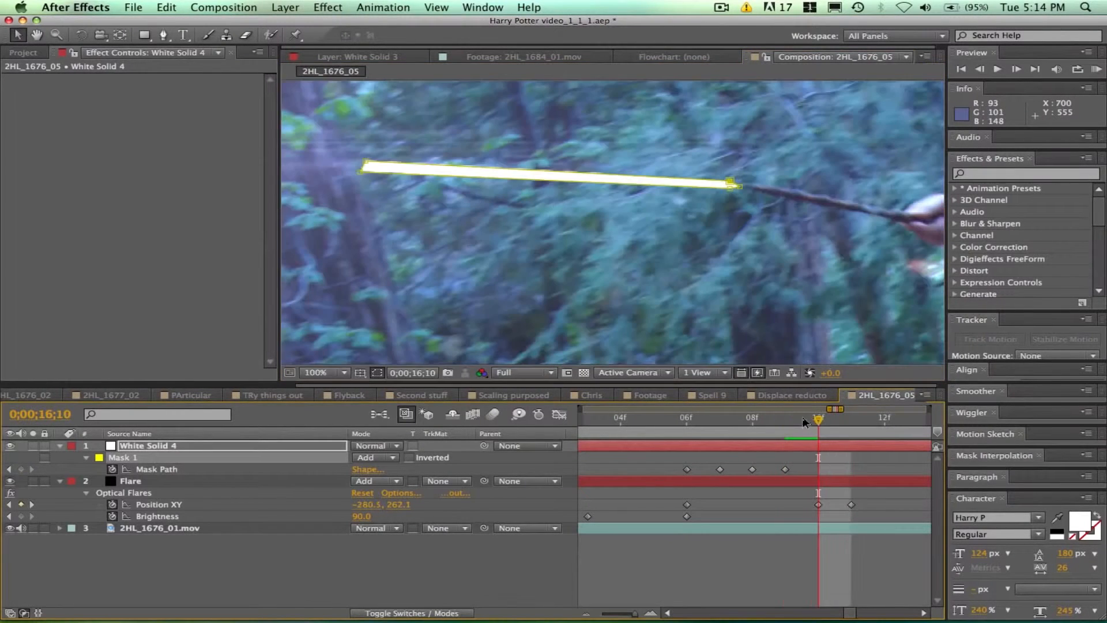
pyautogui.moveTo(729, 187); pyautogui.dragTo(550, 182)
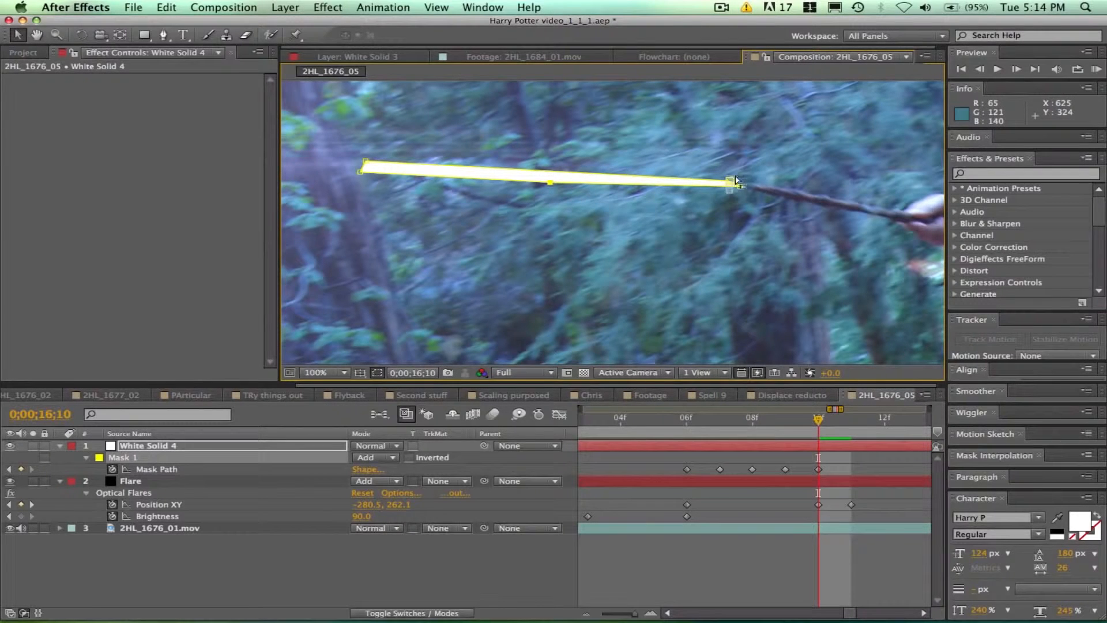
pyautogui.moveTo(738, 181); pyautogui.dragTo(557, 182)
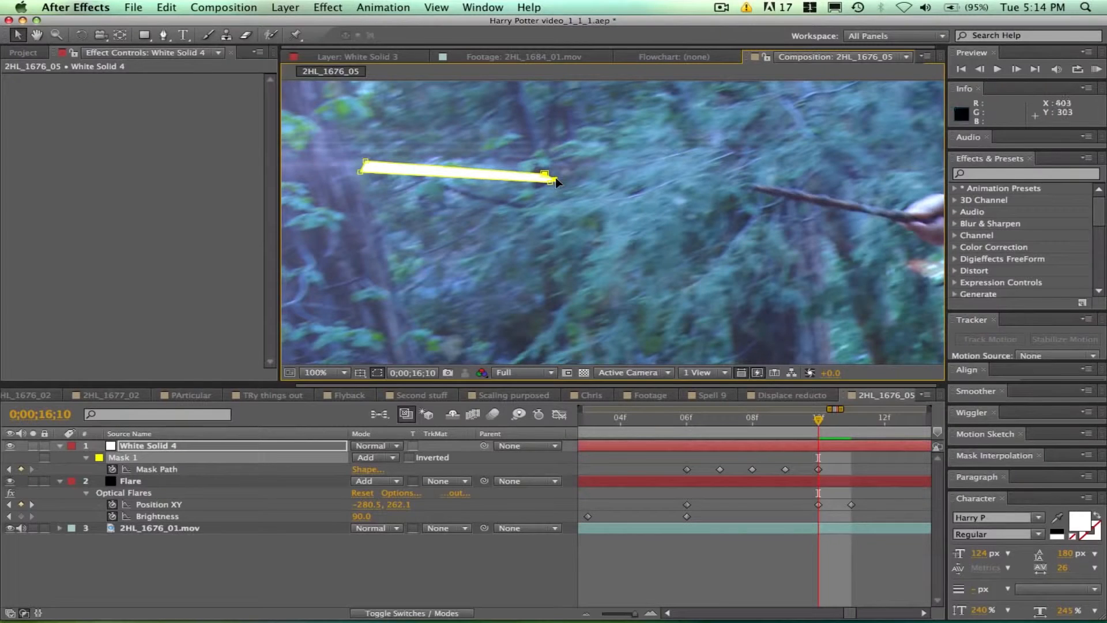
pyautogui.moveTo(372, 219); pyautogui.dragTo(602, 265)
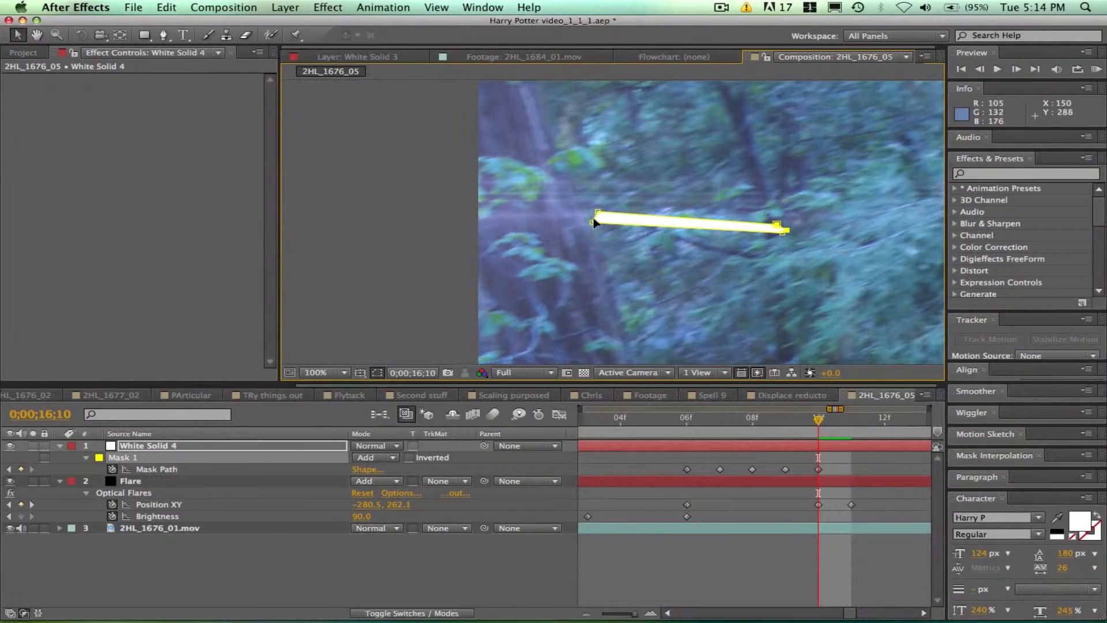
pyautogui.moveTo(467, 222); pyautogui.dragTo(454, 220)
pyautogui.moveTo(598, 212); pyautogui.dragTo(456, 210)
# - At 0;00;16;12, move the entire beam mask out of frame past the left edge, and return to 0;00;16;06
pyautogui.moveTo(820, 418); pyautogui.dragTo(884, 419)
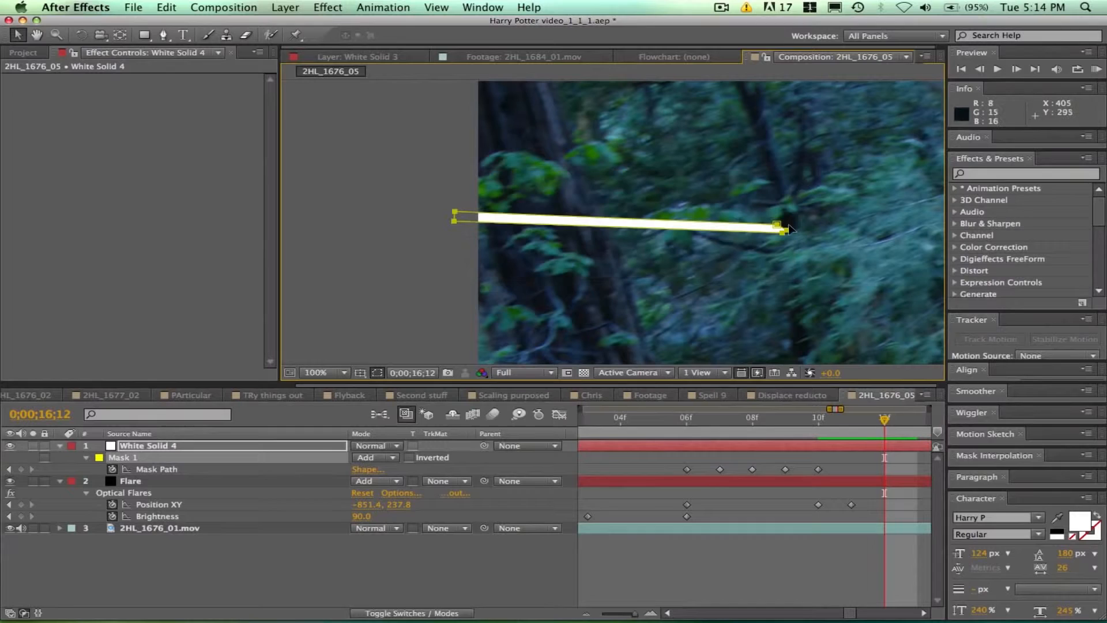
pyautogui.moveTo(782, 231); pyautogui.dragTo(452, 222)
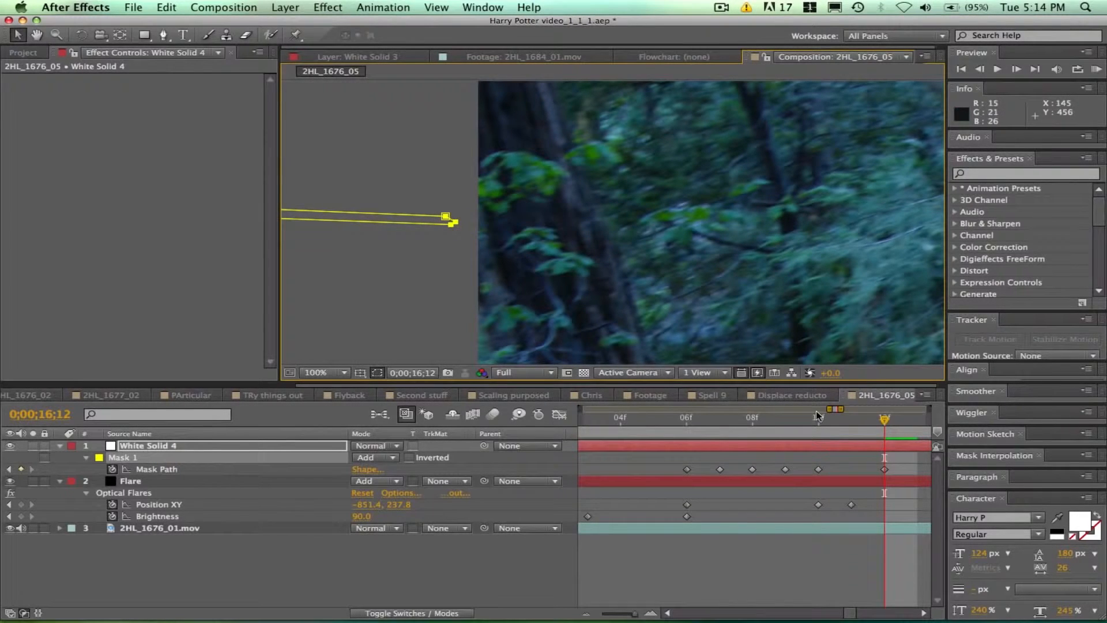
pyautogui.moveTo(886, 425); pyautogui.dragTo(688, 425)
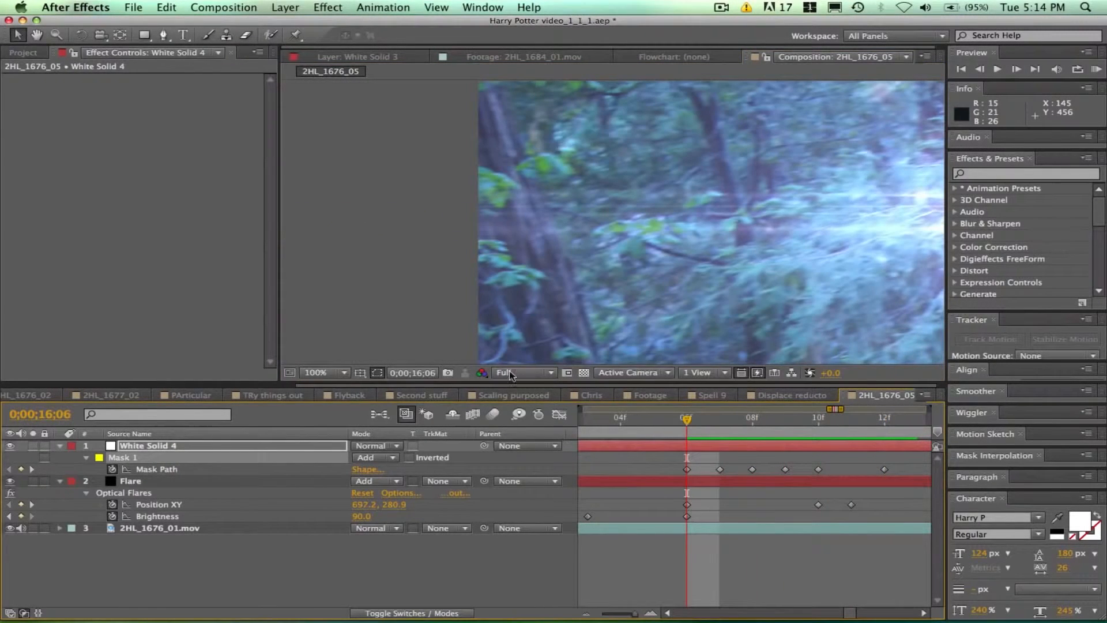
# - Fit the composition to the viewer, hide the mask outlines, and check the beam animation from 0;00;16;06 to 0;00;16;10
pyautogui.click(323, 372)
pyautogui.click(316, 379)
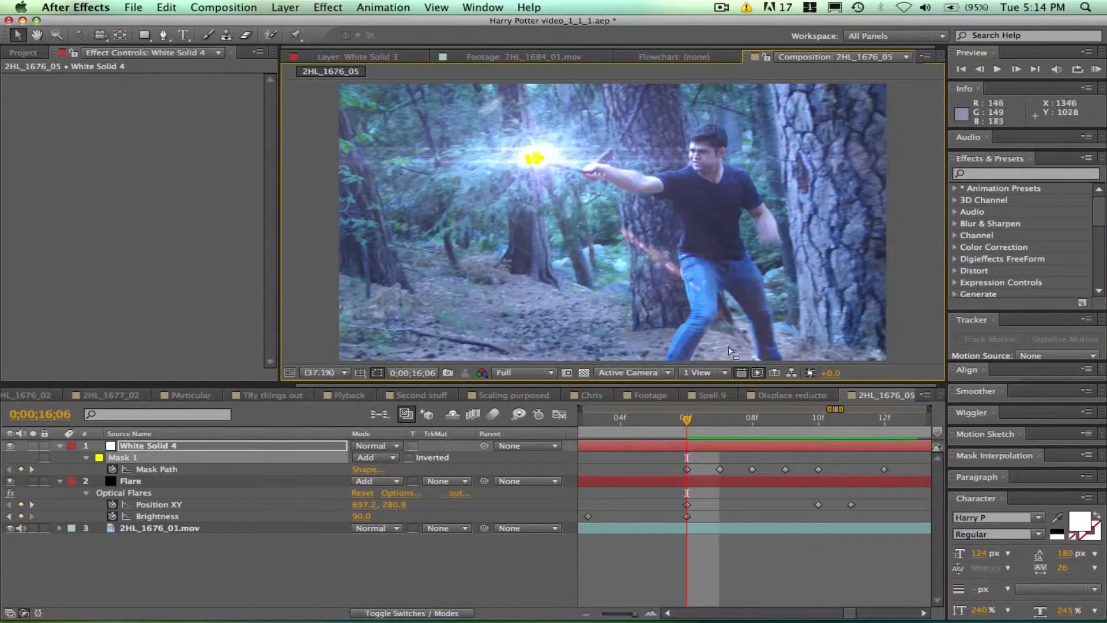
pyautogui.click(324, 263)
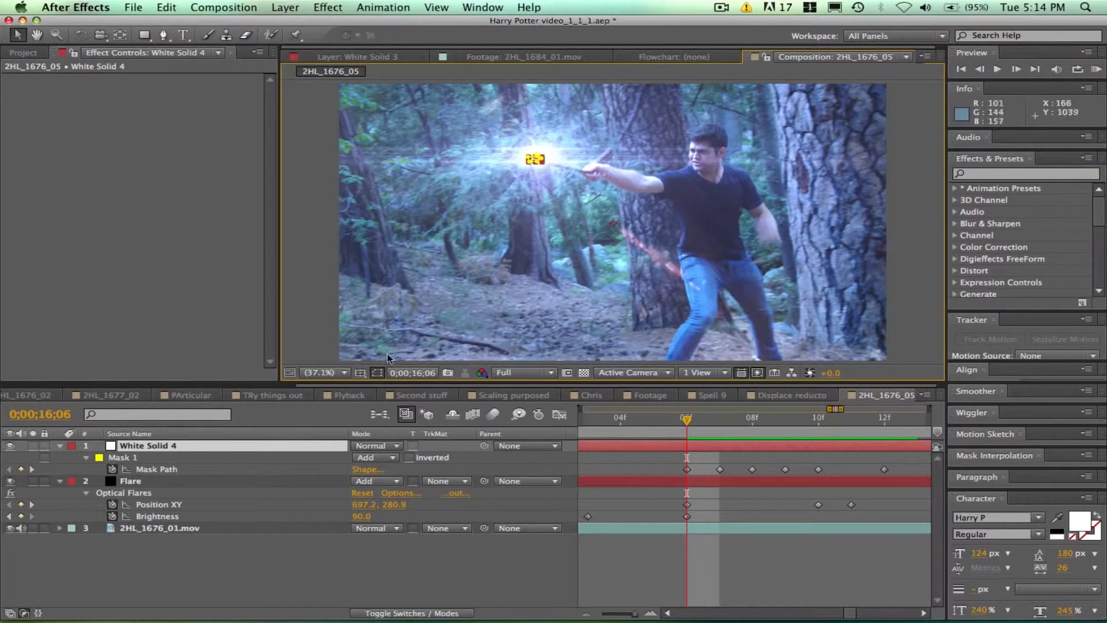
pyautogui.click(377, 372)
pyautogui.click(908, 324)
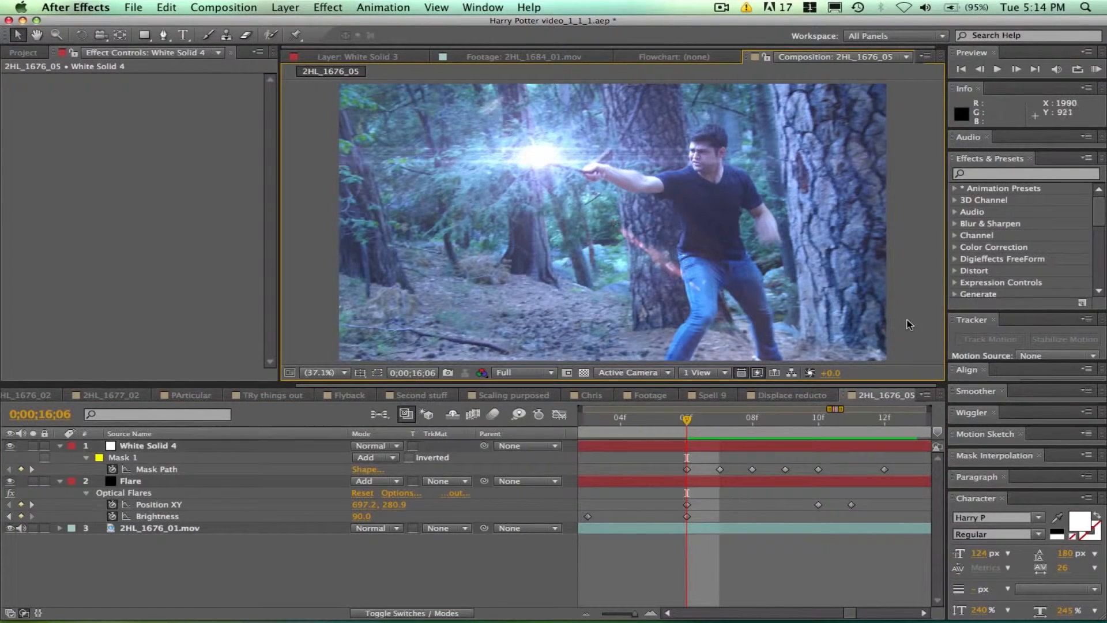
pyautogui.moveTo(693, 423); pyautogui.dragTo(819, 427)
# - Pre-compose the White Solid 4 layer as Glowy, moving all attributes into the new composition
pyautogui.click(308, 449)
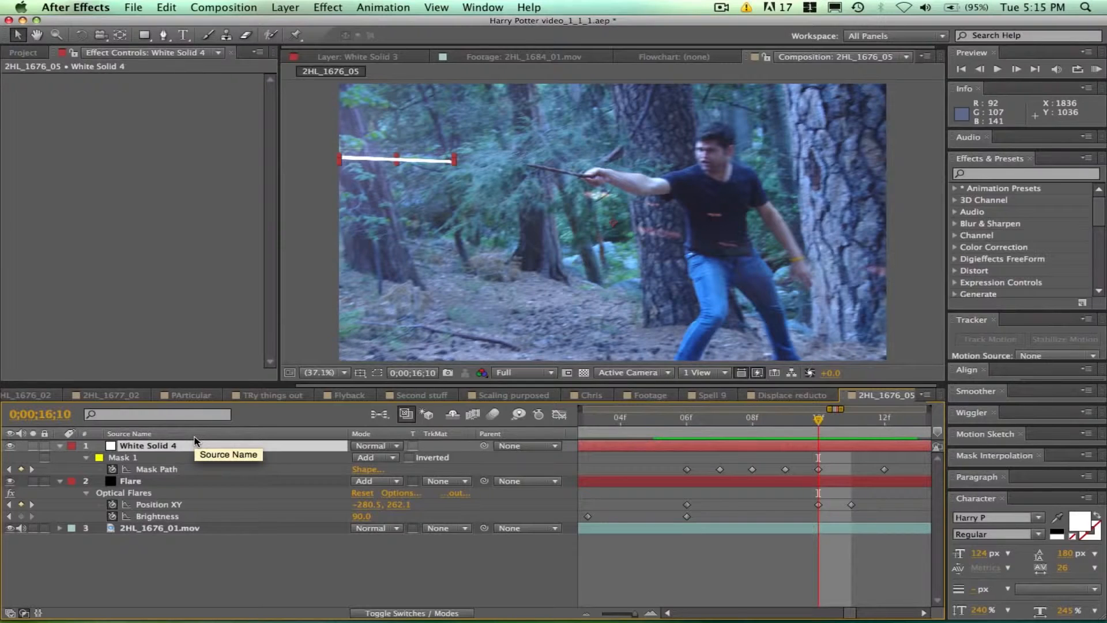
pyautogui.press('super+shift+c')
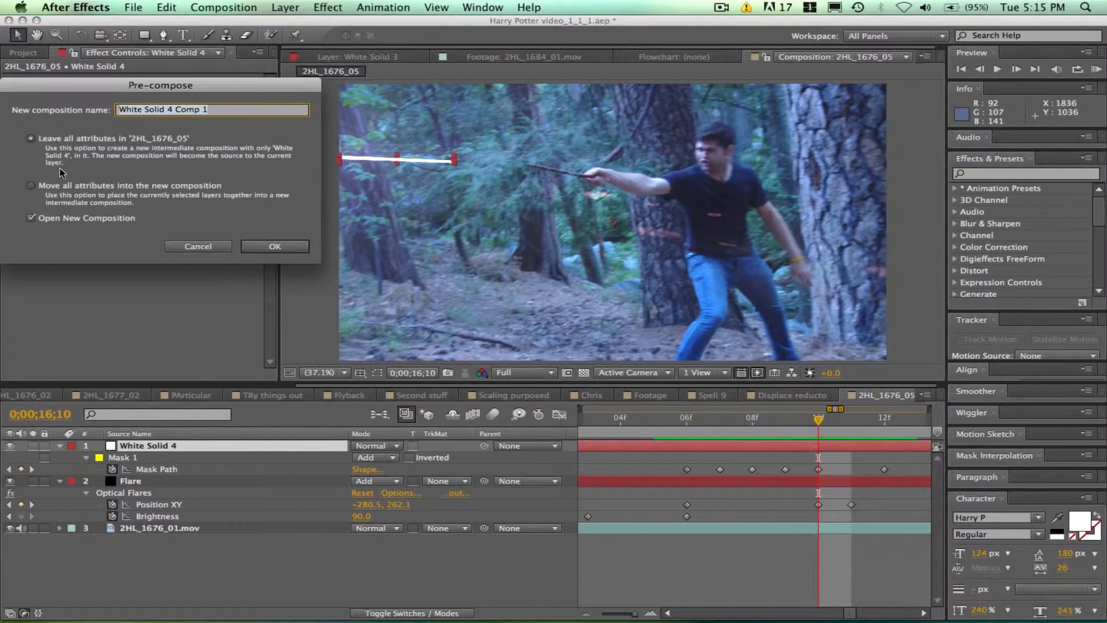
pyautogui.click(31, 185)
pyautogui.click(245, 110)
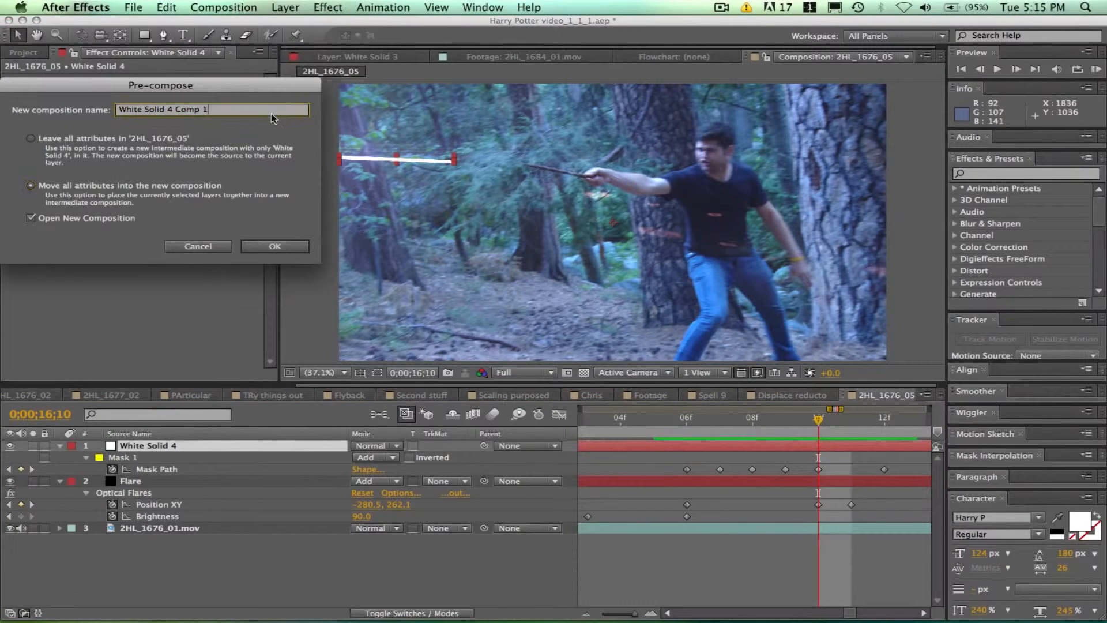
pyautogui.press('super+a')
pyautogui.write('C')
pyautogui.click(274, 246)
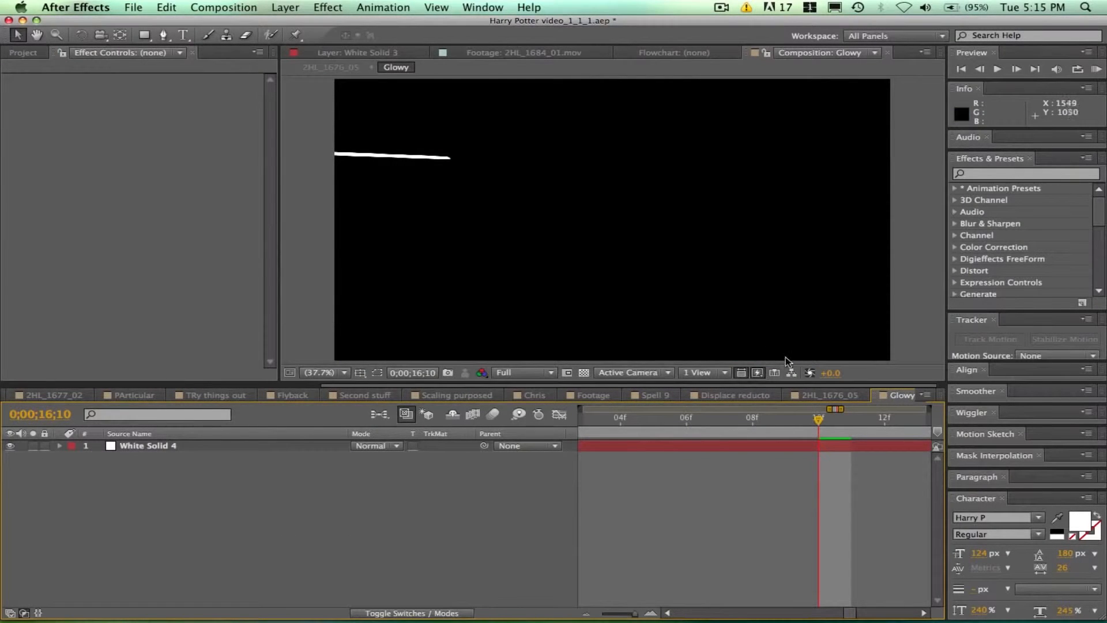
# - Add a black 1920 x 1080 px solid to the Glowy composition and place it below White Solid 4
pyautogui.click(800, 394)
pyautogui.click(891, 395)
pyautogui.click(224, 7)
pyautogui.moveTo(285, 7)
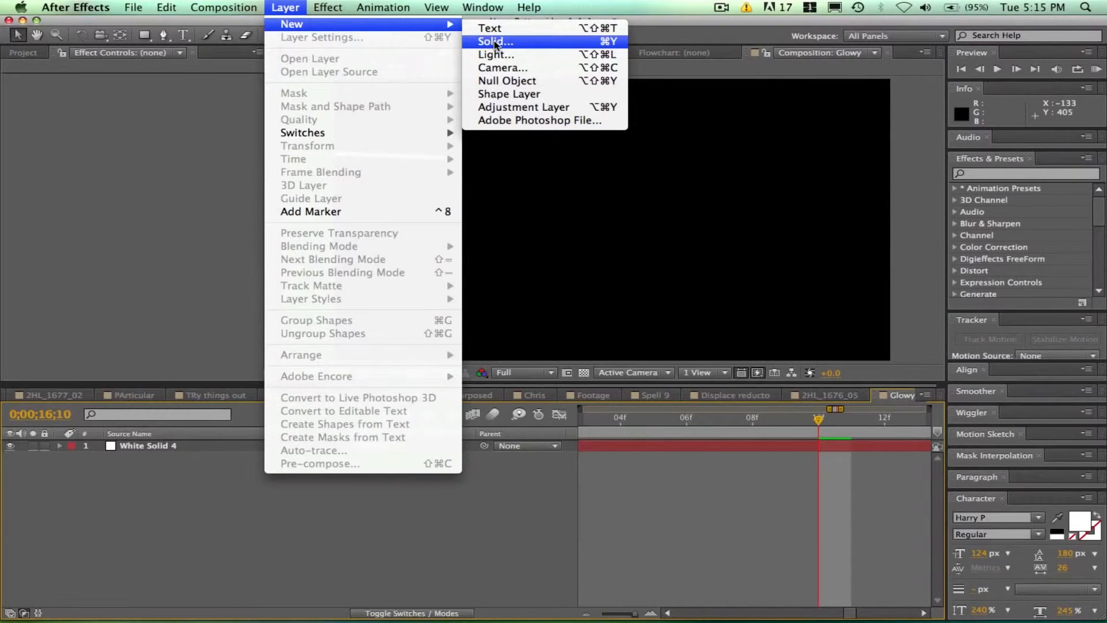
pyautogui.click(500, 48)
pyautogui.click(167, 316)
pyautogui.moveTo(156, 178); pyautogui.dragTo(282, 330)
pyautogui.click(350, 108)
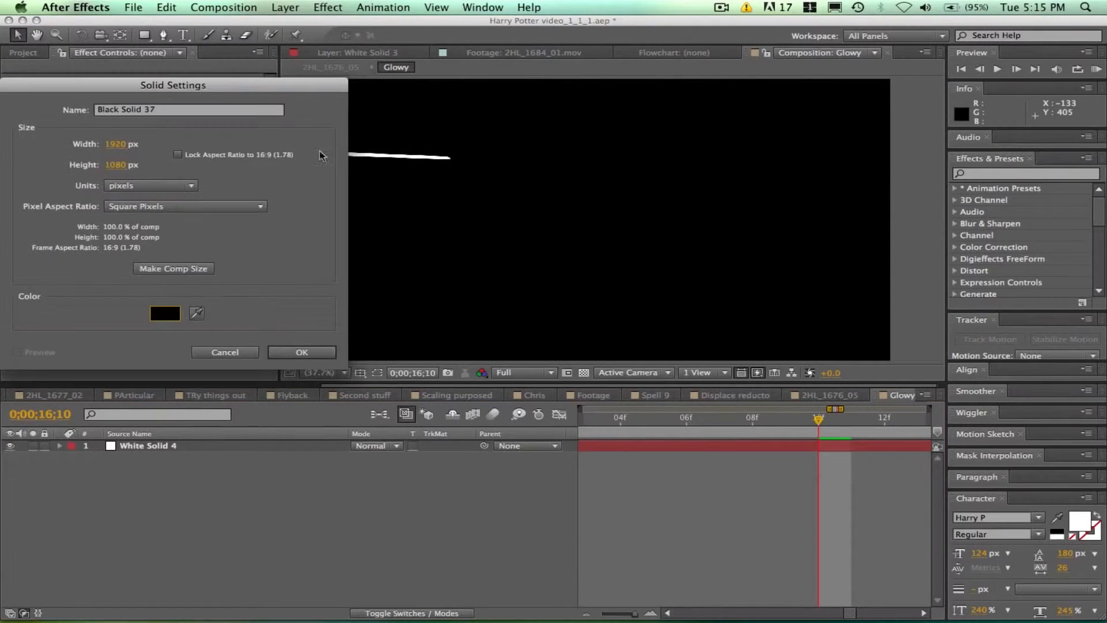
pyautogui.click(294, 350)
pyautogui.moveTo(184, 449); pyautogui.dragTo(183, 461)
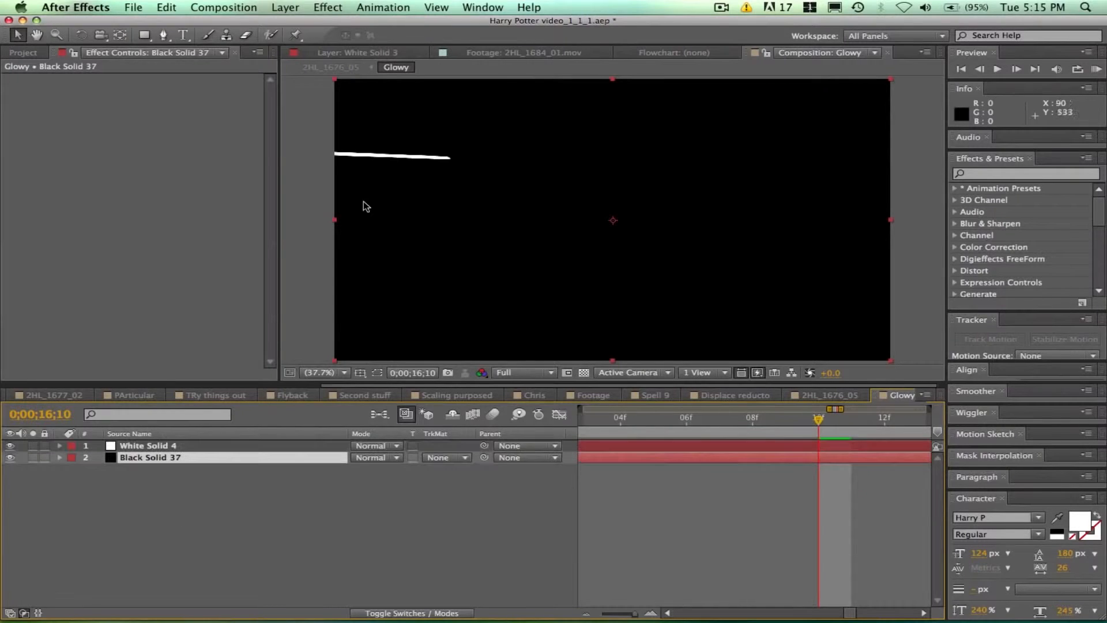
# - Create an adjustment layer above both solids and apply the Fast Blur effect to it
pyautogui.click(429, 7)
pyautogui.moveTo(326, 7)
pyautogui.moveTo(285, 7)
pyautogui.moveTo(300, 25)
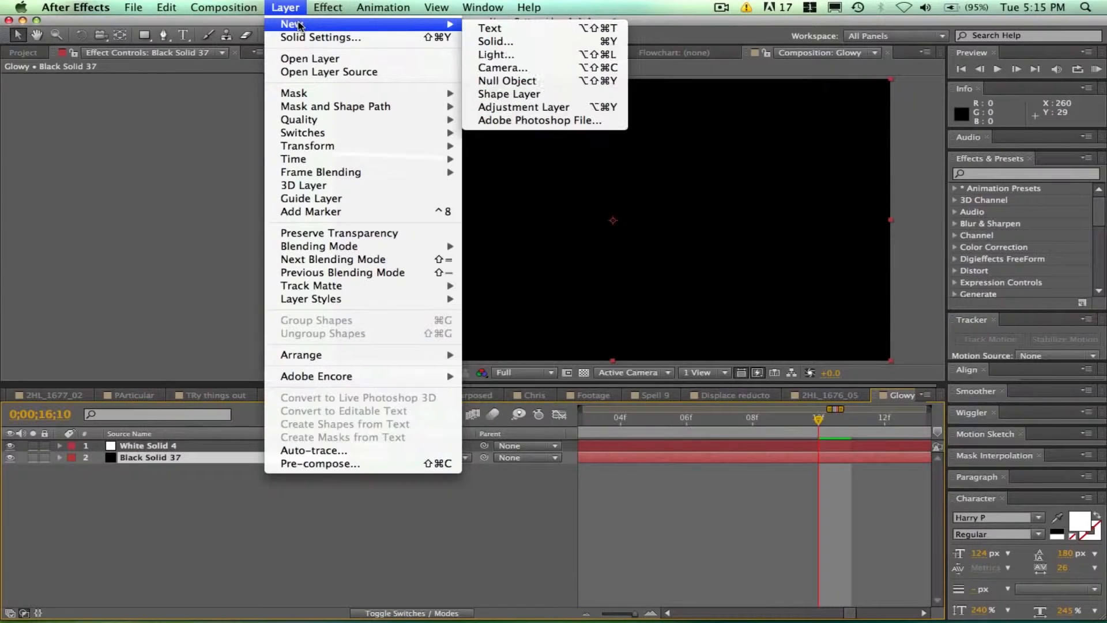
pyautogui.click(538, 107)
pyautogui.click(1036, 175)
pyautogui.write('fast blur')
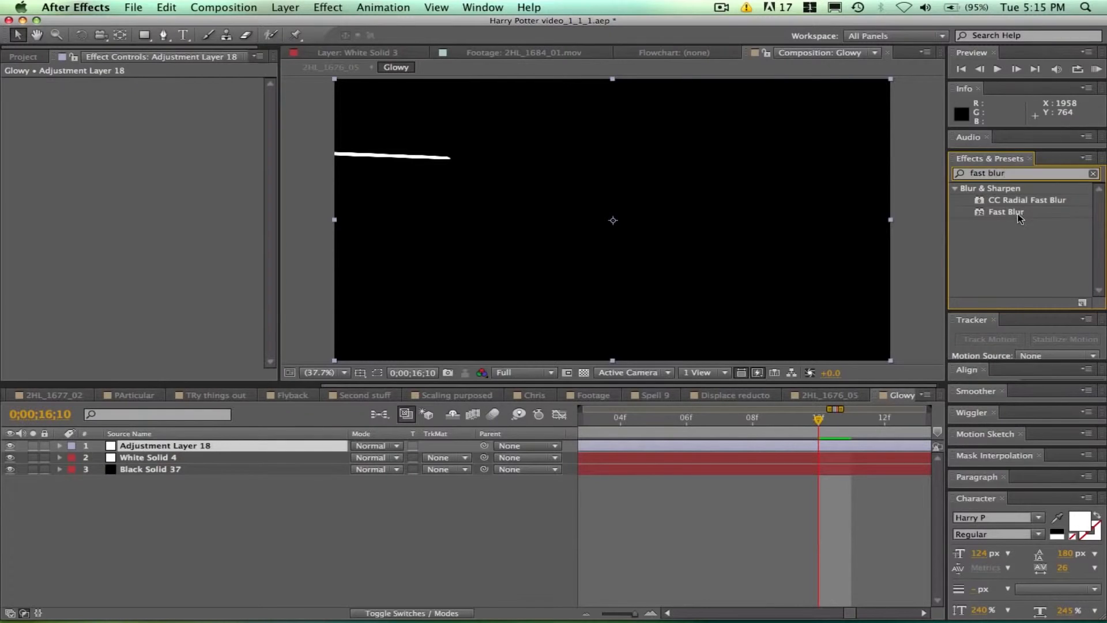
pyautogui.doubleClick(1007, 212)
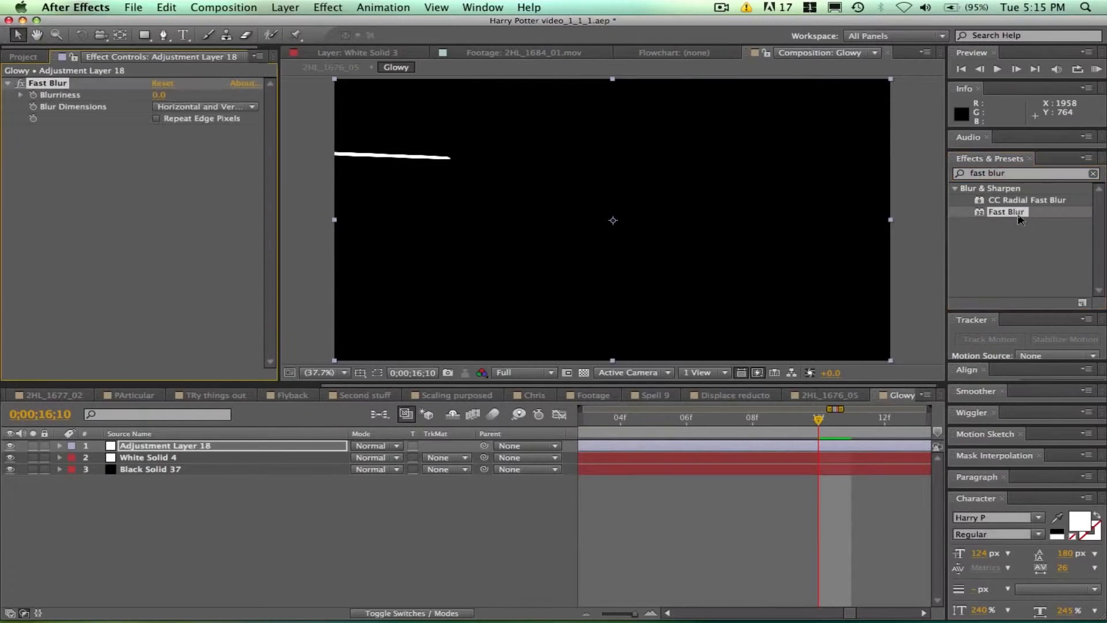
# - Configure the adjustment layer's Fast Blur with Repeat Edge Pixels and Blurriness 5, and set its blending mode to Add
pyautogui.click(156, 119)
pyautogui.click(158, 95)
pyautogui.write('5')
pyautogui.press('Return')
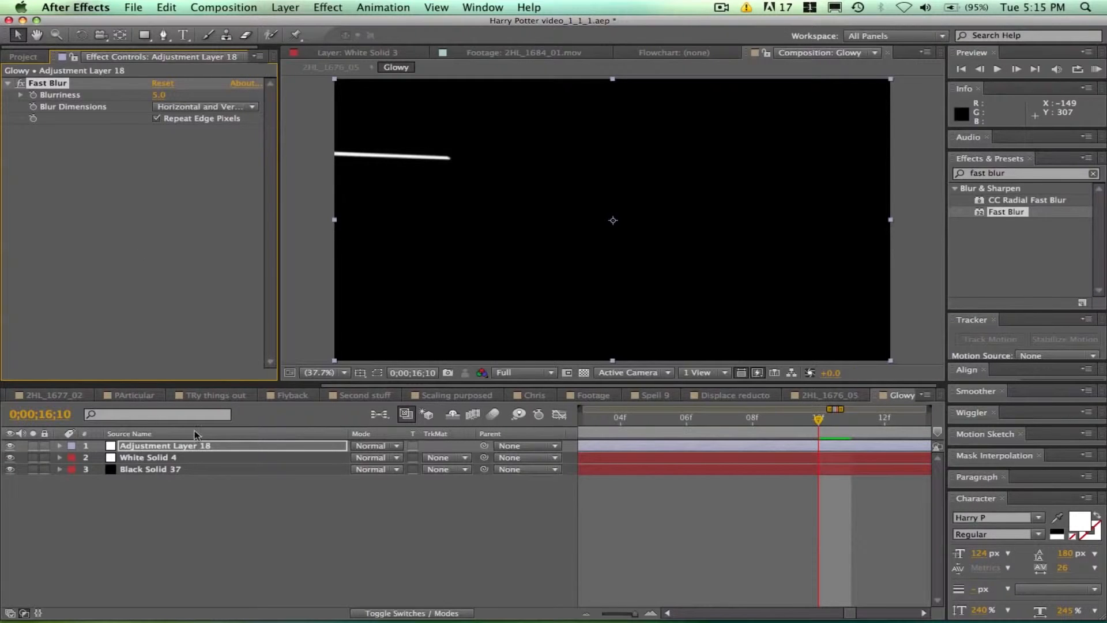
pyautogui.click(389, 448)
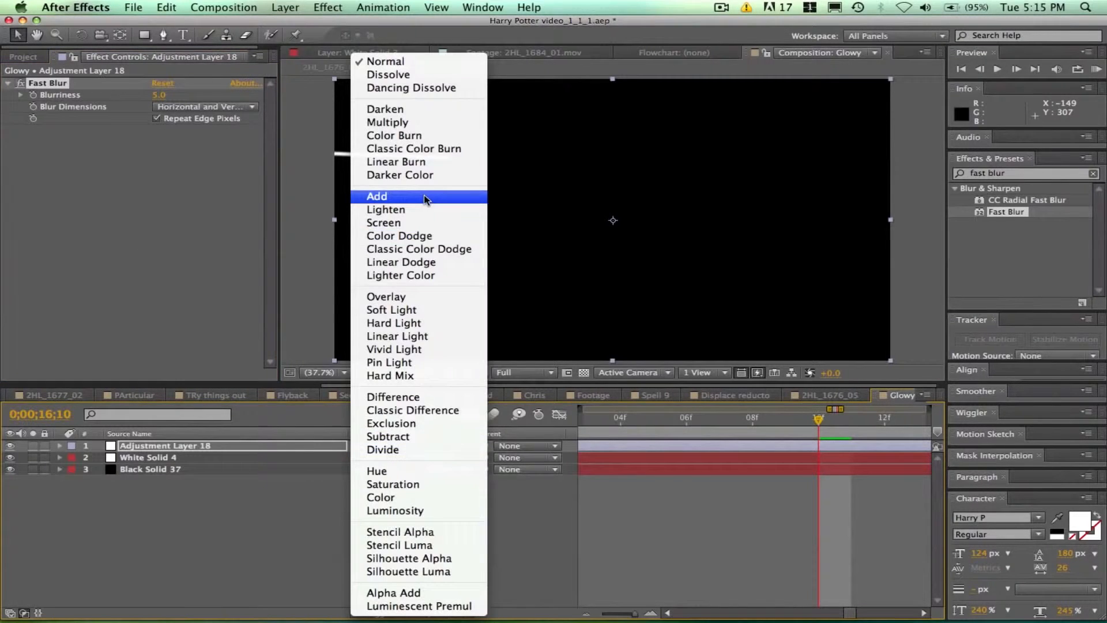
pyautogui.click(369, 197)
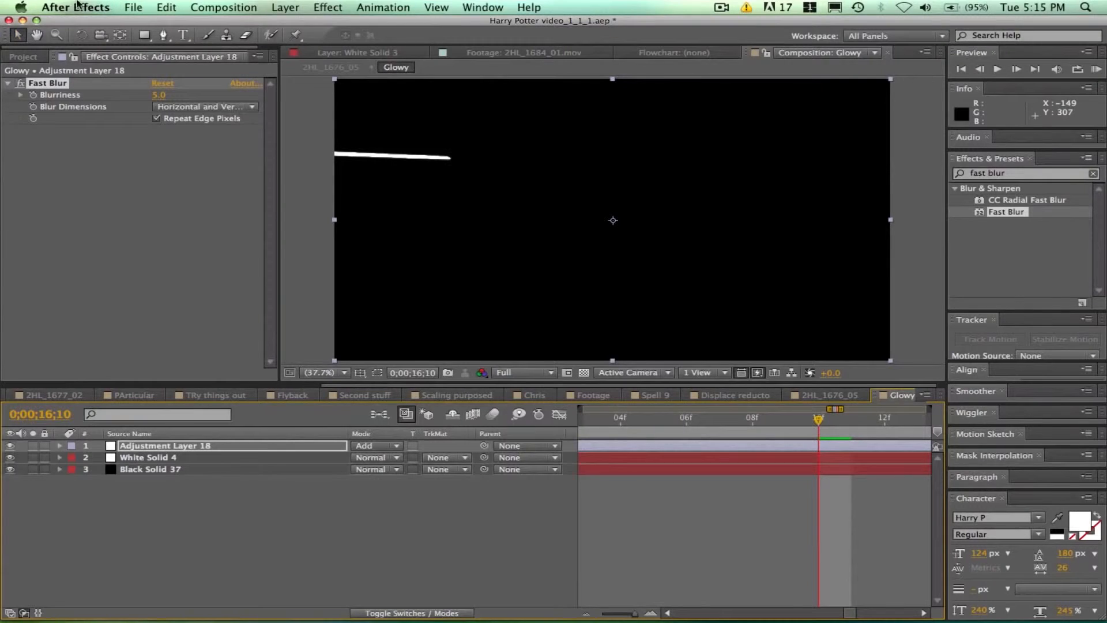
pyautogui.click(234, 447)
pyautogui.press('d')
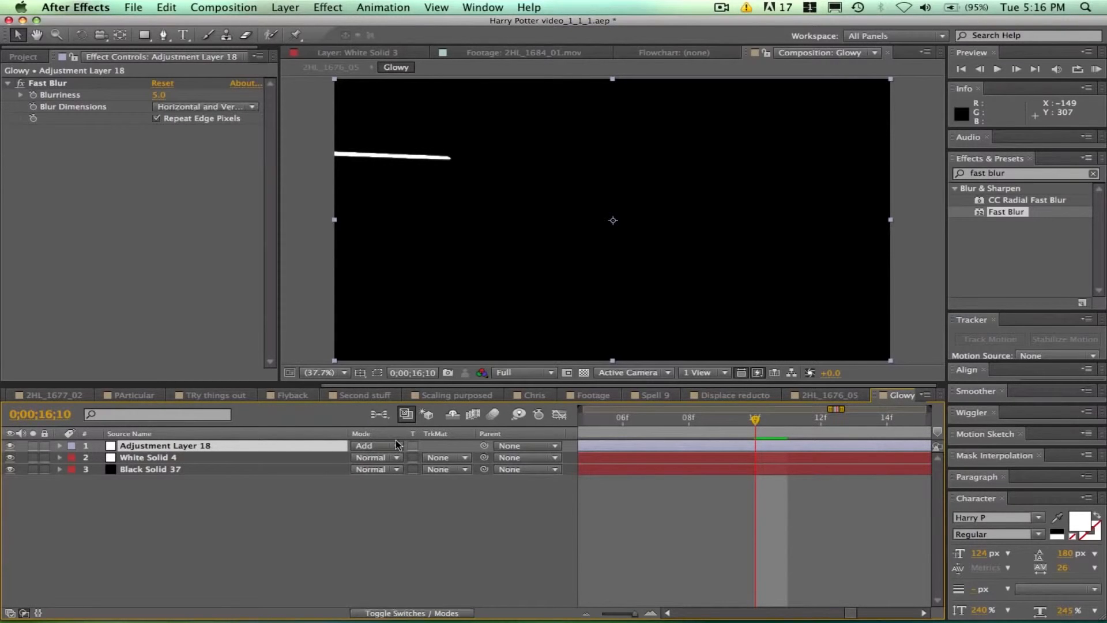
pyautogui.click(385, 612)
pyautogui.click(385, 612)
pyautogui.click(386, 612)
pyautogui.click(385, 613)
pyautogui.click(154, 508)
# - Duplicate the blurred adjustment layer three times
pyautogui.click(195, 445)
pyautogui.press('super+d')
pyautogui.press('super+d')
pyautogui.press('super+d')
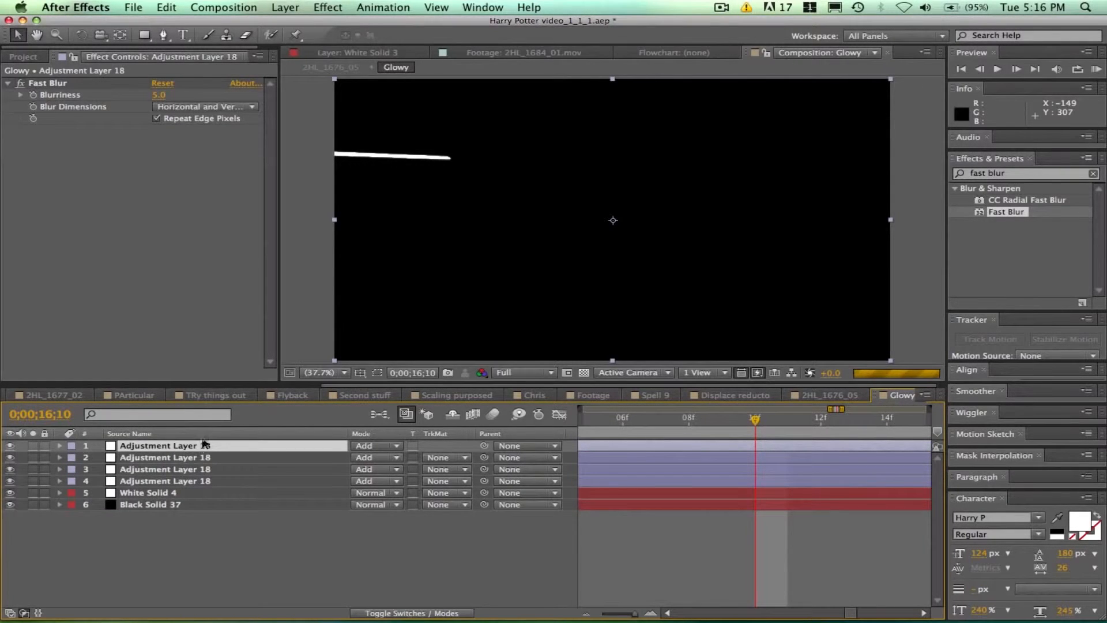
pyautogui.click(213, 6)
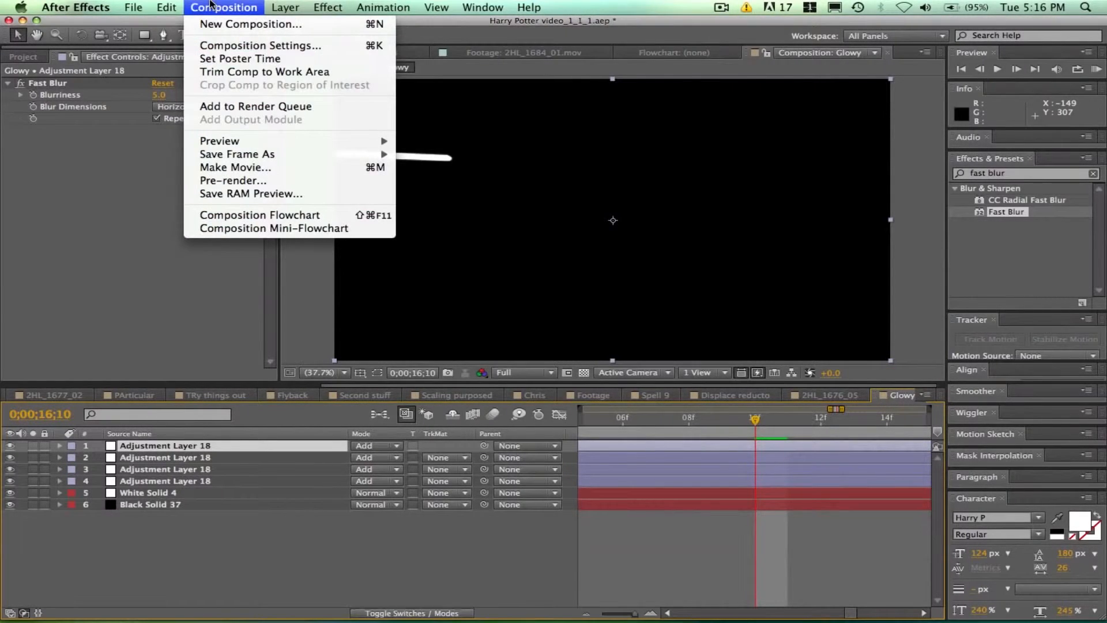
pyautogui.moveTo(171, 6)
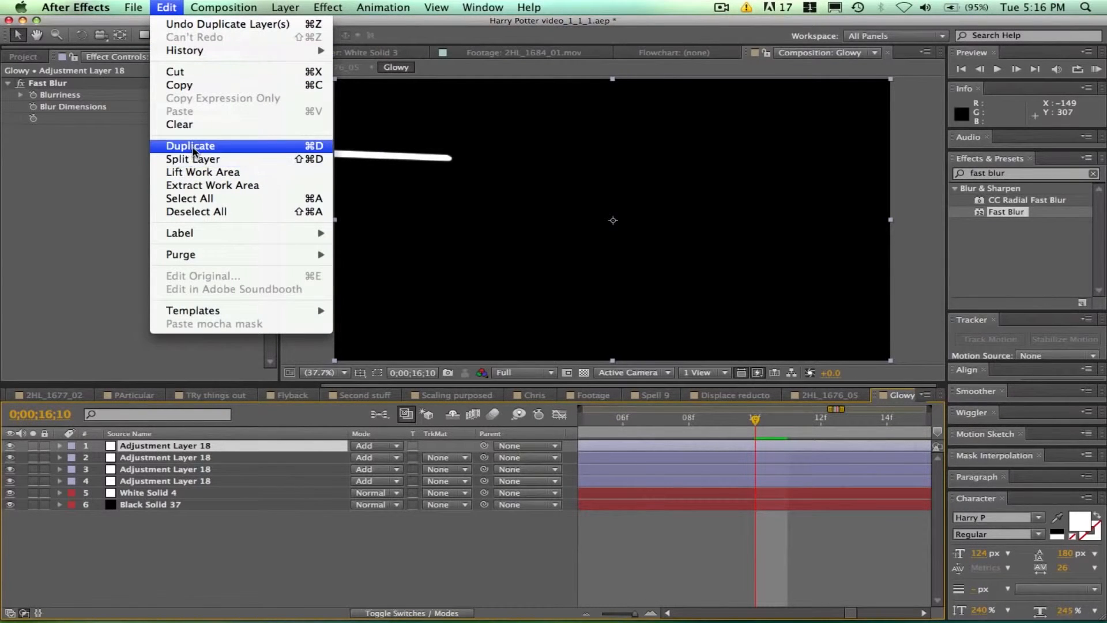
pyautogui.click(225, 562)
# - Set the Fast Blur Blurriness of the adjustment layer in row 3 to 20
pyautogui.click(226, 472)
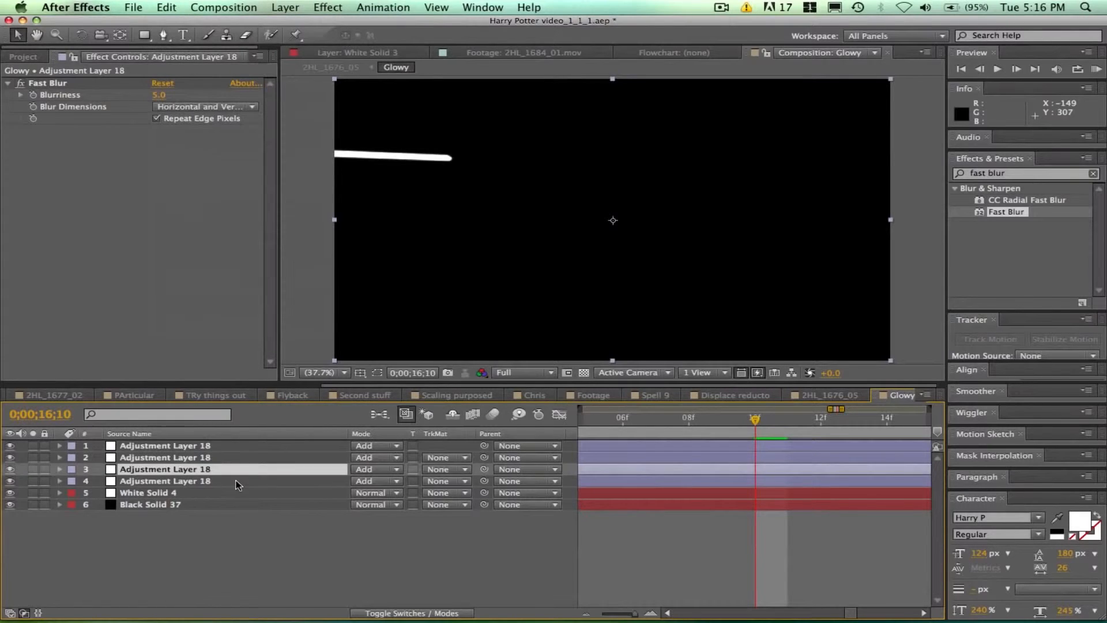
pyautogui.click(236, 482)
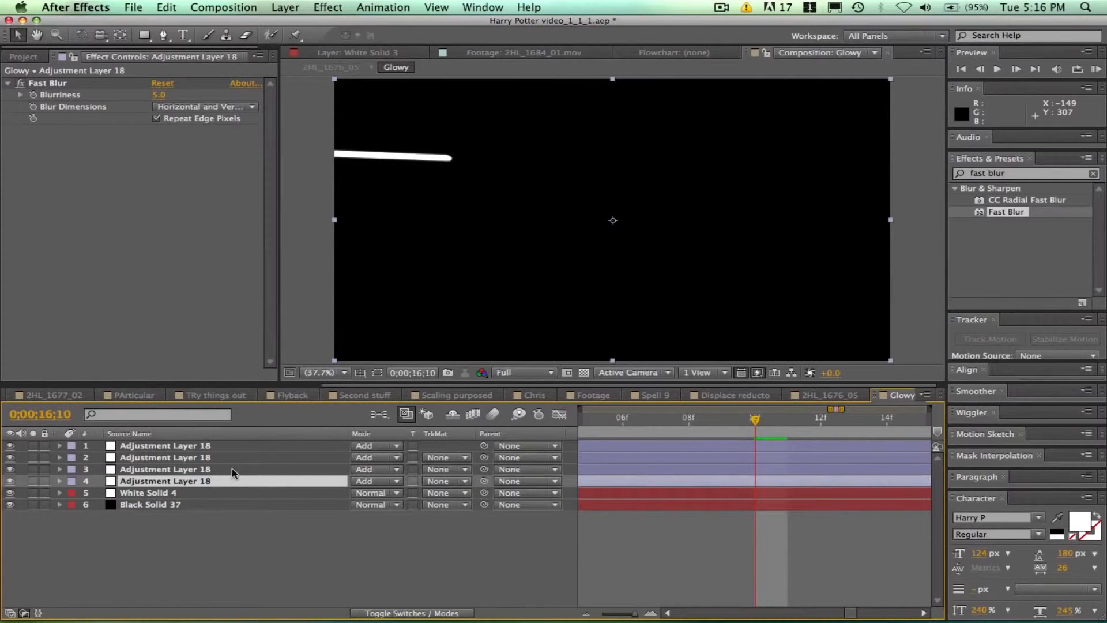
pyautogui.click(232, 468)
pyautogui.click(159, 95)
pyautogui.write('5')
pyautogui.press('Return')
pyautogui.click(158, 96)
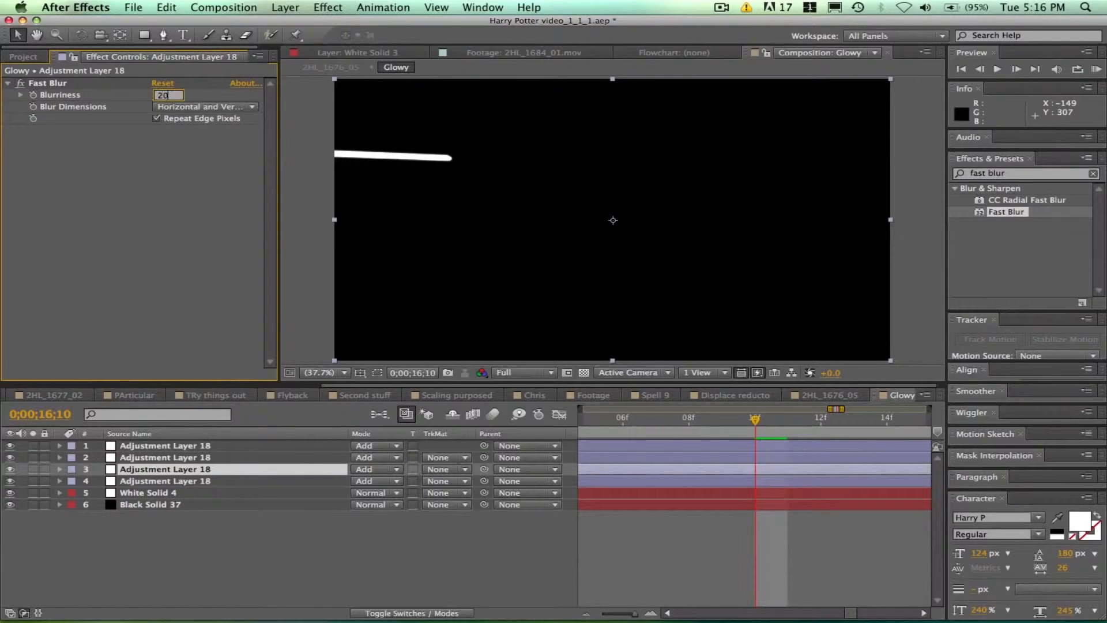
pyautogui.write('20')
pyautogui.press('Return')
# - Set the Fast Blur Blurriness of the adjustment layer in row 2 to 40
pyautogui.click(177, 458)
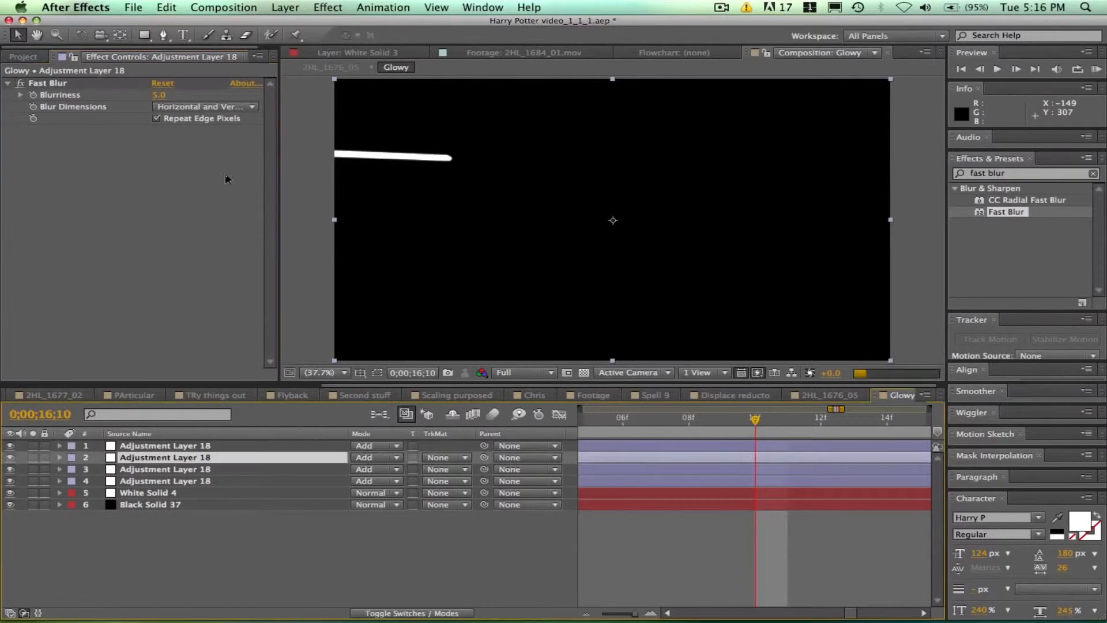
pyautogui.click(160, 95)
pyautogui.write('40')
pyautogui.press('Return')
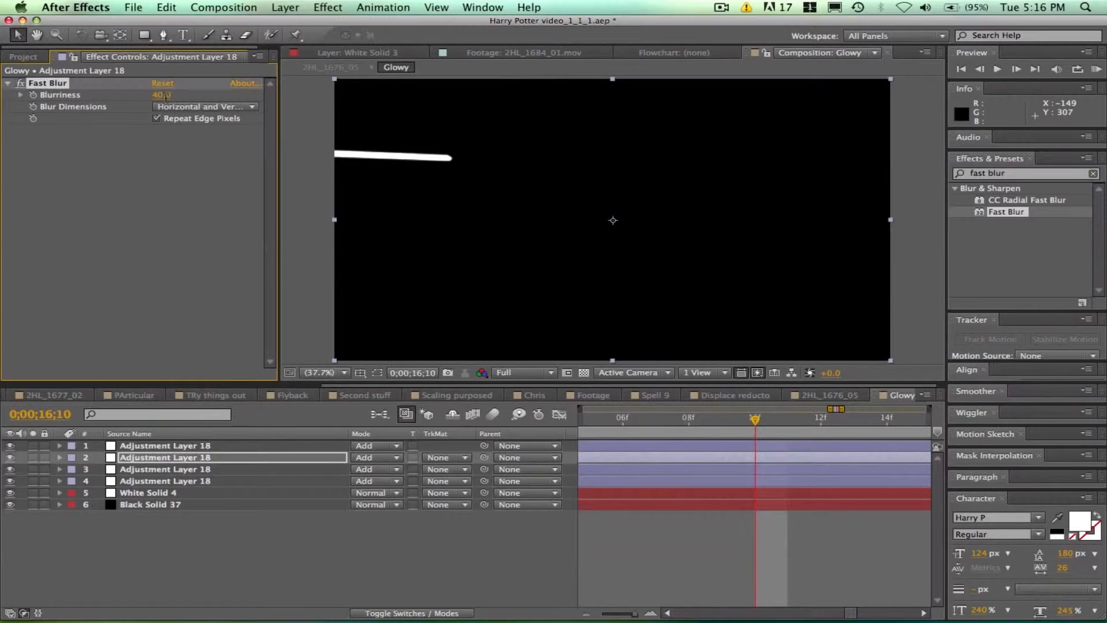
# - Set the Fast Blur Blurriness of the adjustment layer in row 1 to 200
pyautogui.click(178, 448)
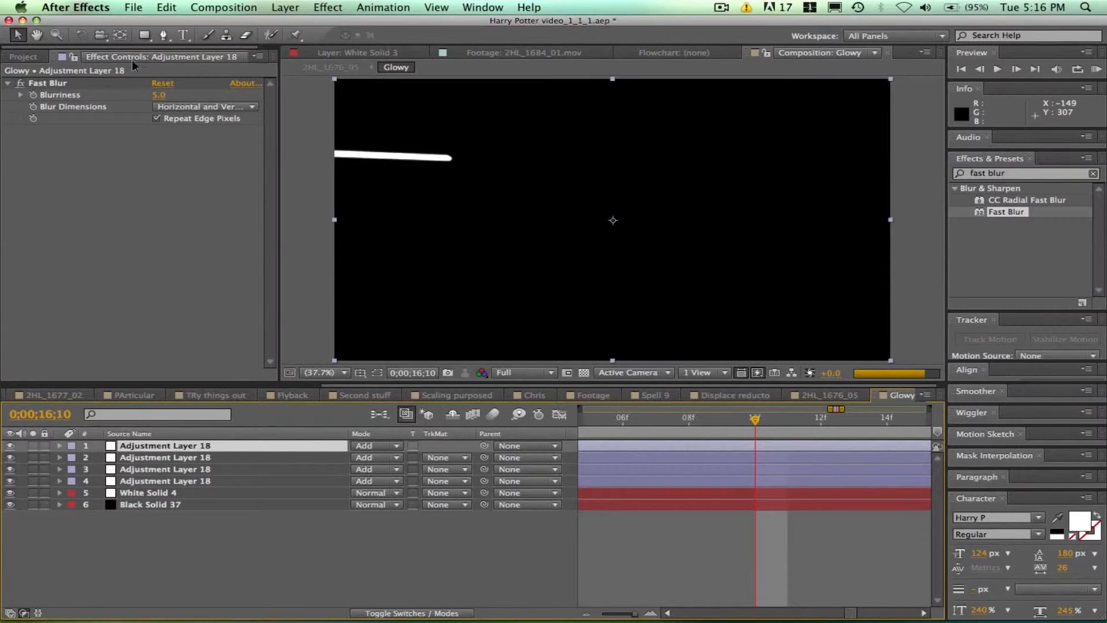
pyautogui.click(156, 96)
pyautogui.write('2')
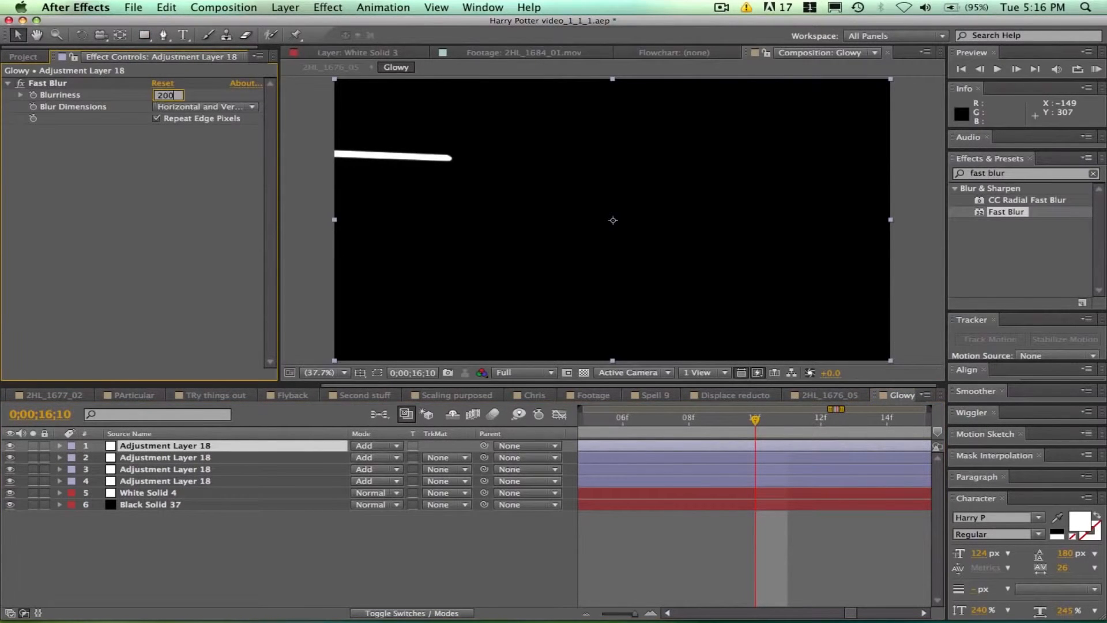
pyautogui.write('00')
pyautogui.press('Return')
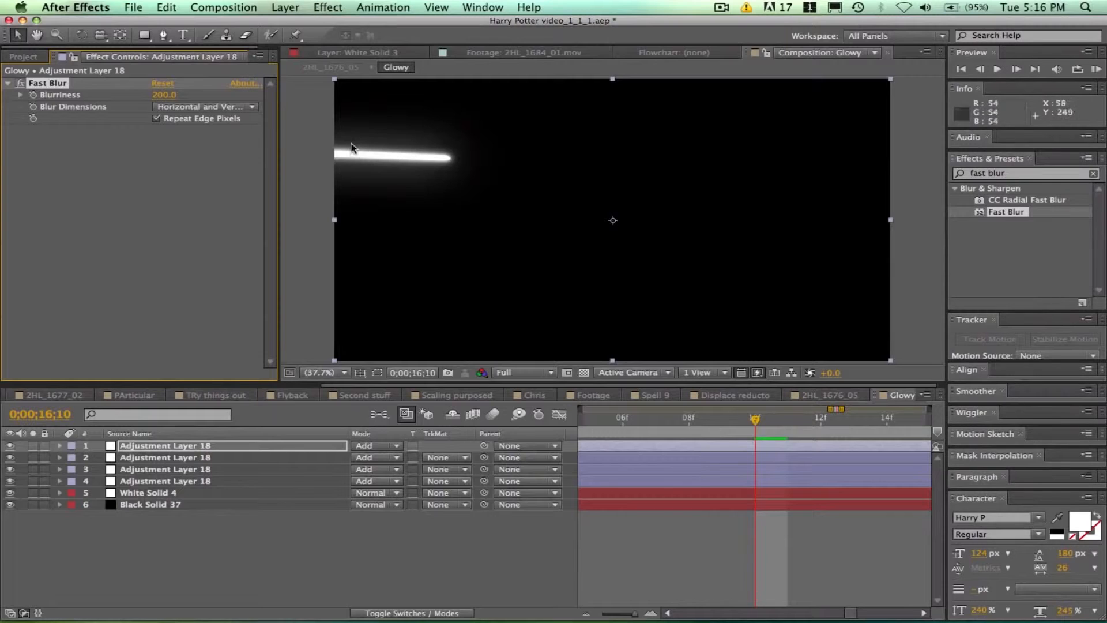
# - In the 2HL_1676_05 composition, set the Glowy layer's blending mode to Add and check the beam at 0;00;16;09
pyautogui.click(830, 396)
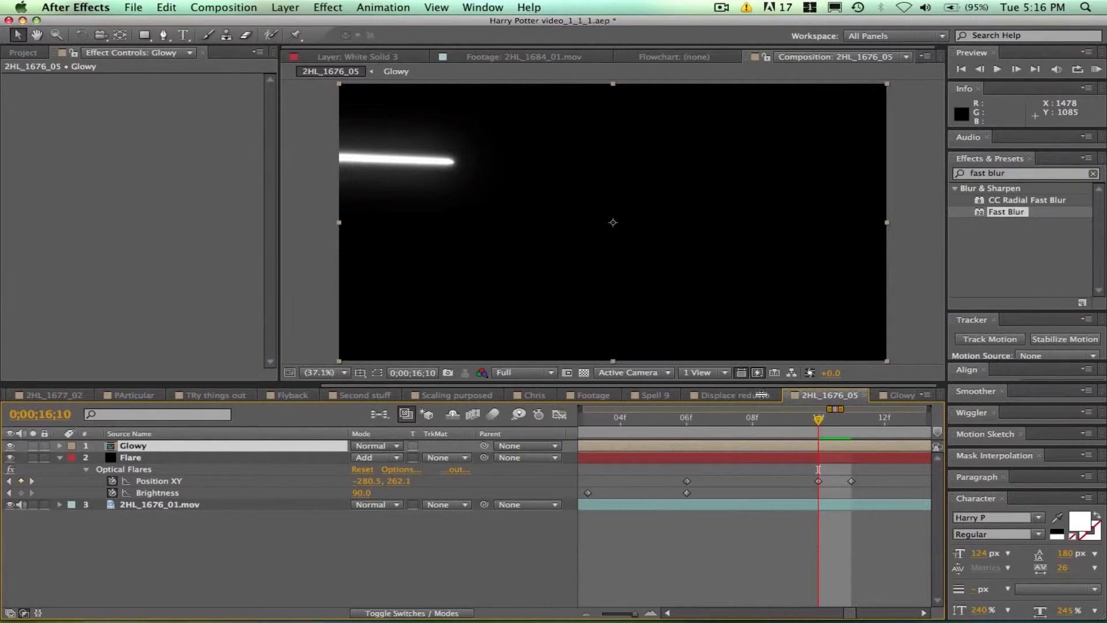
pyautogui.click(394, 447)
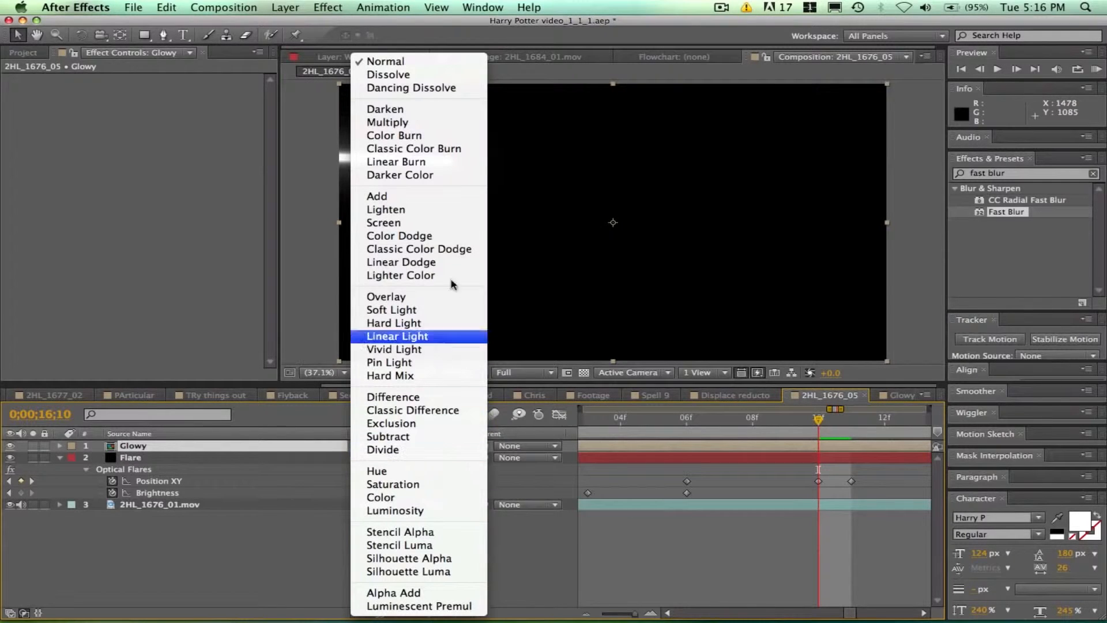
pyautogui.click(463, 198)
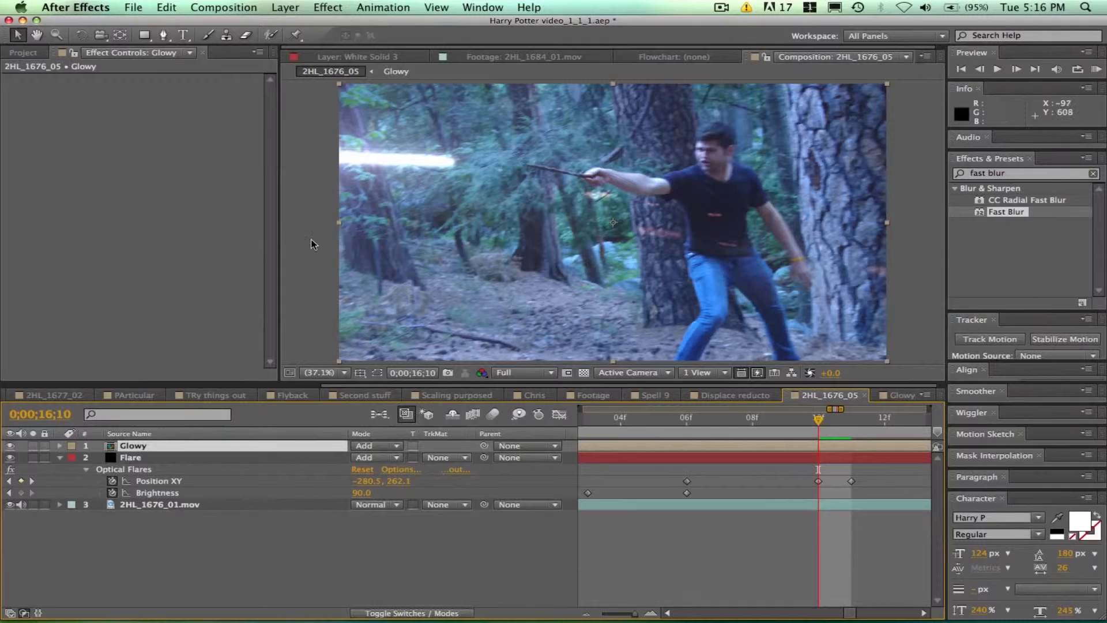
pyautogui.moveTo(812, 422); pyautogui.dragTo(781, 420)
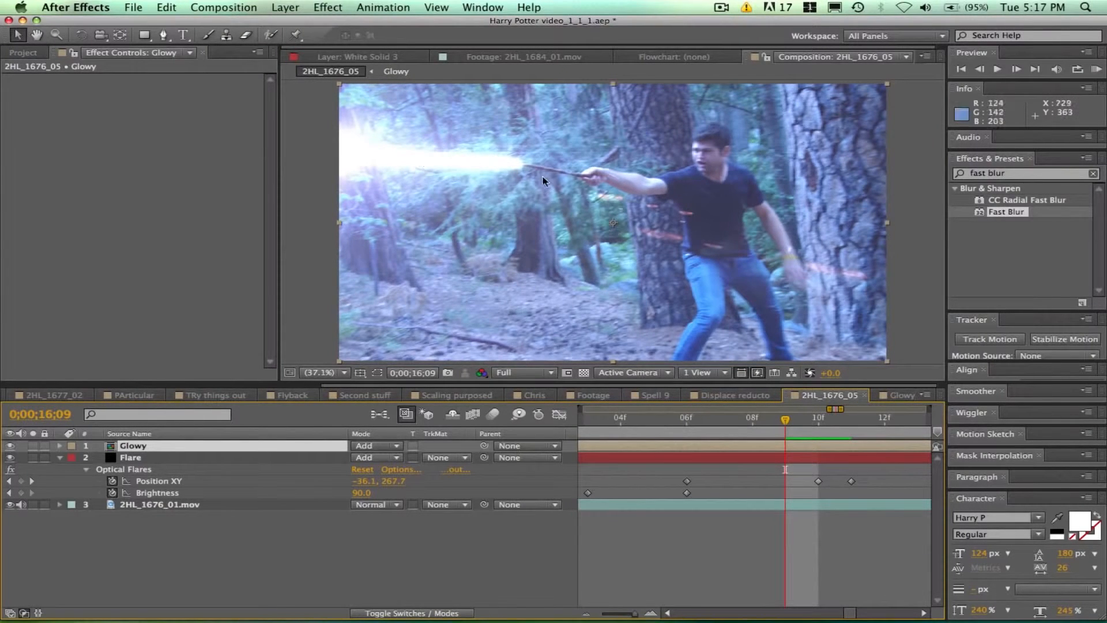
pyautogui.moveTo(794, 410)
pyautogui.mouseDown()
pyautogui.moveTo(852, 411)
pyautogui.moveTo(681, 429)
pyautogui.moveTo(784, 423)
pyautogui.mouseUp()
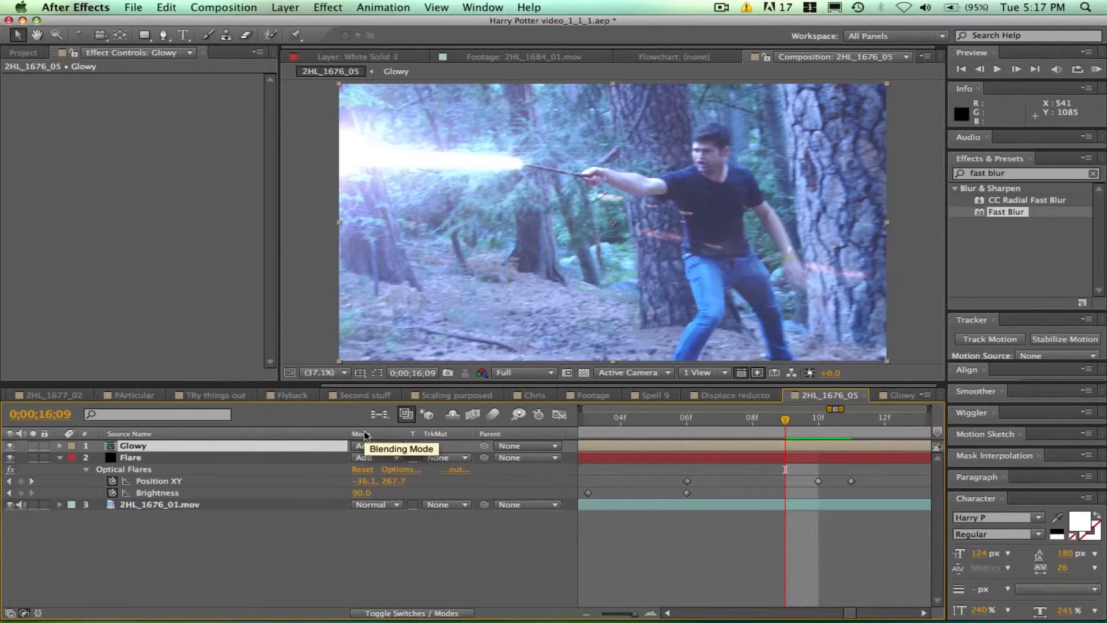
pyautogui.click(282, 562)
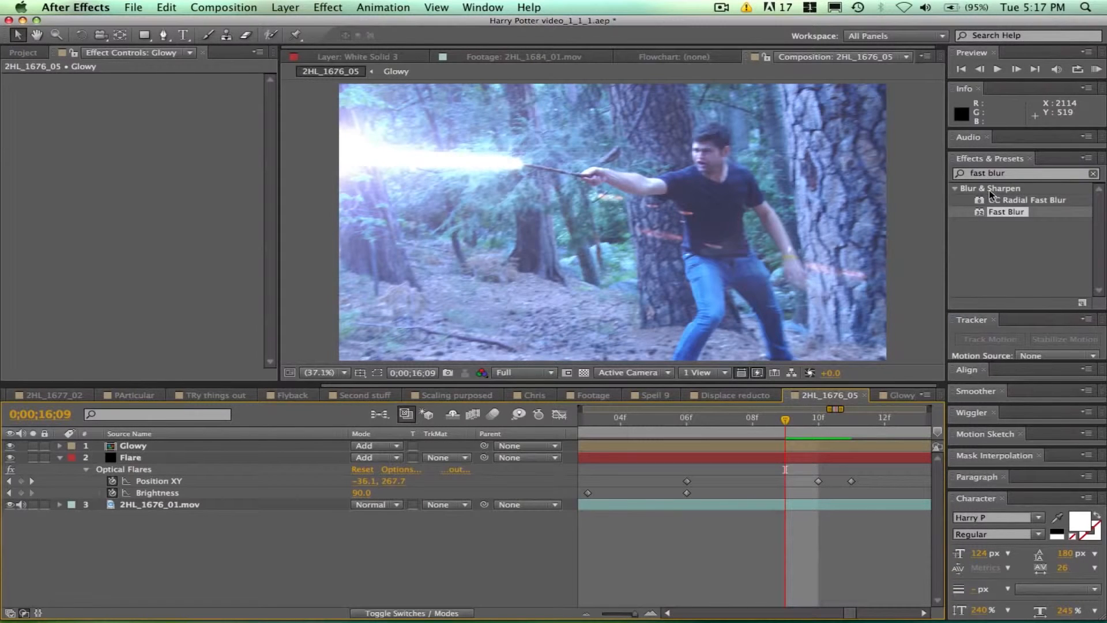
# - Find the CC Vector Blur effect and apply it to the Glowy layer
pyautogui.click(1028, 172)
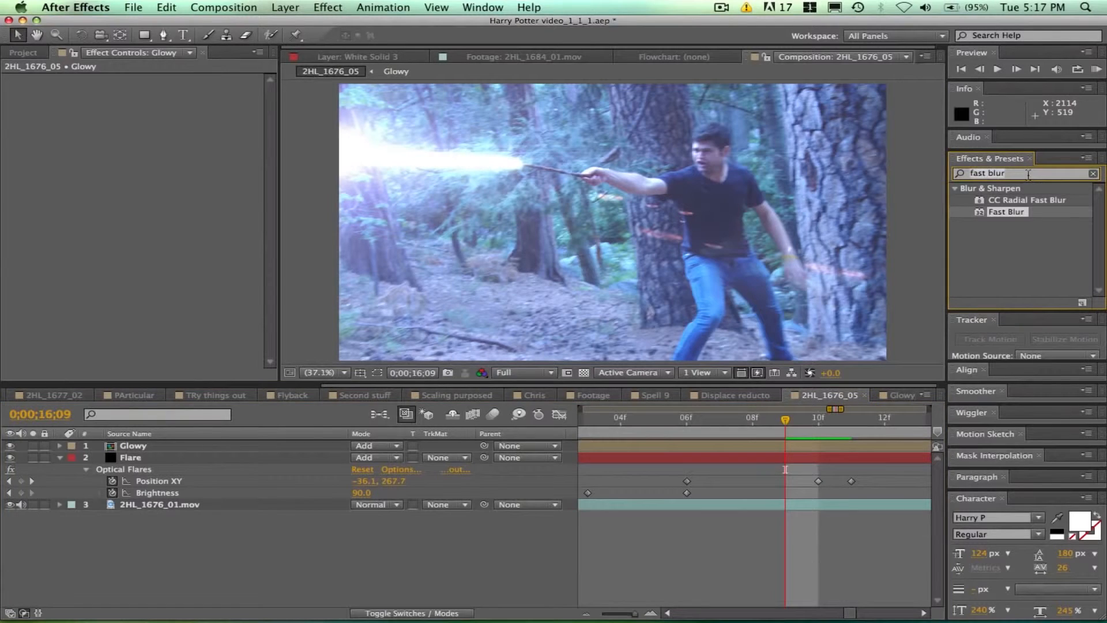
pyautogui.write('vector')
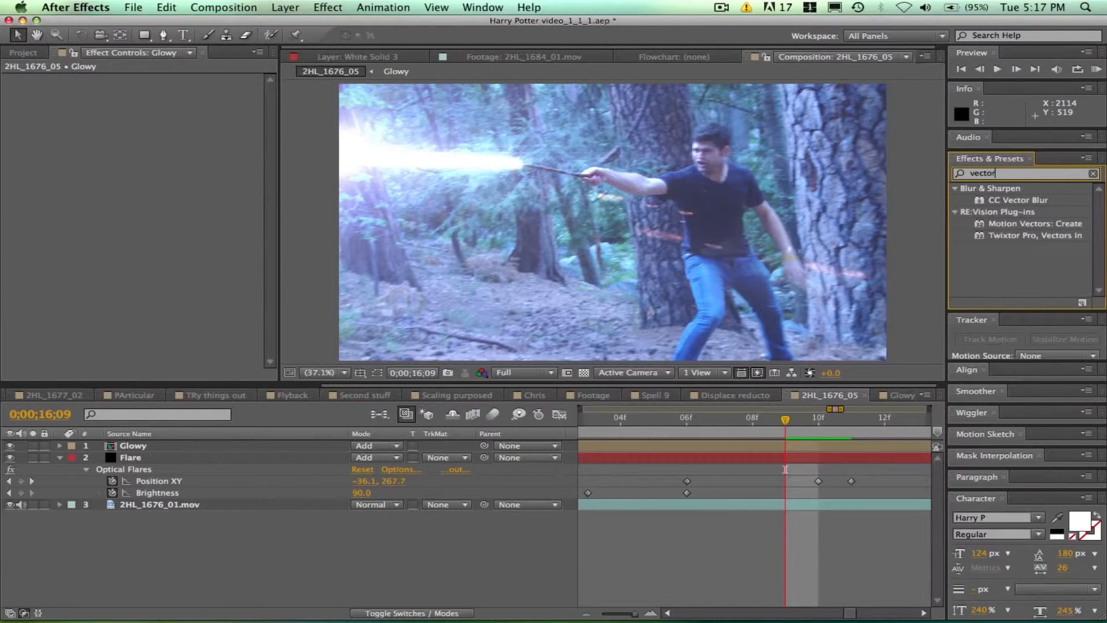
pyautogui.click(1020, 201)
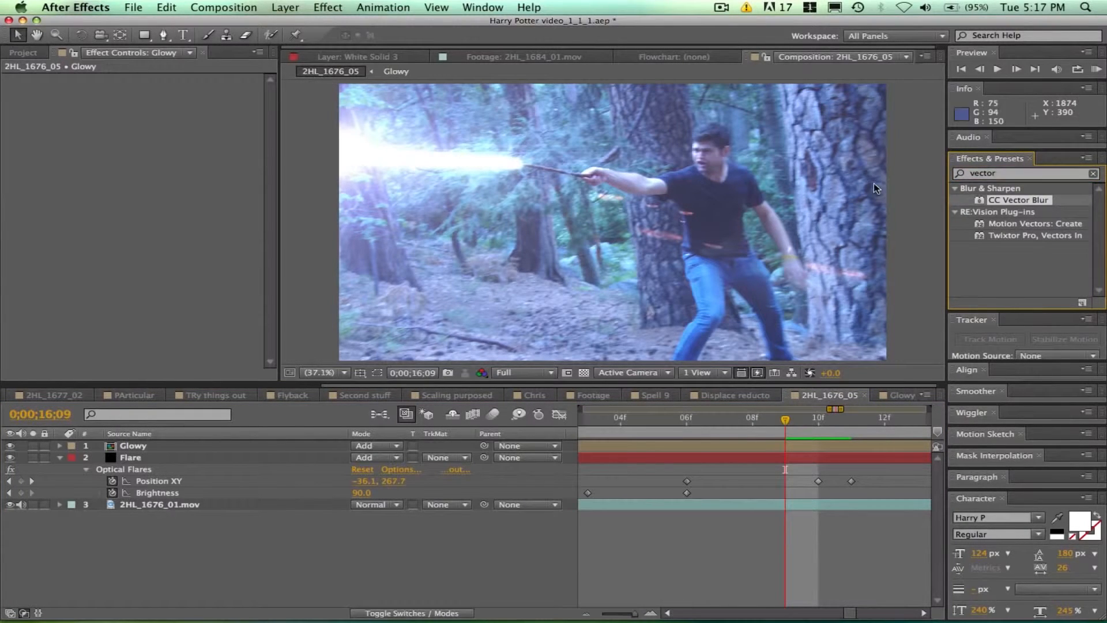
pyautogui.moveTo(1001, 201); pyautogui.dragTo(134, 445)
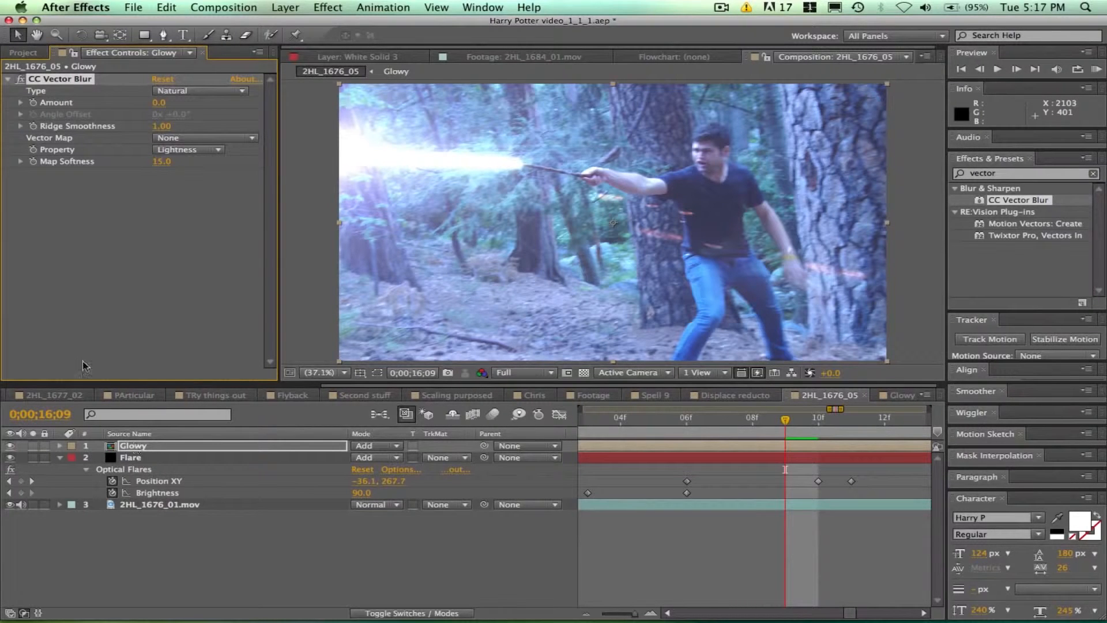
# - Set the CC Vector Blur Amount to 22 and check the beam at 0;00;16;07 and 0;00;16;08
pyautogui.moveTo(179, 99); pyautogui.dragTo(183, 99)
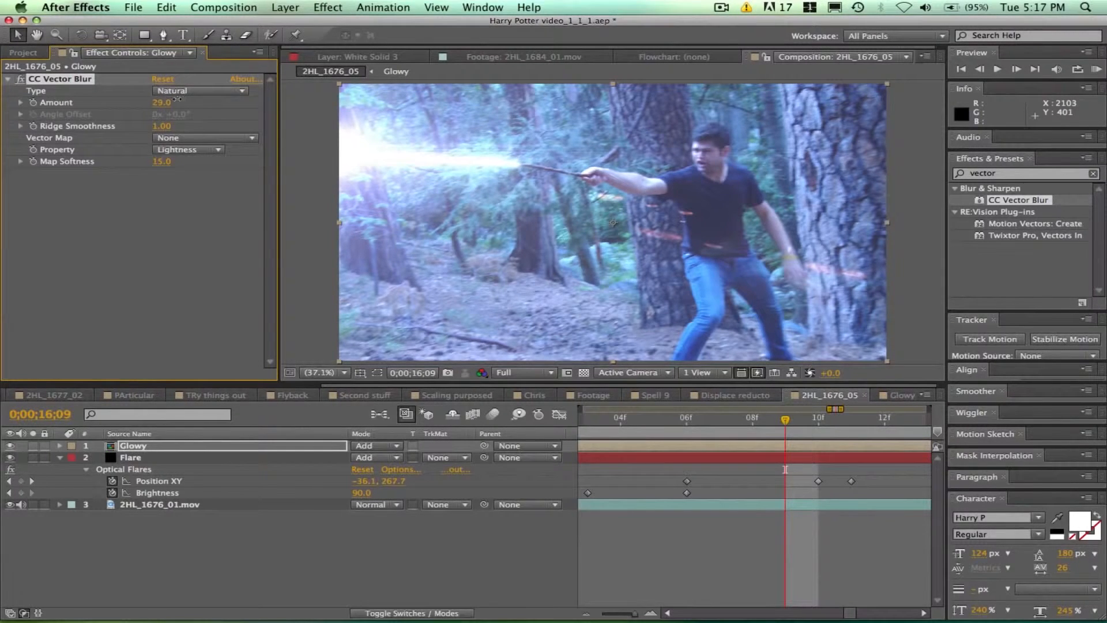
pyautogui.click(318, 235)
pyautogui.click(719, 418)
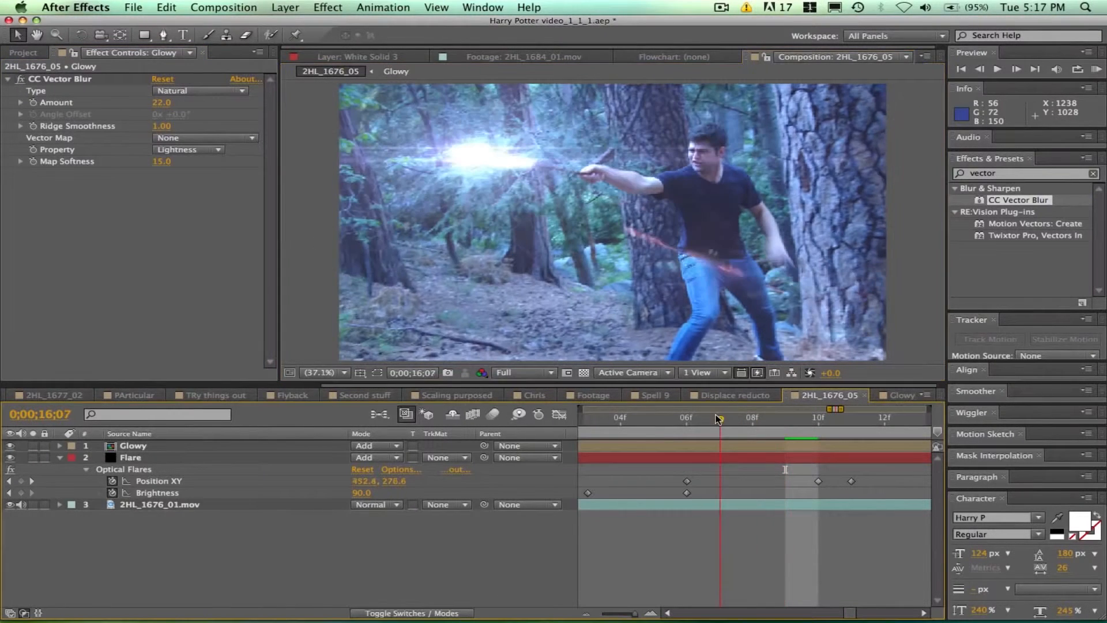
pyautogui.click(752, 418)
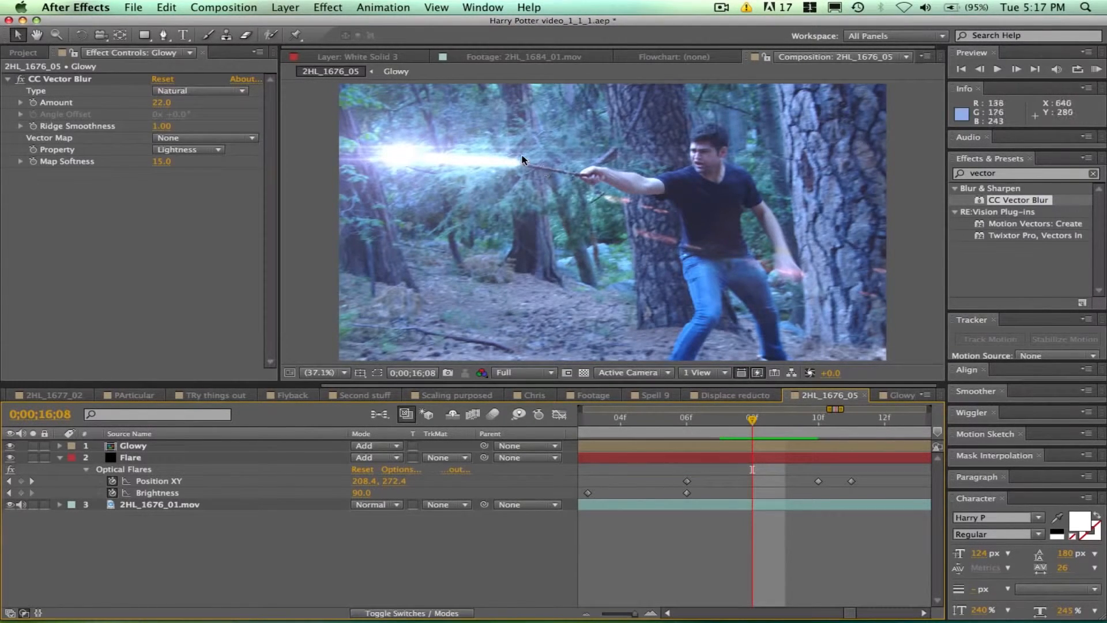
# - Apply Turbulent Displace to the Glowy layer and place it above CC Vector Blur in the effect order
pyautogui.click(1025, 178)
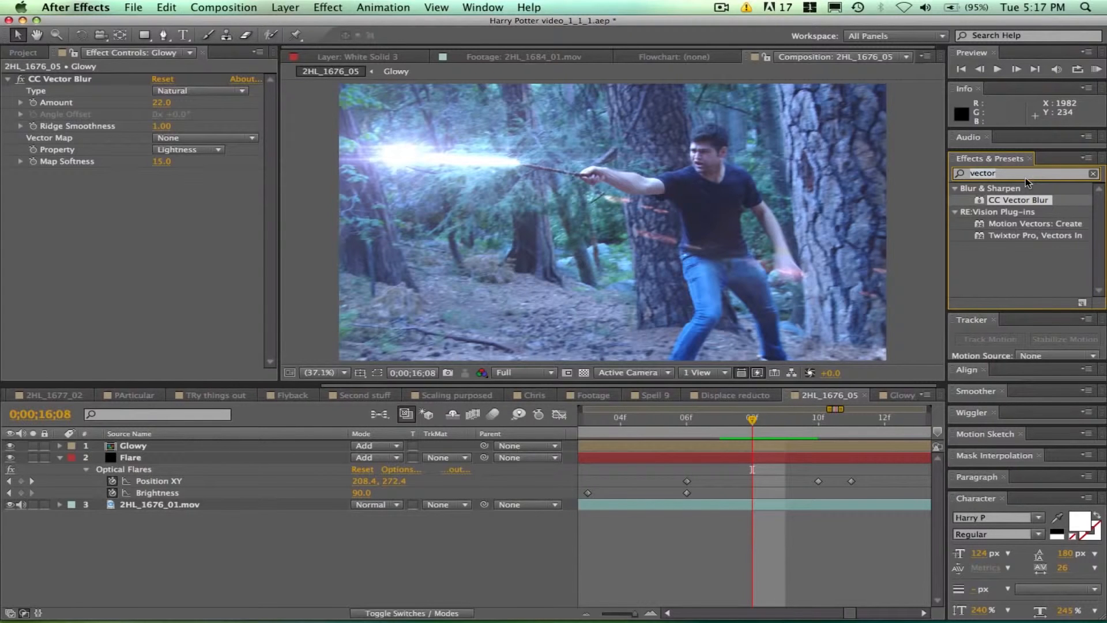
pyautogui.write('turbule')
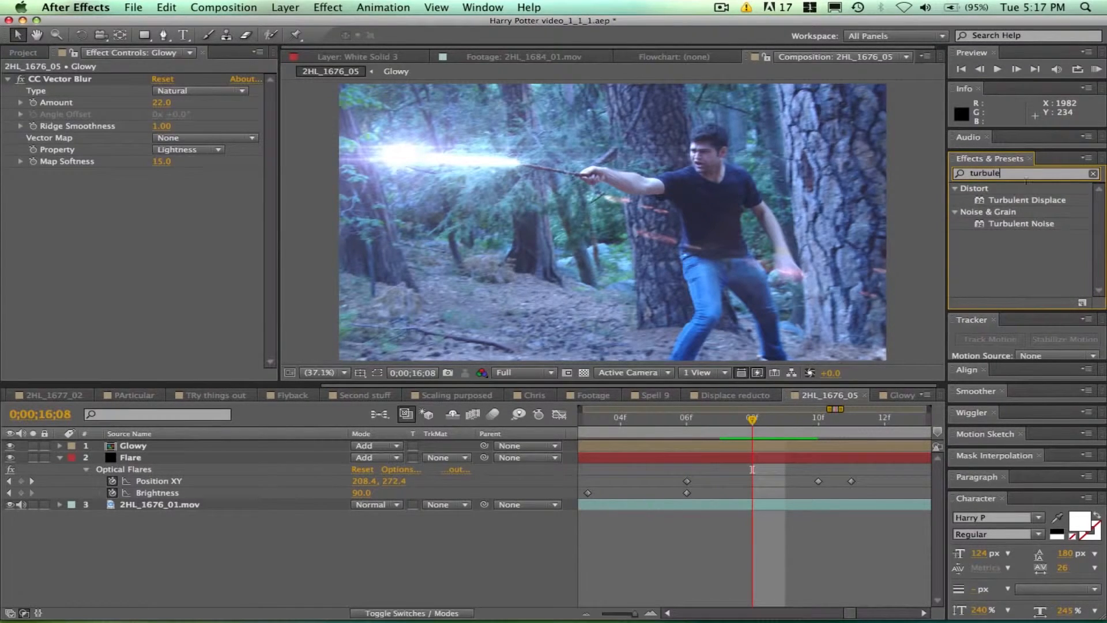
pyautogui.click(1027, 199)
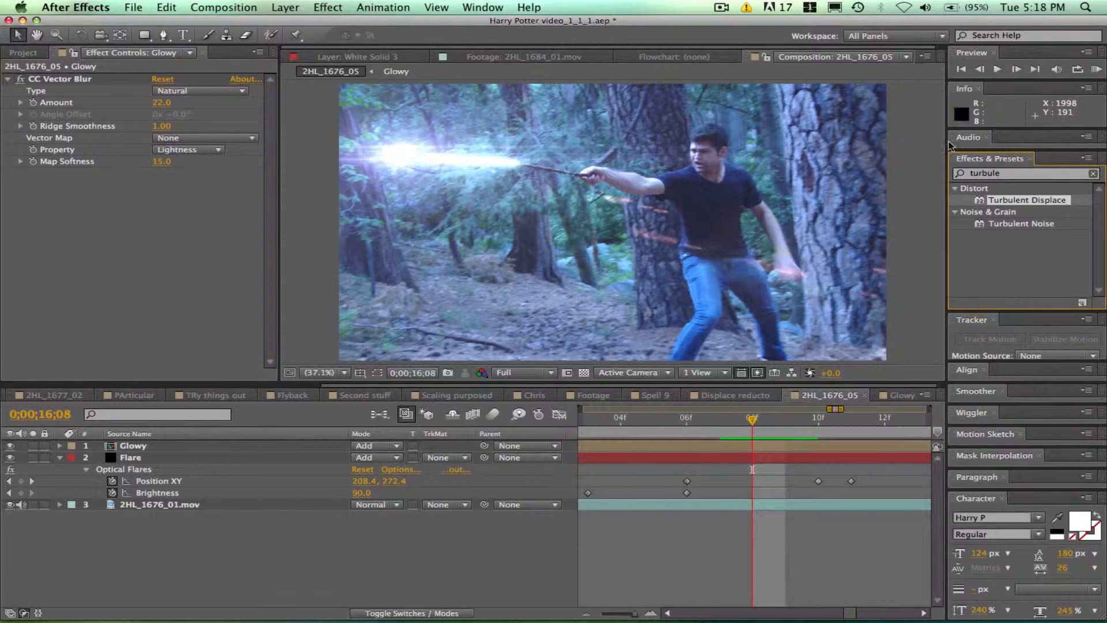
pyautogui.moveTo(1000, 204); pyautogui.dragTo(173, 257)
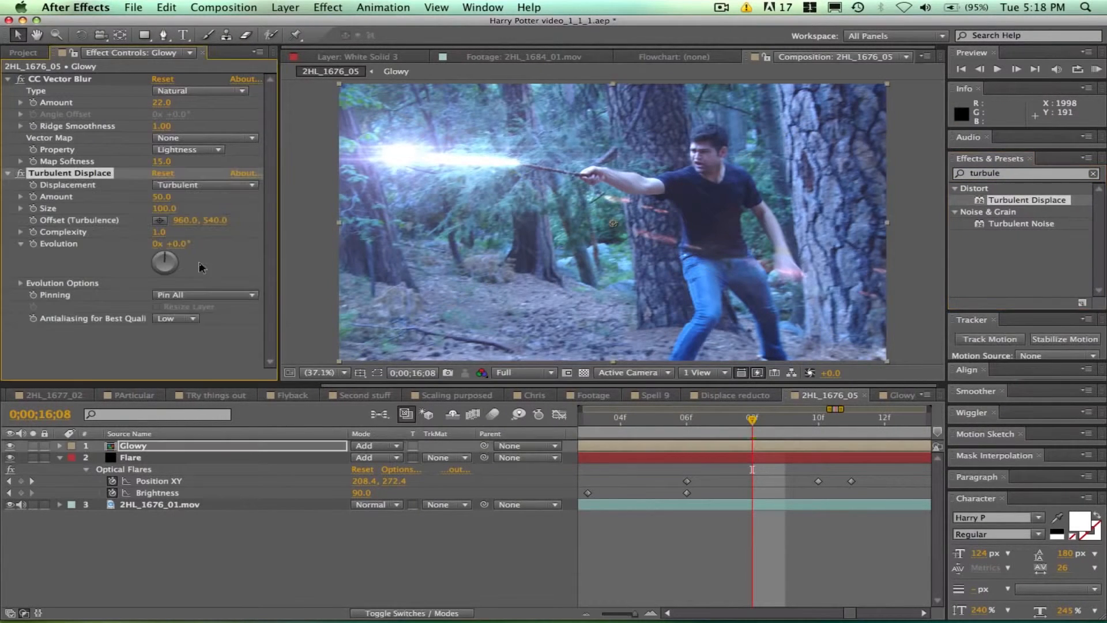
pyautogui.moveTo(76, 85); pyautogui.dragTo(126, 282)
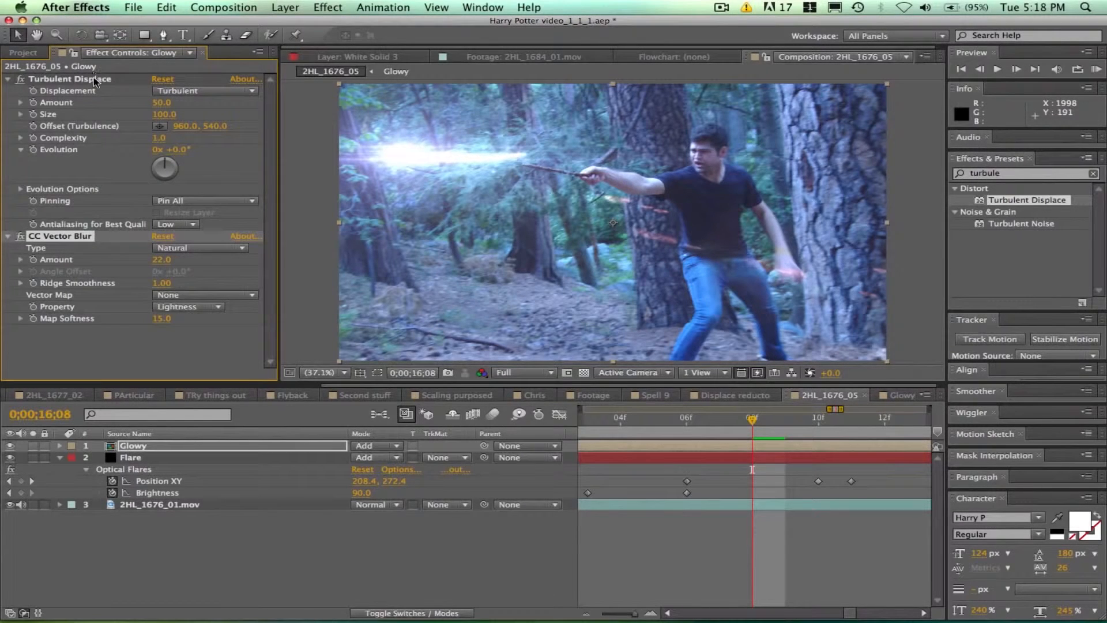
# - Try Turbulent Displace Evolution angles such as 107° and 145°, and undo the Evolution changes
pyautogui.moveTo(165, 174); pyautogui.dragTo(179, 176)
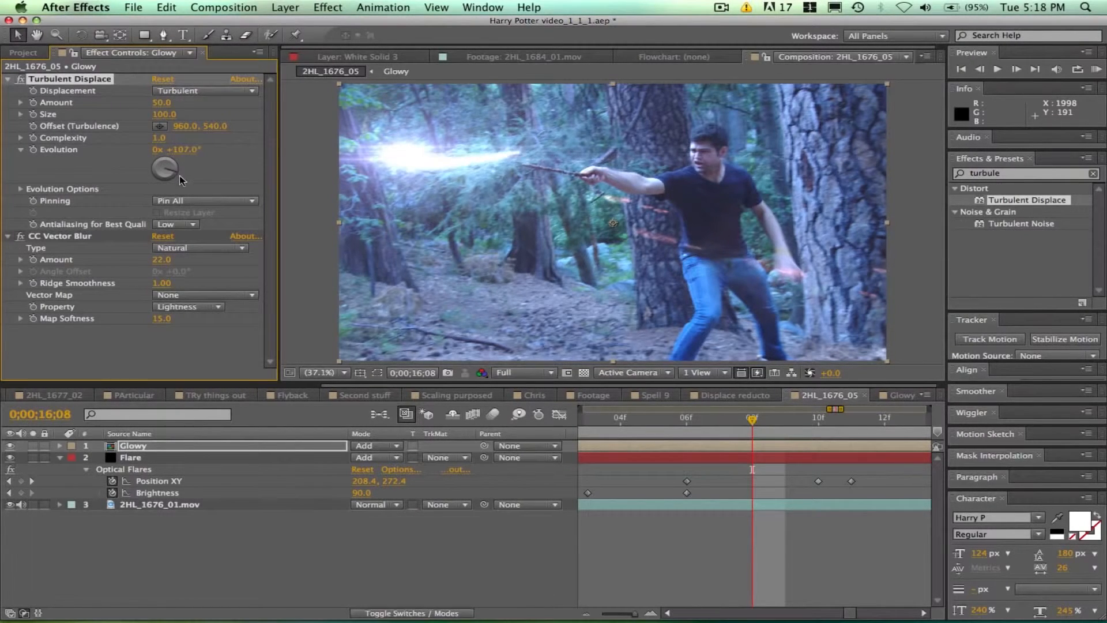
pyautogui.moveTo(165, 216); pyautogui.dragTo(141, 182)
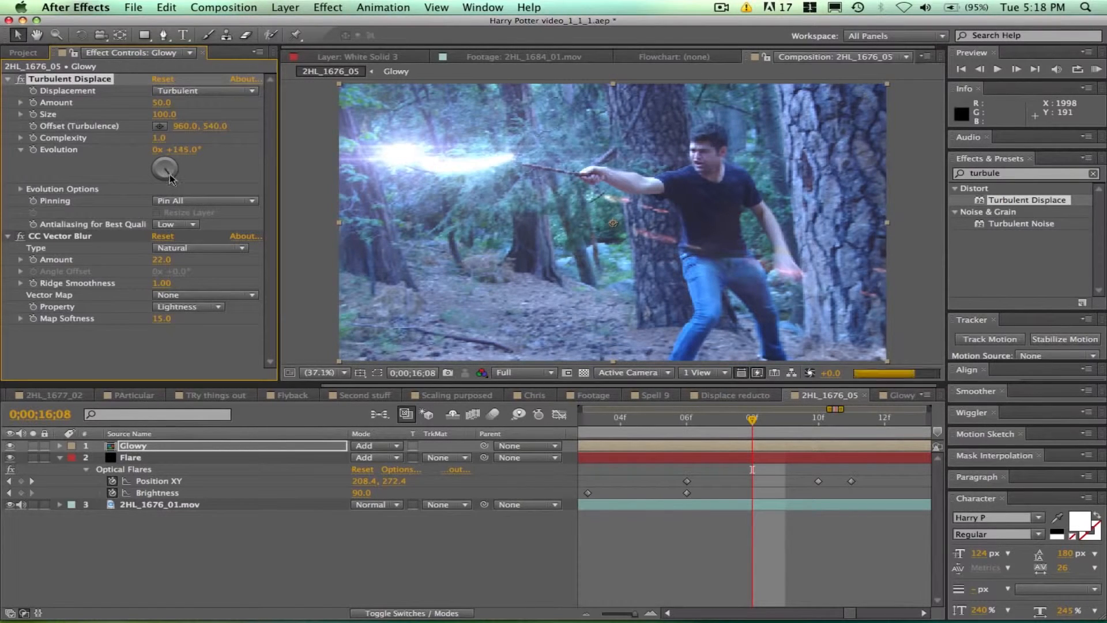
pyautogui.press('super+z')
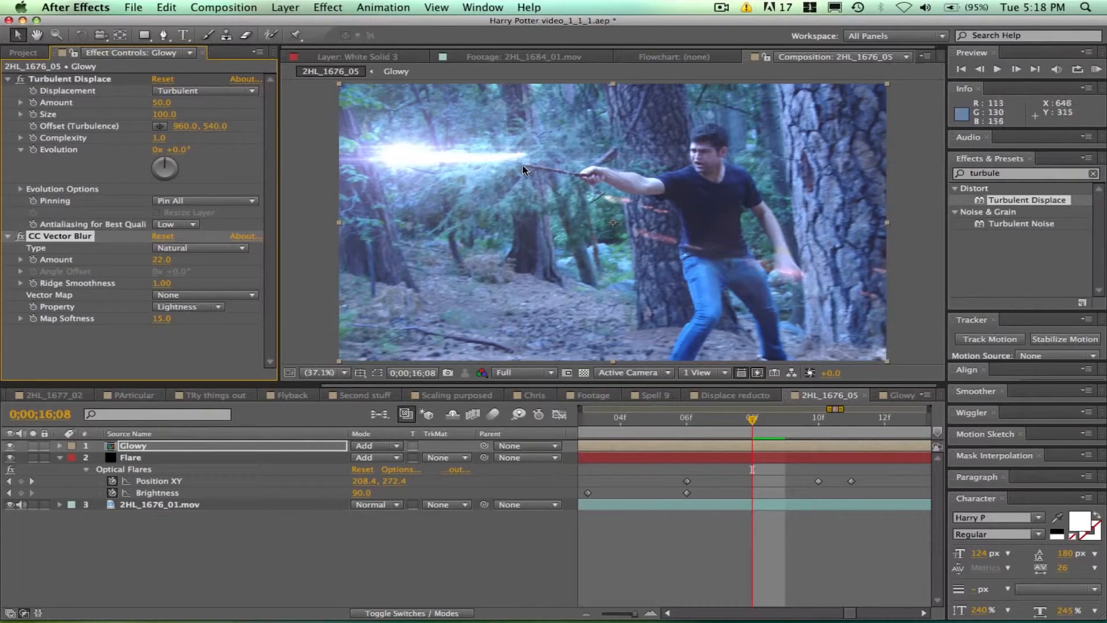
# - Set Turbulent Displace to Amount 25, Size 67 and Complexity 2.2, and check the beam at 0;00;16;07 and 0;00;16;09
pyautogui.moveTo(161, 102); pyautogui.dragTo(122, 98)
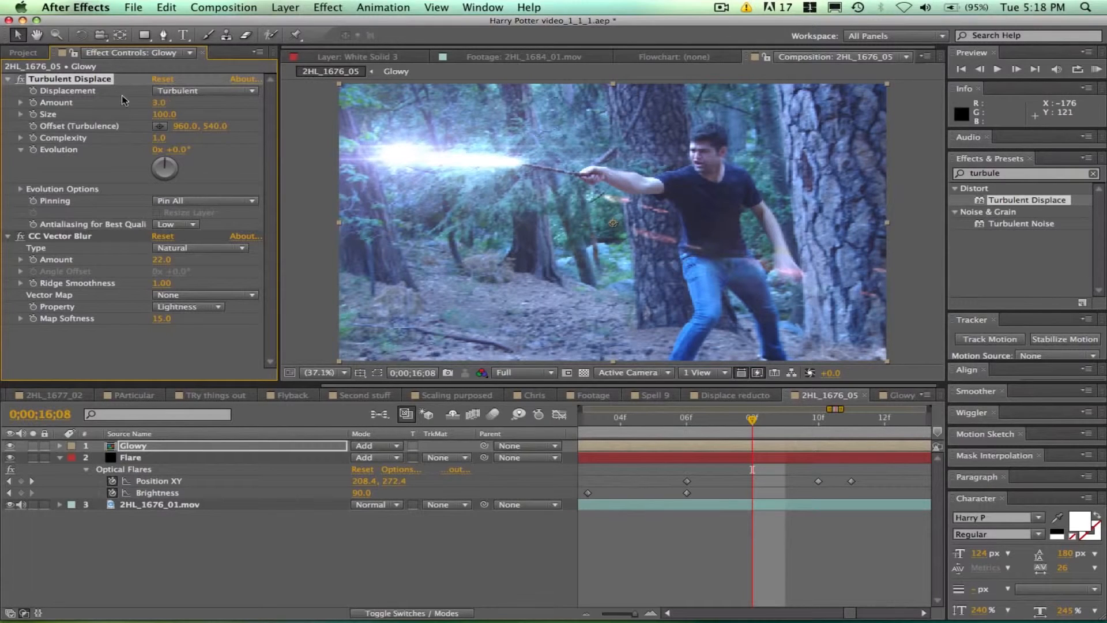
pyautogui.moveTo(237, 112); pyautogui.dragTo(546, 168)
pyautogui.moveTo(426, 169); pyautogui.dragTo(329, 159)
pyautogui.moveTo(269, 143); pyautogui.dragTo(271, 145)
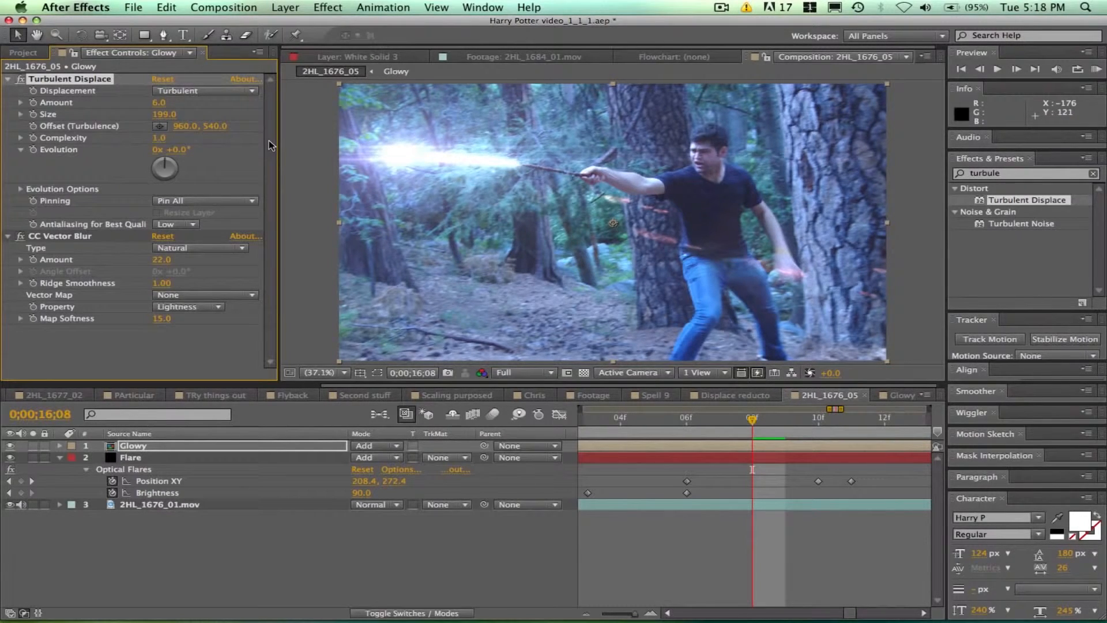
pyautogui.moveTo(191, 138); pyautogui.dragTo(211, 138)
pyautogui.moveTo(167, 140); pyautogui.dragTo(171, 139)
pyautogui.moveTo(157, 102); pyautogui.dragTo(173, 102)
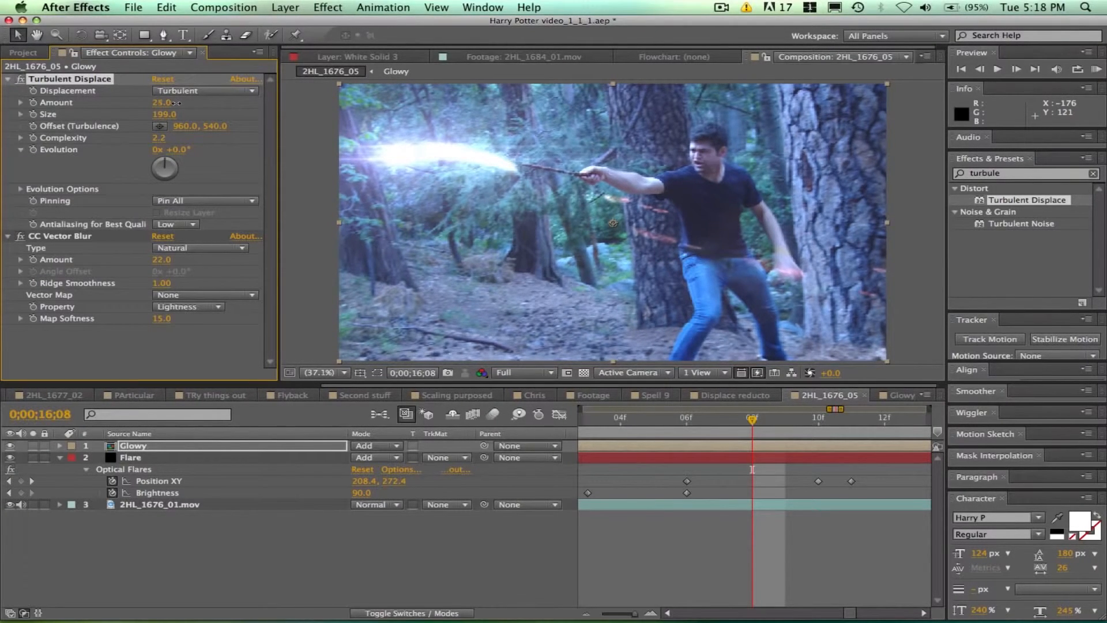
pyautogui.moveTo(163, 119)
pyautogui.mouseDown()
pyautogui.moveTo(123, 110)
pyautogui.moveTo(172, 121)
pyautogui.moveTo(156, 115)
pyautogui.mouseUp()
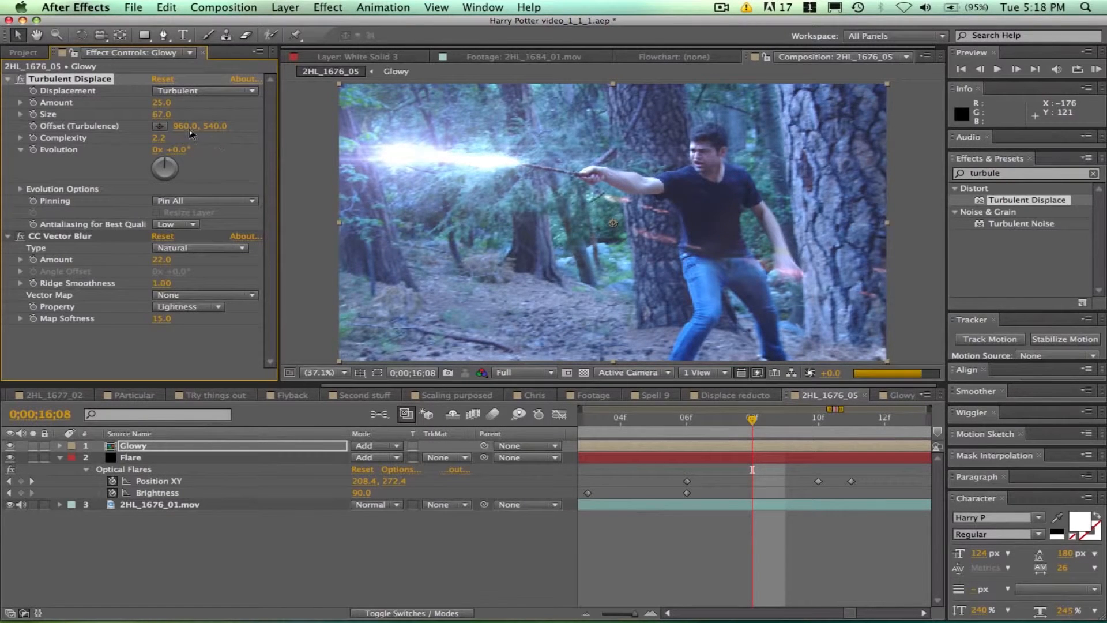
pyautogui.click(704, 427)
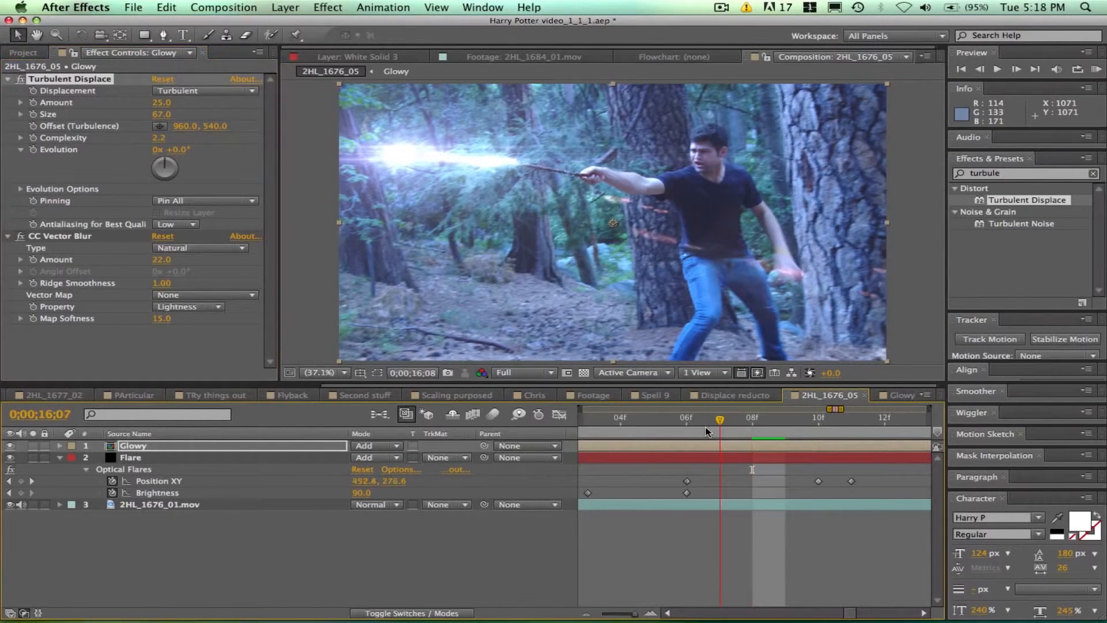
pyautogui.moveTo(735, 424); pyautogui.dragTo(772, 419)
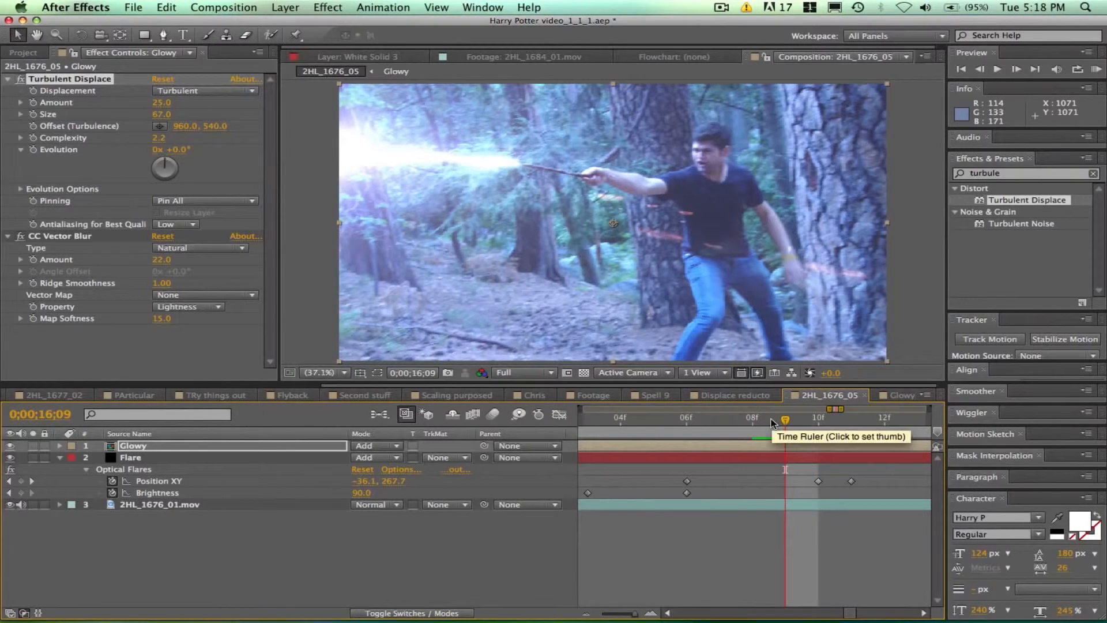
# - In the Glowy composition, move the lower corner points at both ends of White Solid 4's mask slightly inward at 0;00;16;09
pyautogui.click(901, 395)
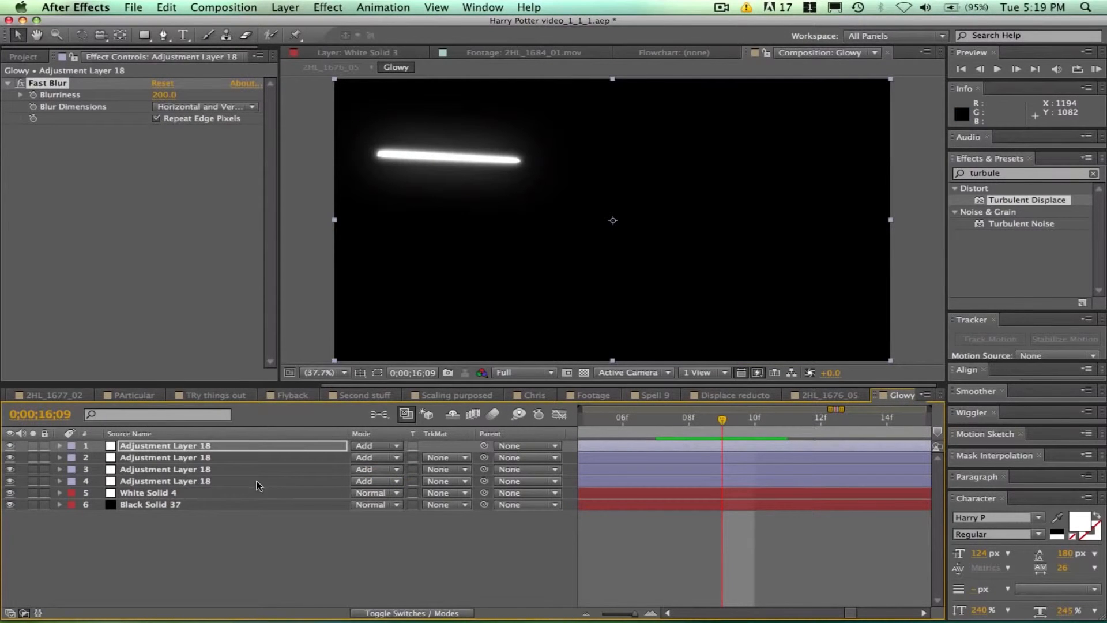
pyautogui.click(239, 504)
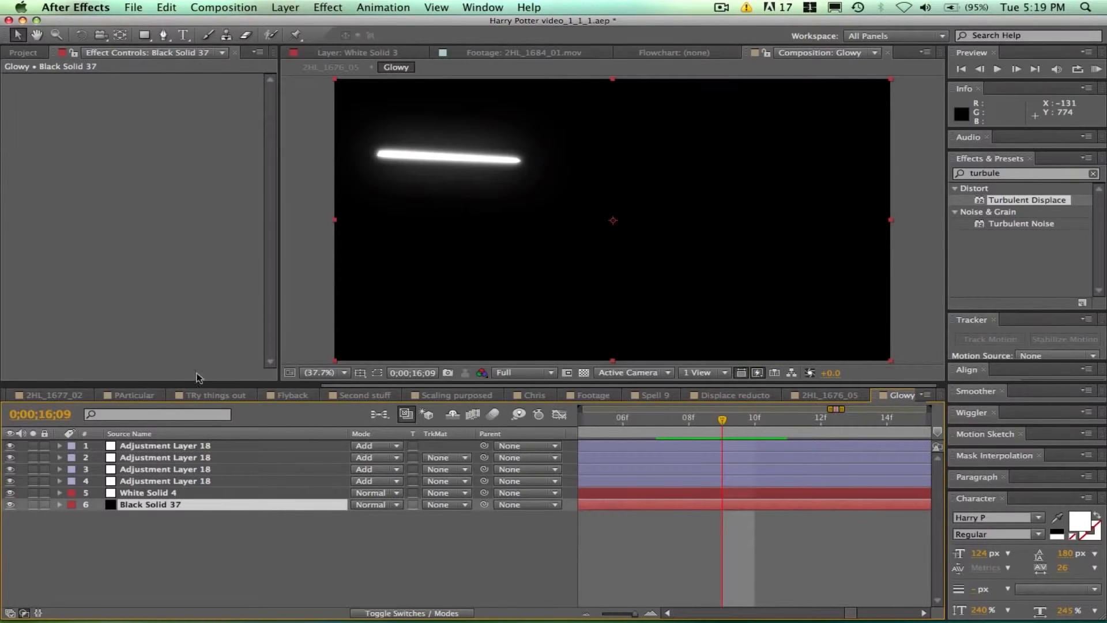
pyautogui.click(163, 493)
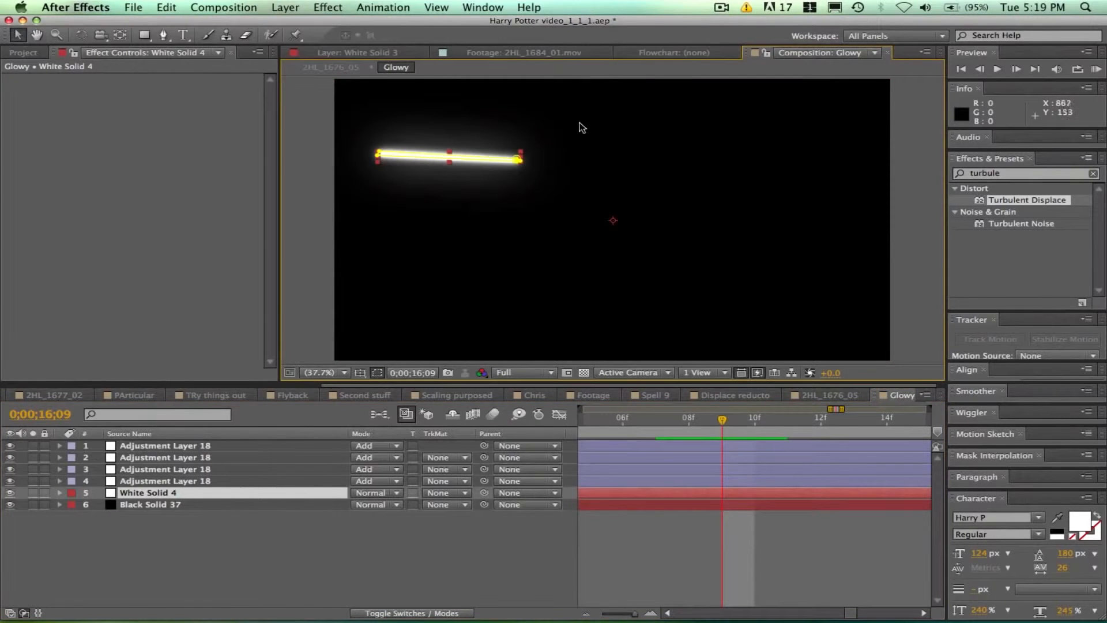
pyautogui.press('/')
pyautogui.press('space')
pyautogui.moveTo(393, 141)
pyautogui.mouseDown()
pyautogui.moveTo(875, 235)
pyautogui.moveTo(892, 249)
pyautogui.mouseUp()
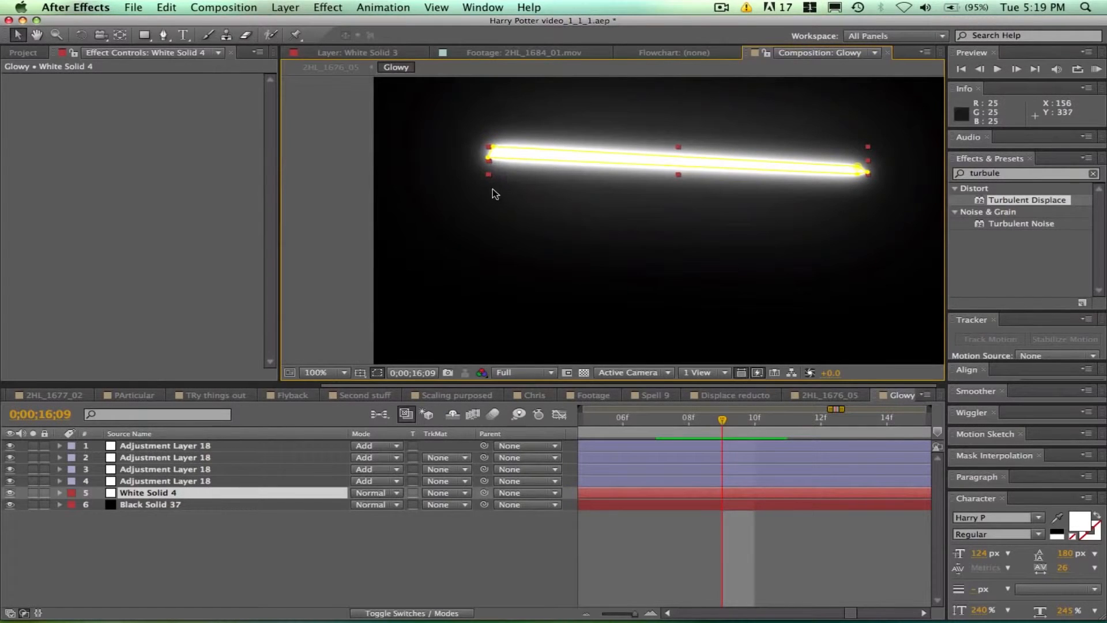
pyautogui.click(490, 171)
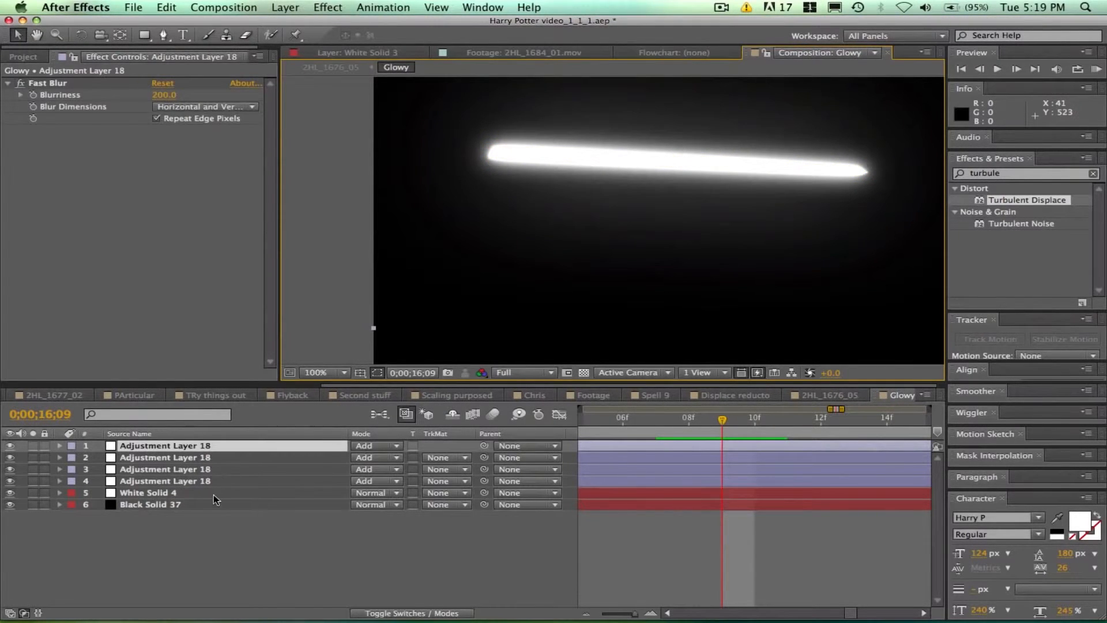
pyautogui.click(213, 493)
pyautogui.click(493, 155)
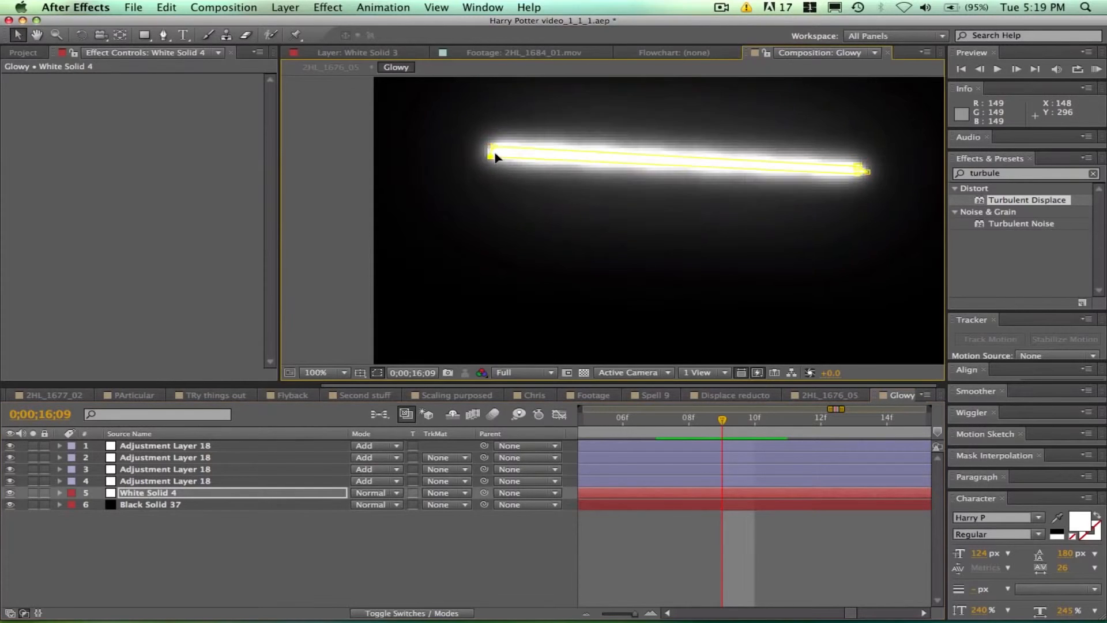
pyautogui.moveTo(491, 155); pyautogui.dragTo(494, 152)
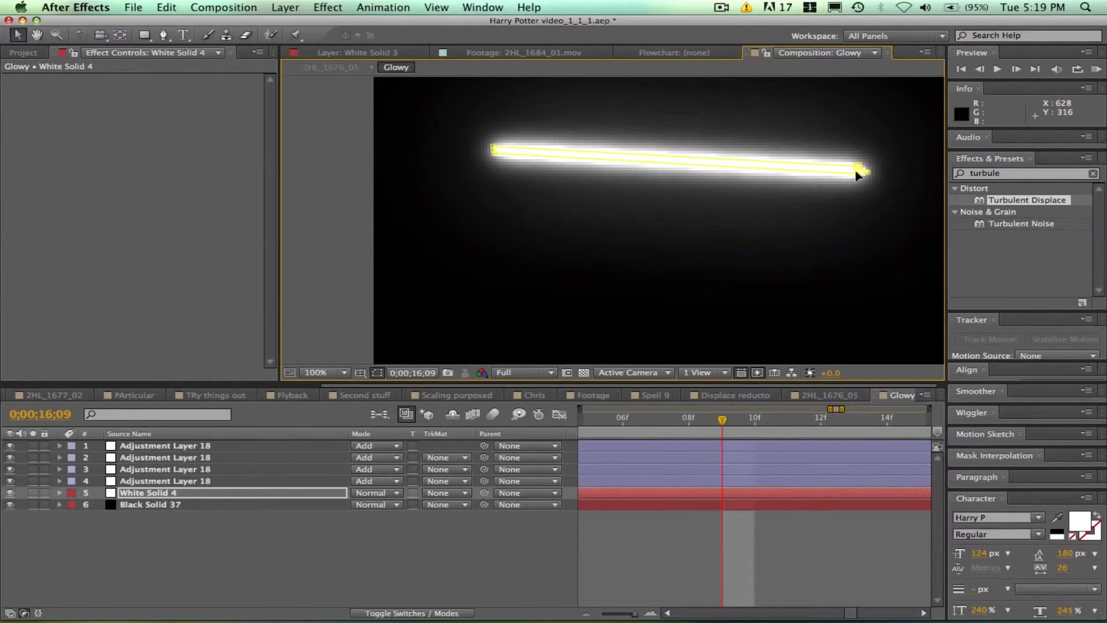
pyautogui.moveTo(857, 171); pyautogui.dragTo(856, 170)
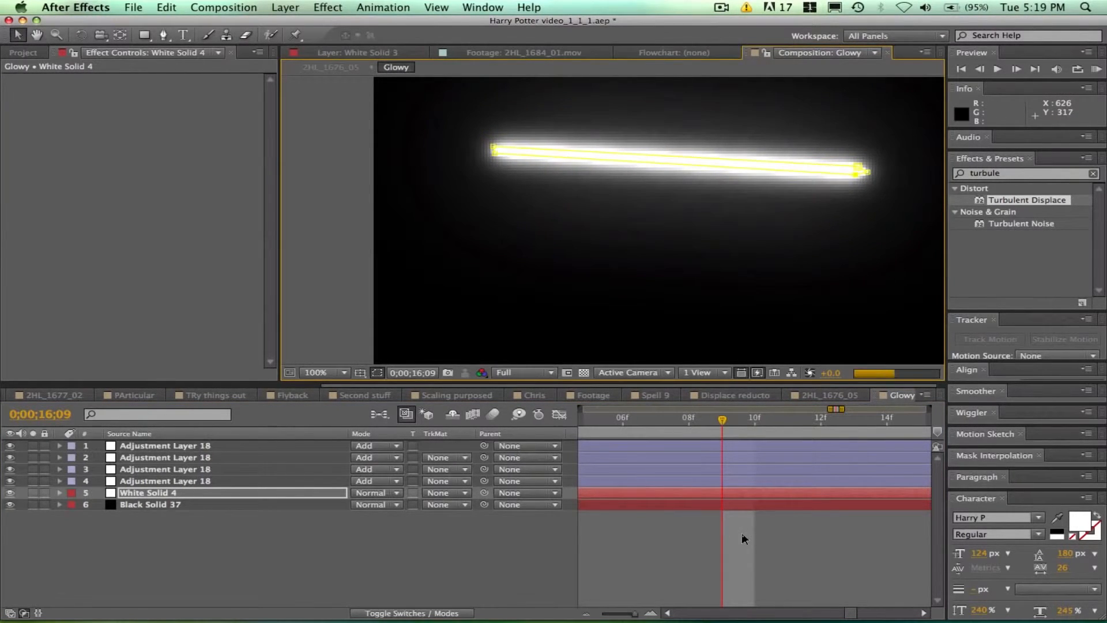
# - Reveal White Solid 4's Mask Path, adjust the mask at 0;00;16;08 and 0;00;16;07, and check the beam in 2HL_1676_05 at 0;00;16;08
pyautogui.press('m')
pyautogui.moveTo(722, 423); pyautogui.dragTo(686, 419)
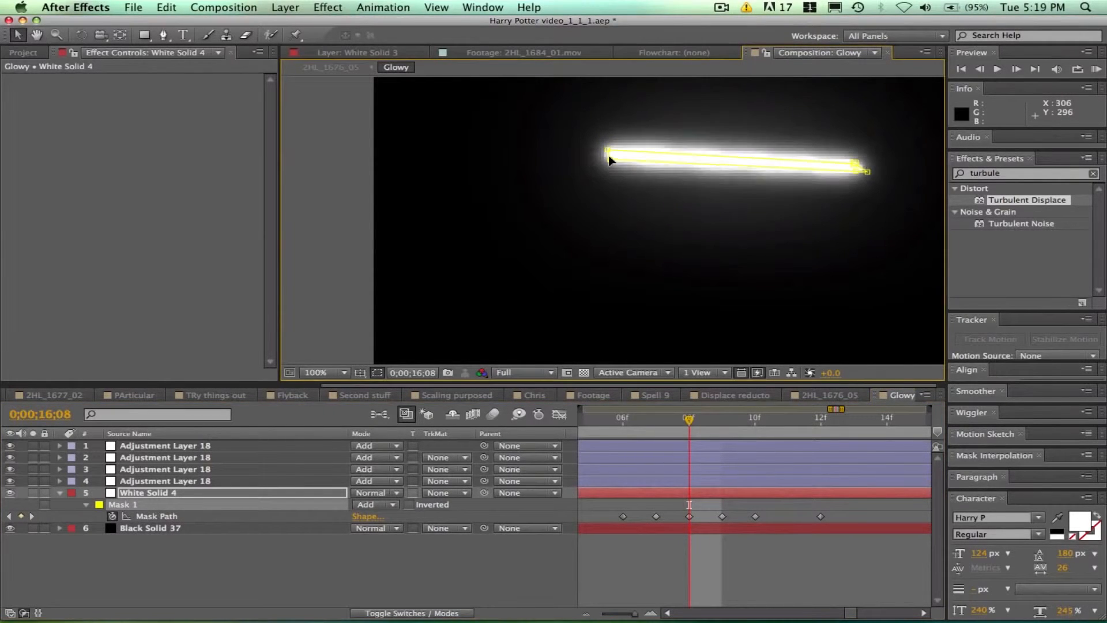
pyautogui.click(655, 420)
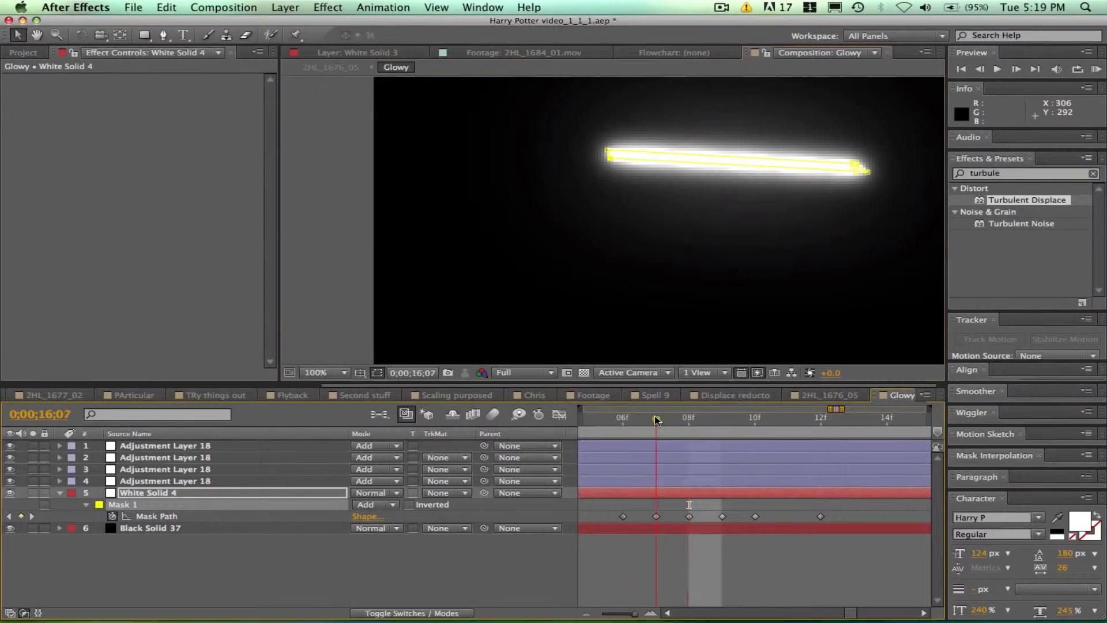
pyautogui.click(778, 165)
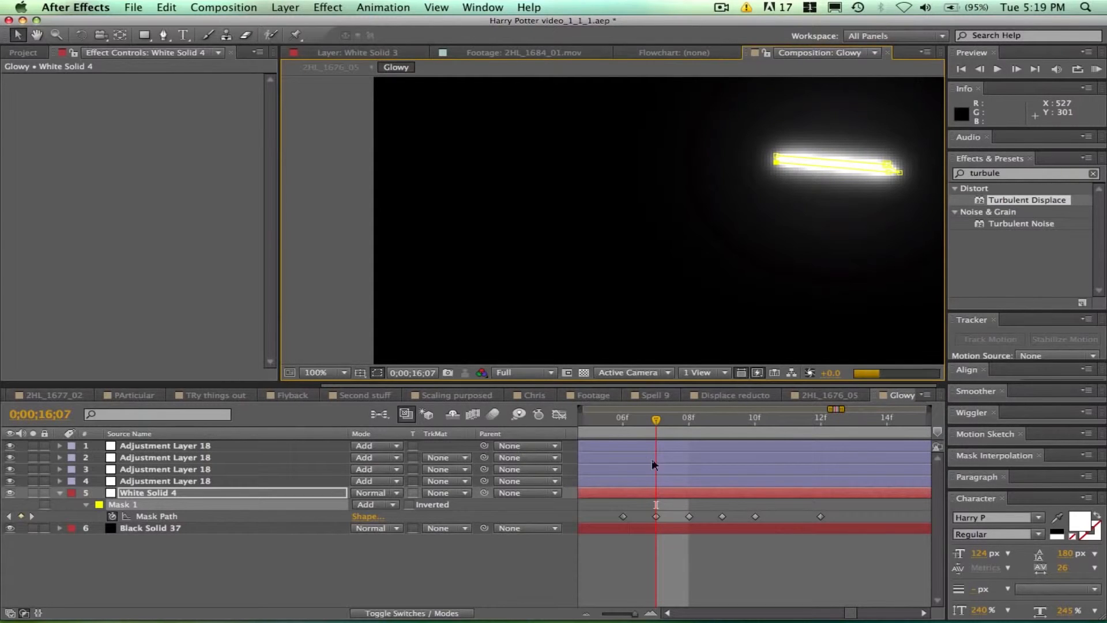
pyautogui.click(843, 395)
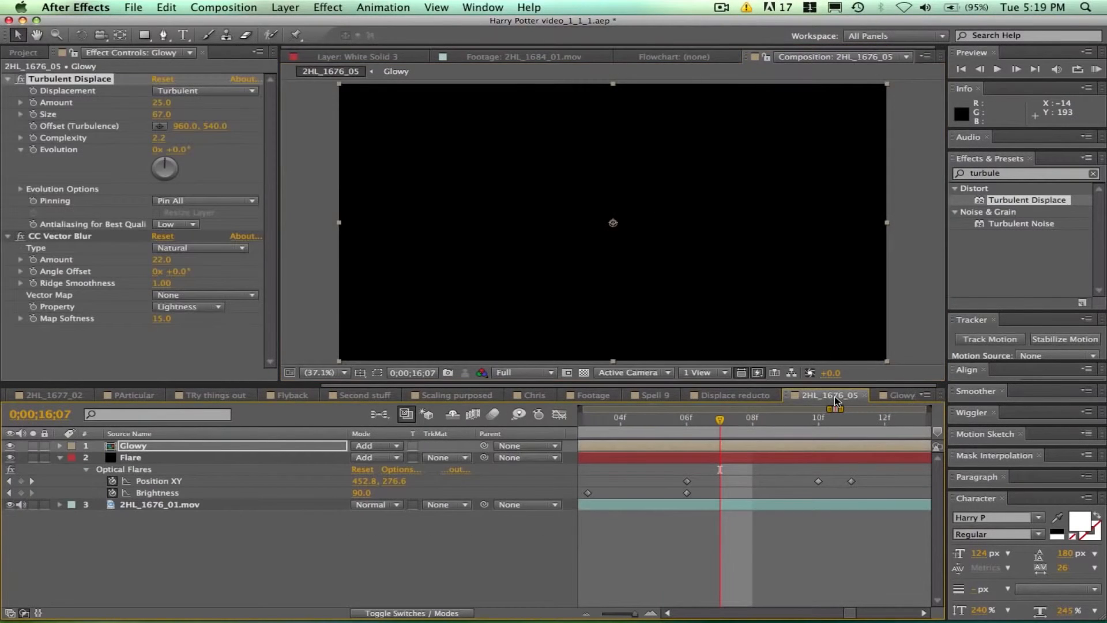
pyautogui.click(751, 421)
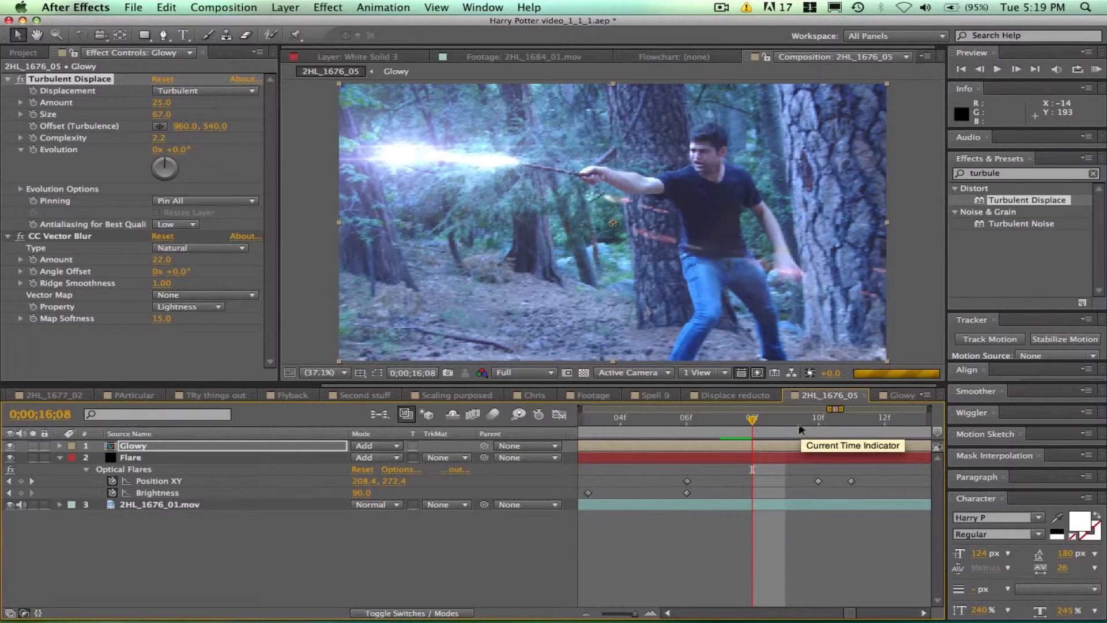
# - Try a Turbulent Displace Amount of 40 on the Glowy layer and undo it
pyautogui.moveTo(164, 108); pyautogui.dragTo(174, 102)
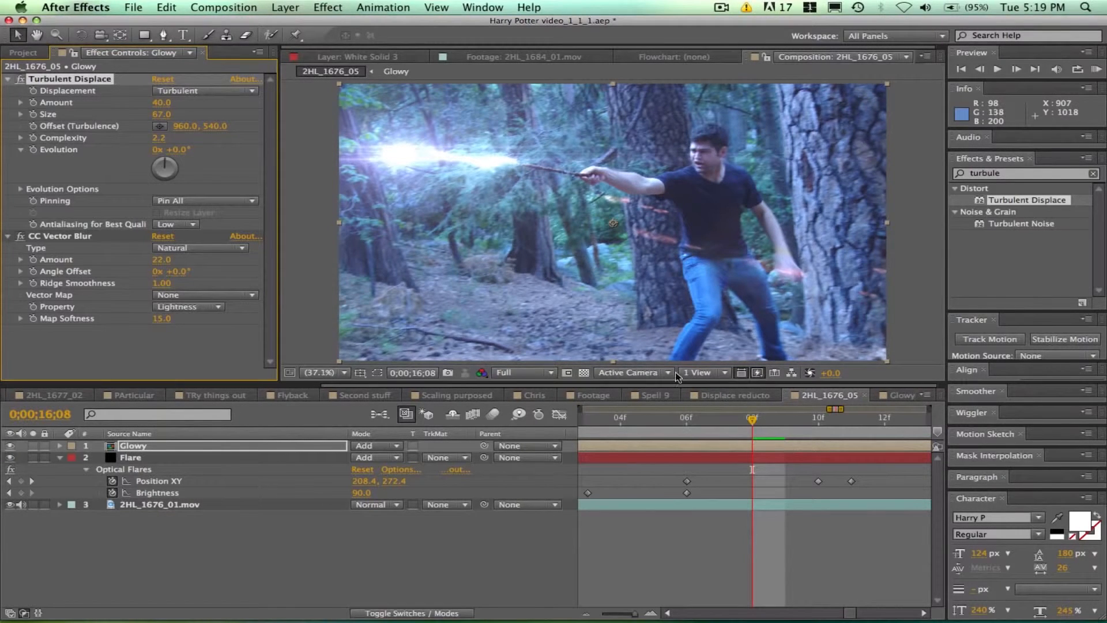
pyautogui.press('super+z')
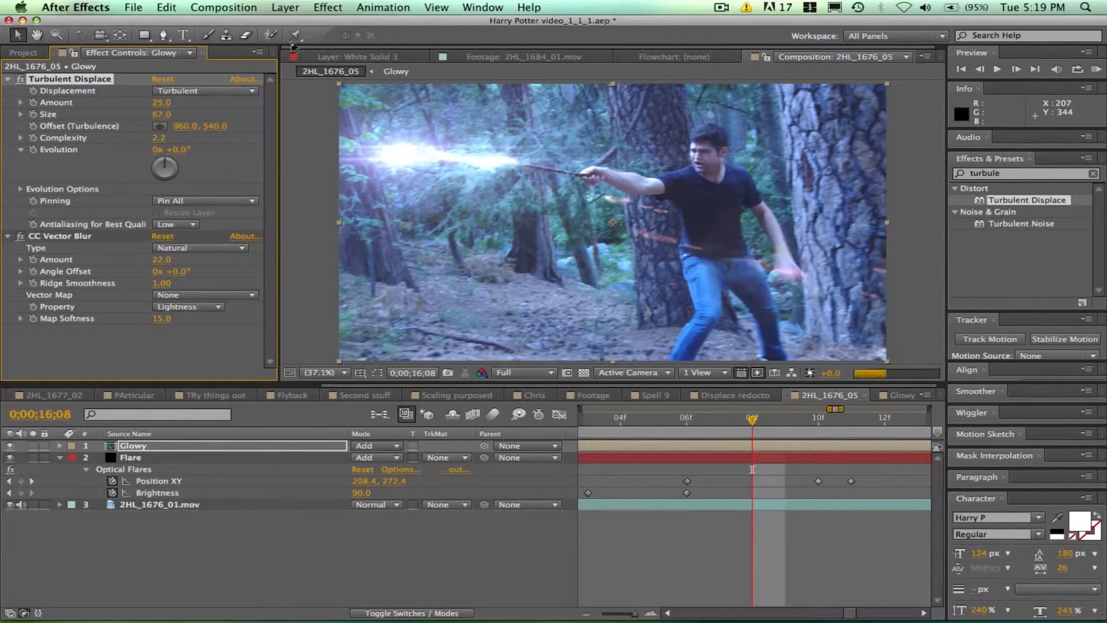
# - Set the Turbulent Displace Size to 44 and check the beam at 0;00;16;09 and 0;00;16;07
pyautogui.moveTo(194, 114); pyautogui.dragTo(139, 115)
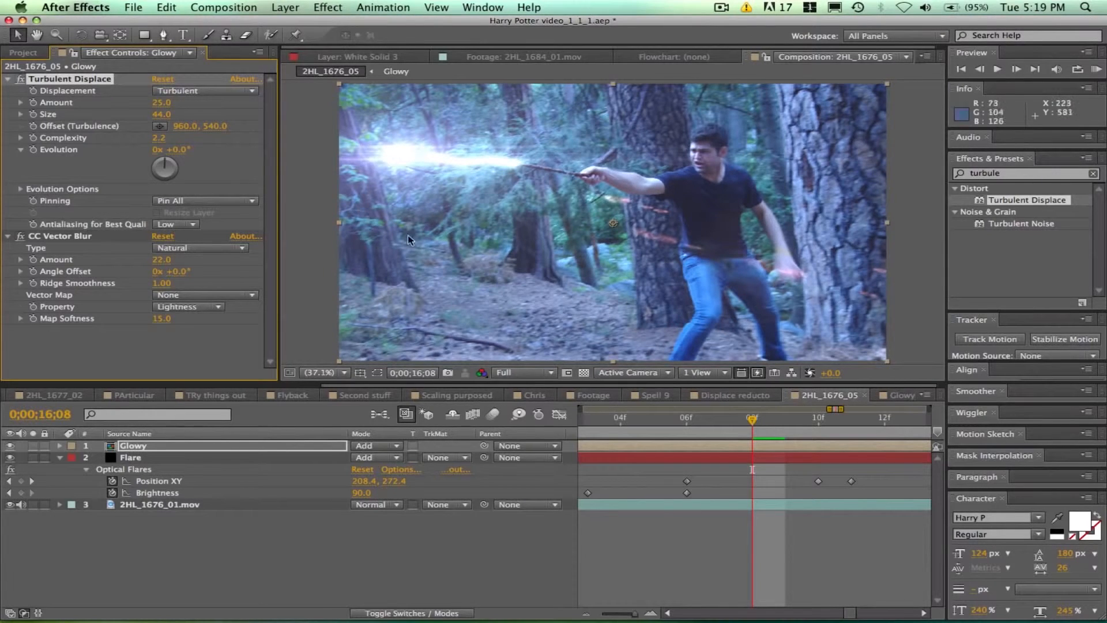
pyautogui.click(790, 421)
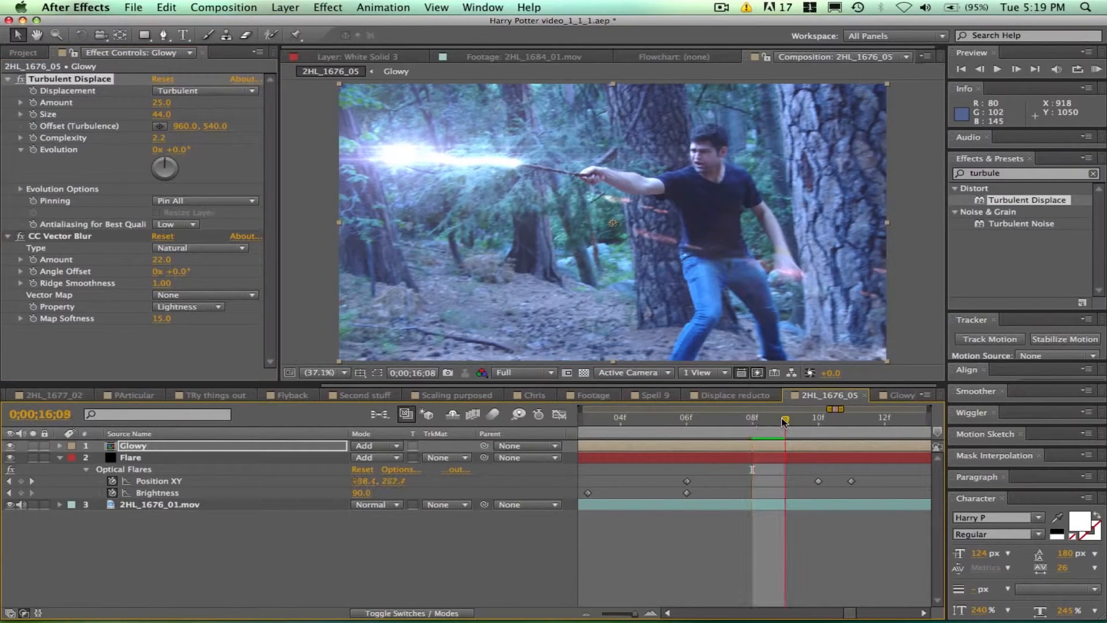
pyautogui.moveTo(792, 422); pyautogui.dragTo(799, 361)
pyautogui.click(716, 421)
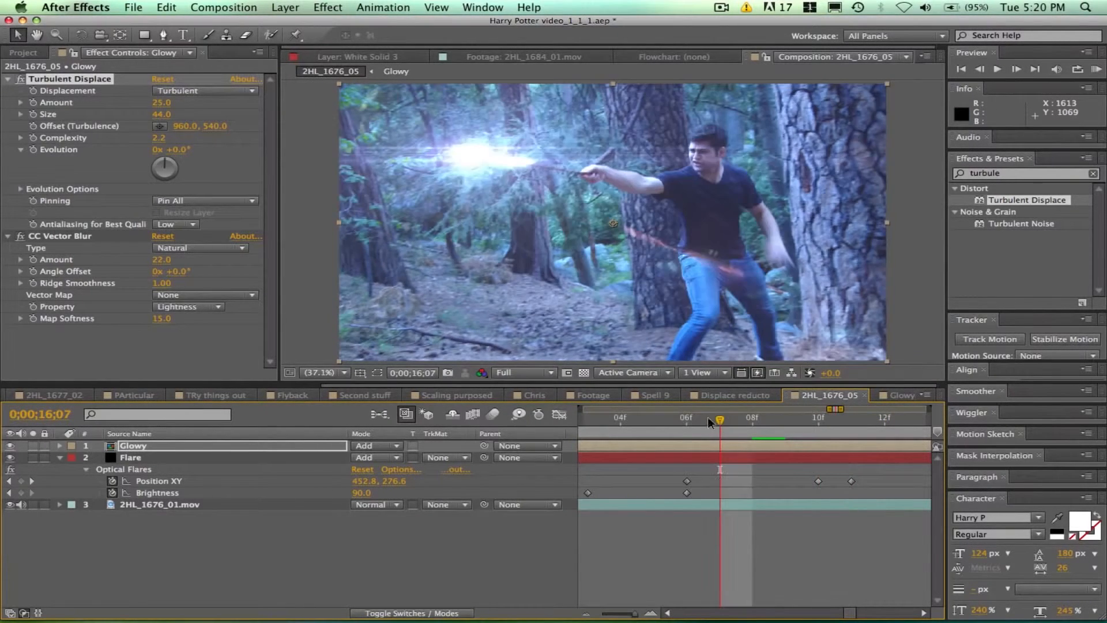
# - Create a new 1920 x 1080 px solid layer in royal blue above the Glowy layer
pyautogui.click(284, 596)
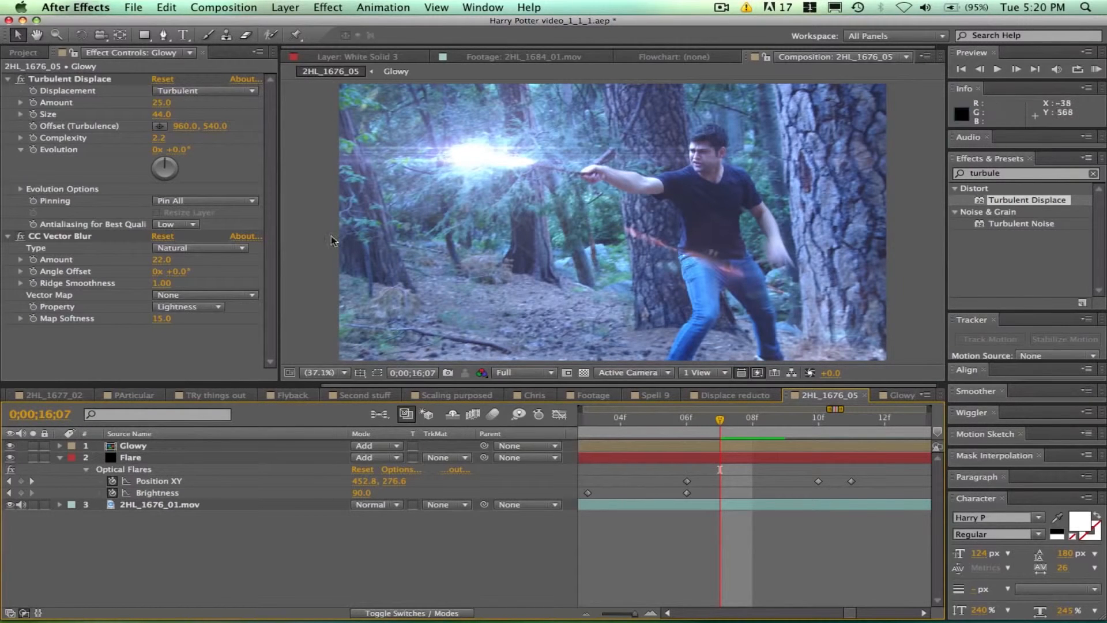
pyautogui.click(390, 7)
pyautogui.moveTo(286, 7)
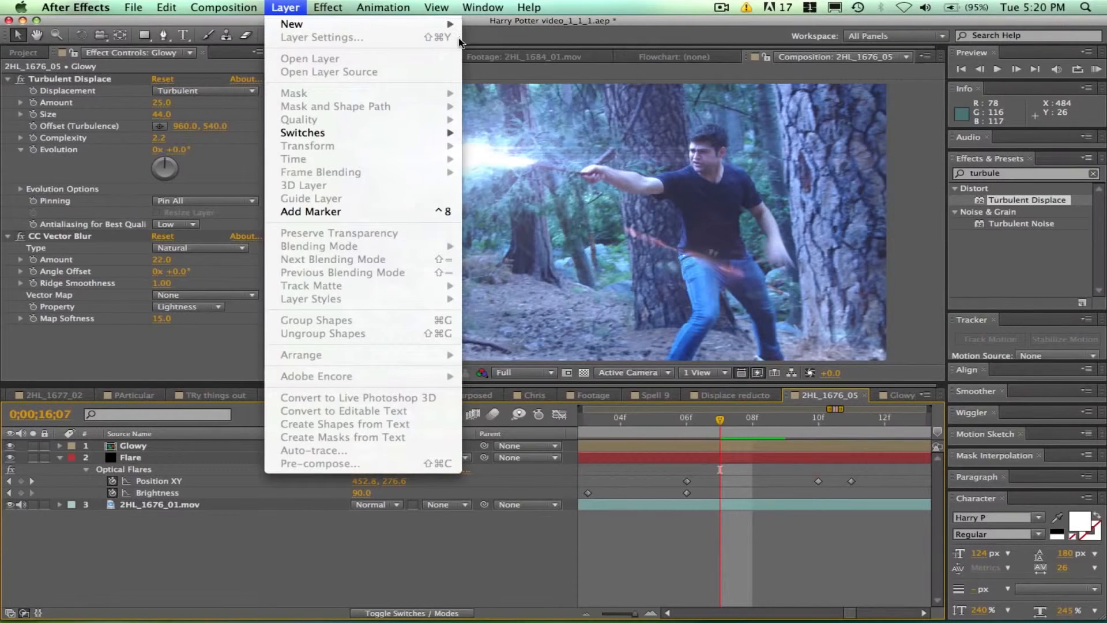
pyautogui.moveTo(441, 24)
pyautogui.click(510, 42)
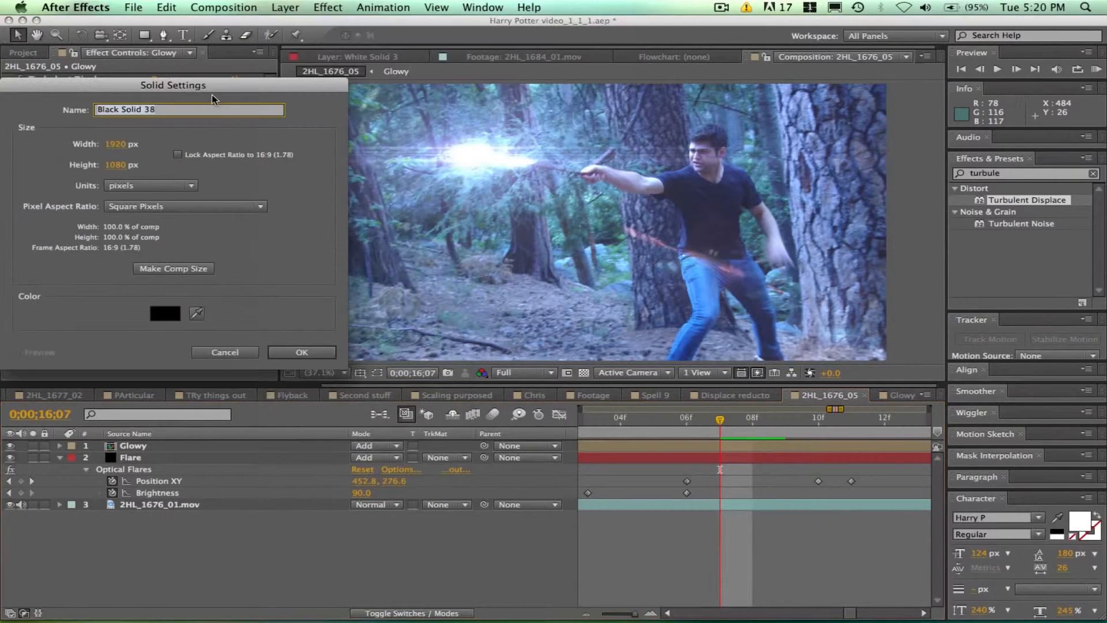
pyautogui.click(166, 312)
pyautogui.moveTo(237, 209); pyautogui.dragTo(237, 178)
pyautogui.moveTo(198, 108); pyautogui.dragTo(176, 127)
pyautogui.click(334, 109)
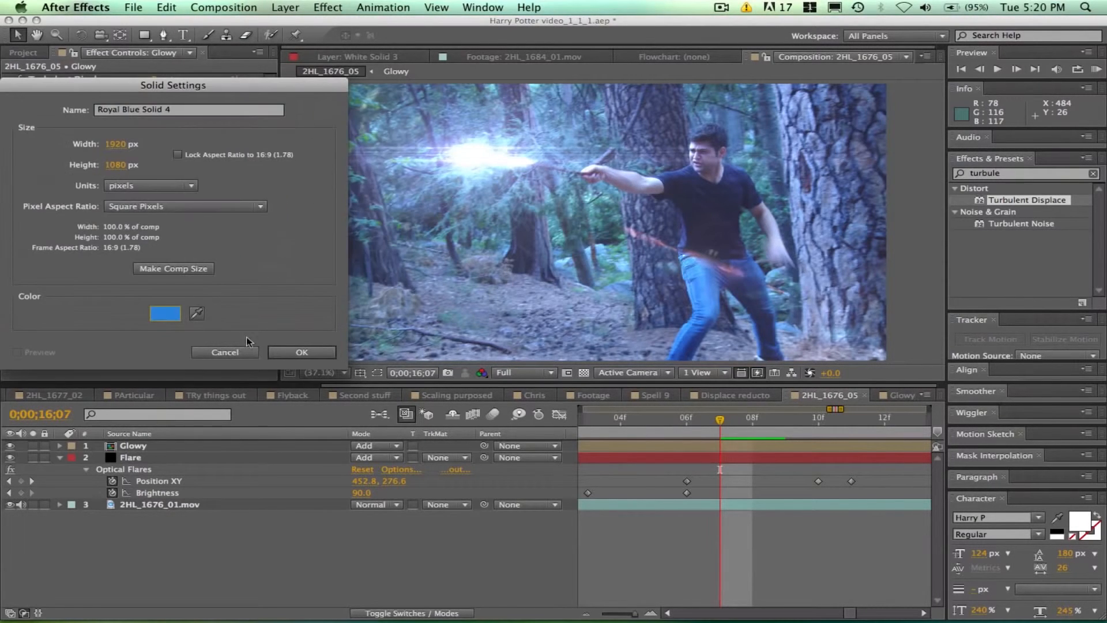
pyautogui.click(301, 352)
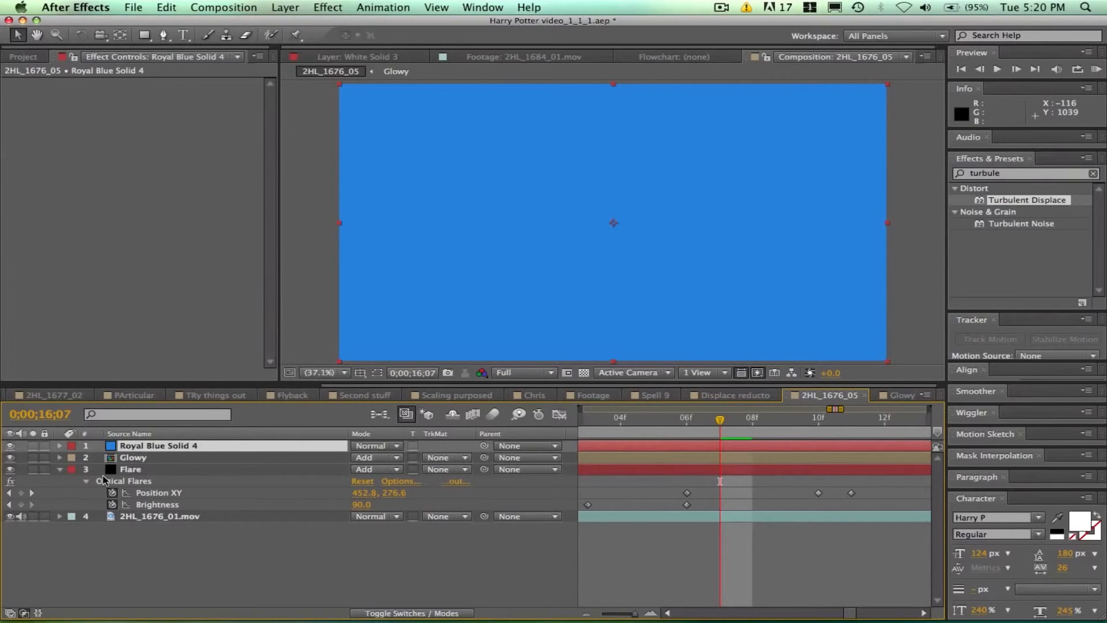
# - Set the blue solid's blending mode to Add and hide the layer
pyautogui.click(392, 446)
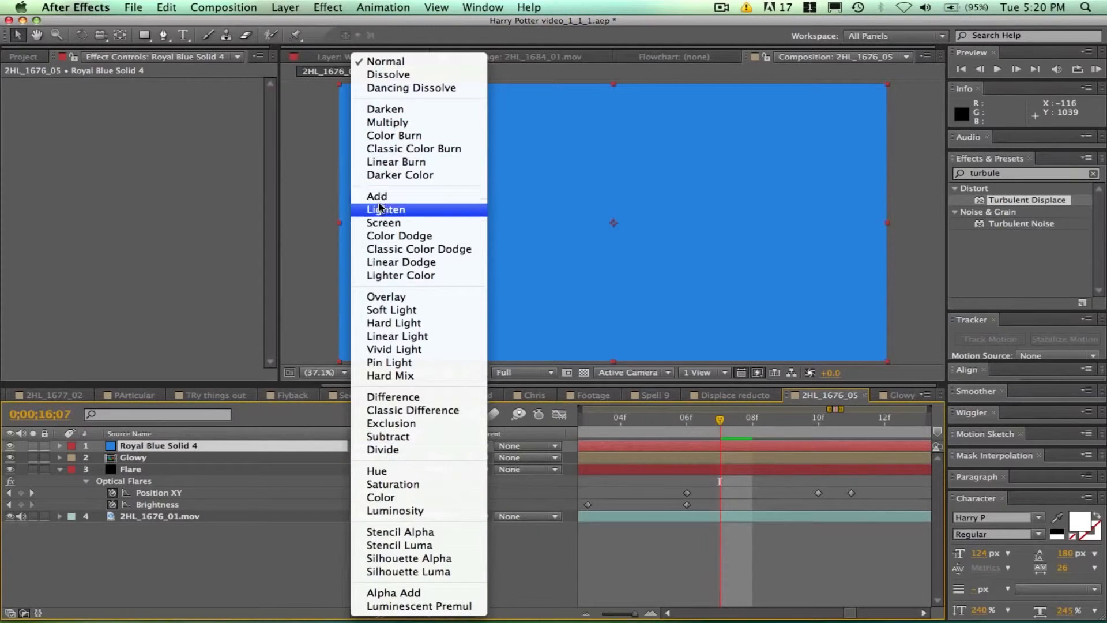
pyautogui.click(370, 197)
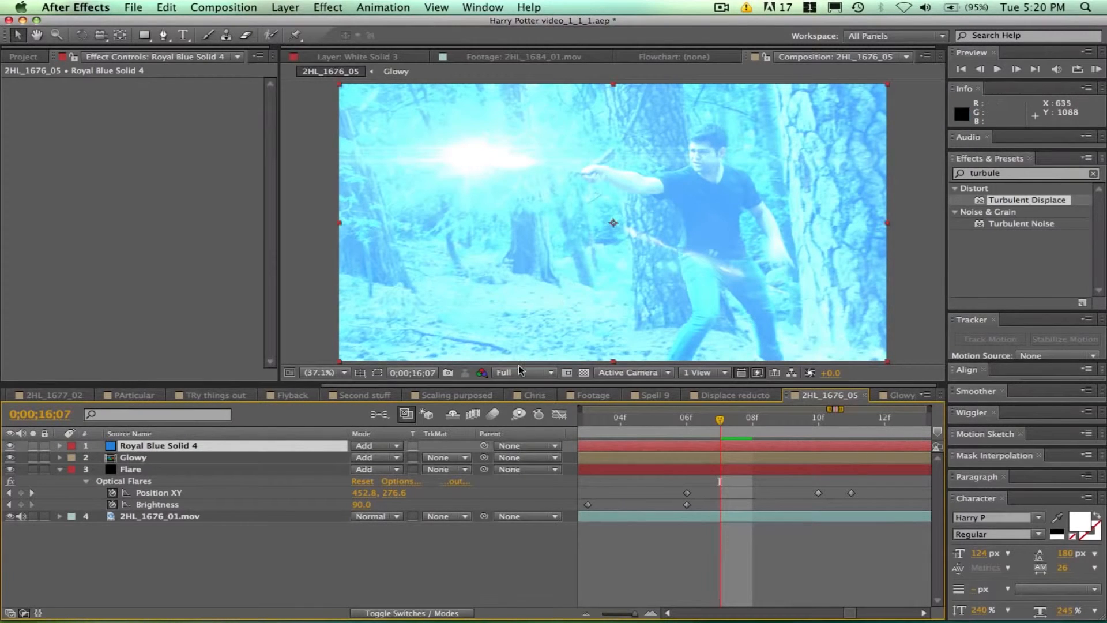
pyautogui.click(10, 445)
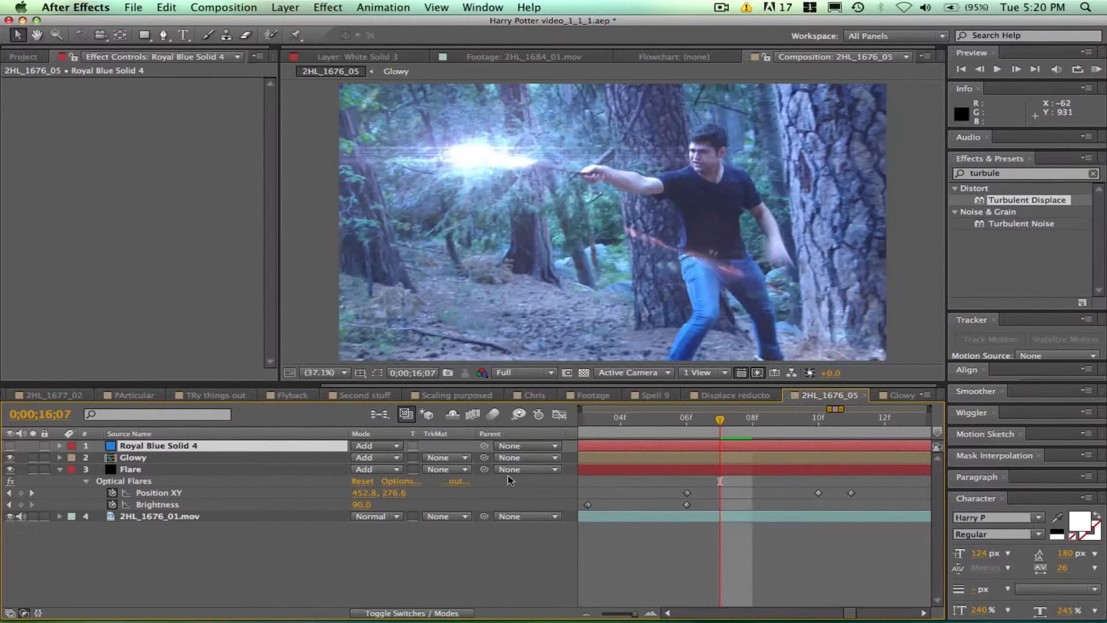
# - Add an Opacity keyframe of 0% to the blue solid at 0;00;16;03
pyautogui.click(980, 70)
pyautogui.click(981, 69)
pyautogui.click(980, 69)
pyautogui.click(980, 70)
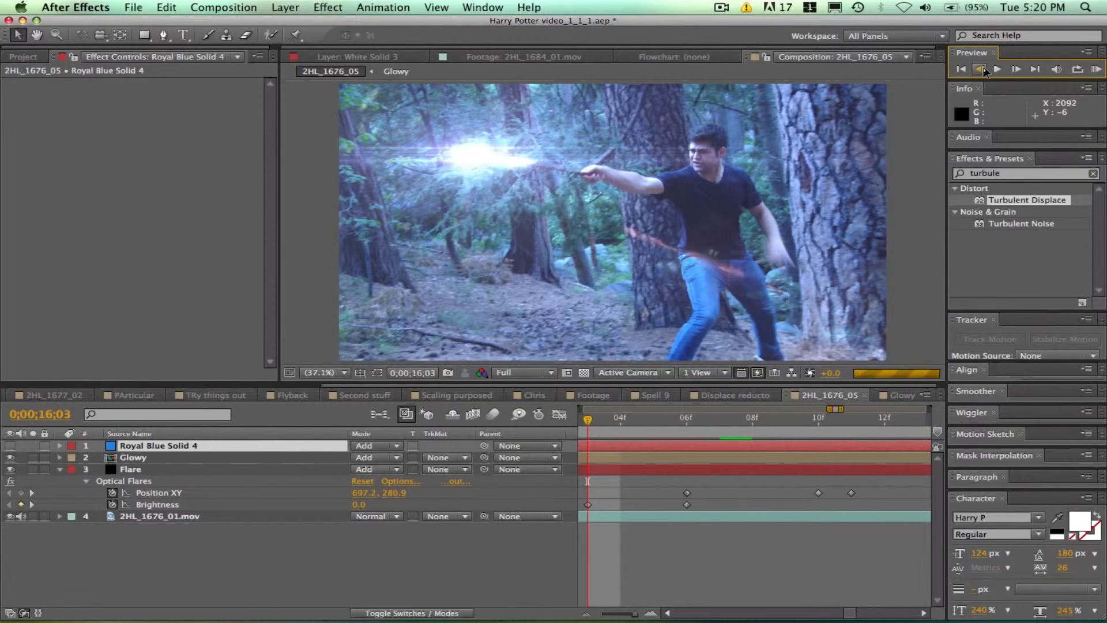
pyautogui.press('t')
pyautogui.click(101, 458)
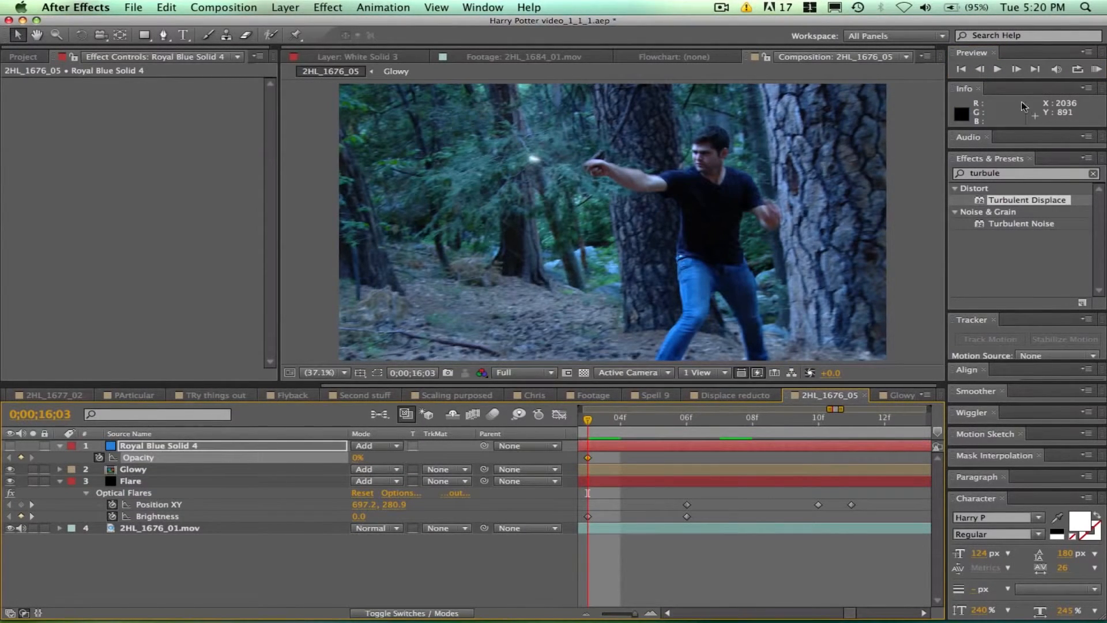
# - Show the blue solid and keyframe its Opacity at 26% at 0;00;16;06
pyautogui.click(1016, 69)
pyautogui.click(1017, 69)
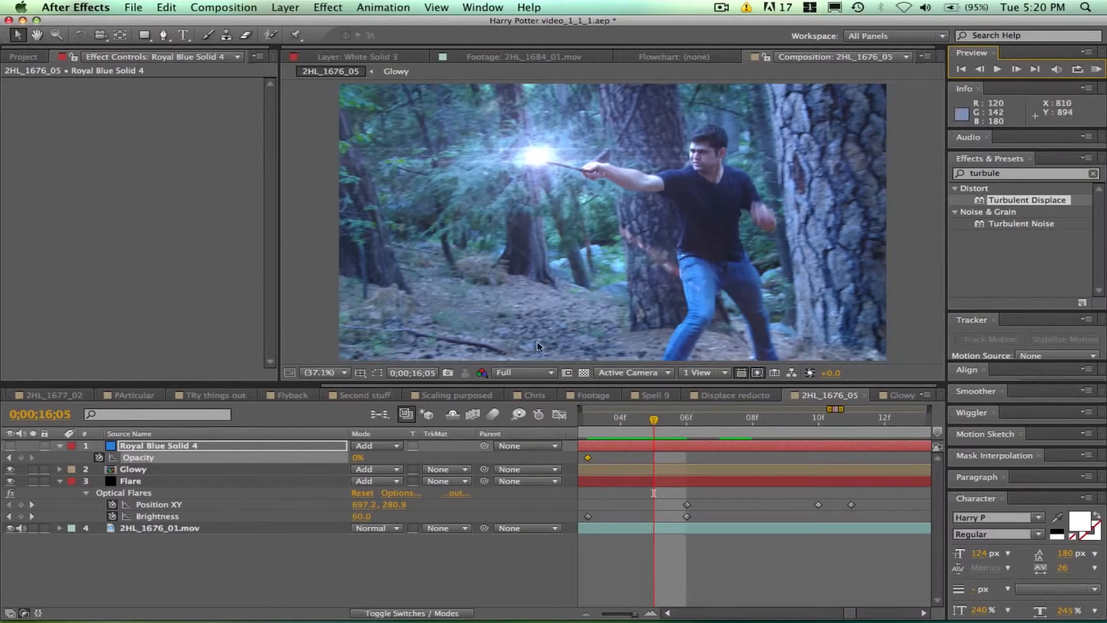
pyautogui.click(1018, 70)
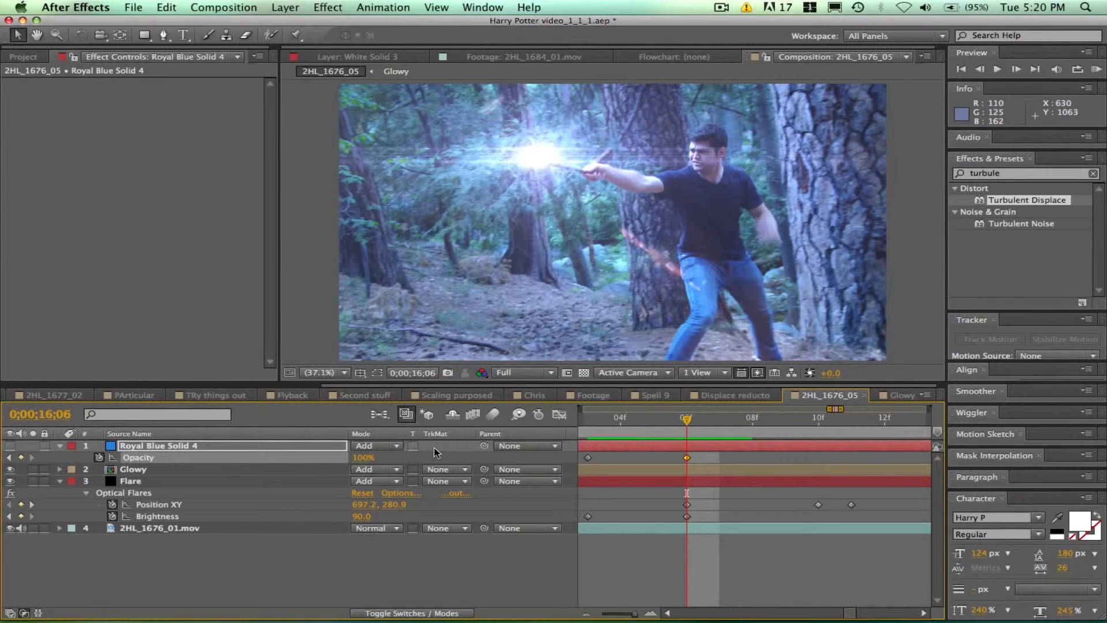
pyautogui.click(10, 445)
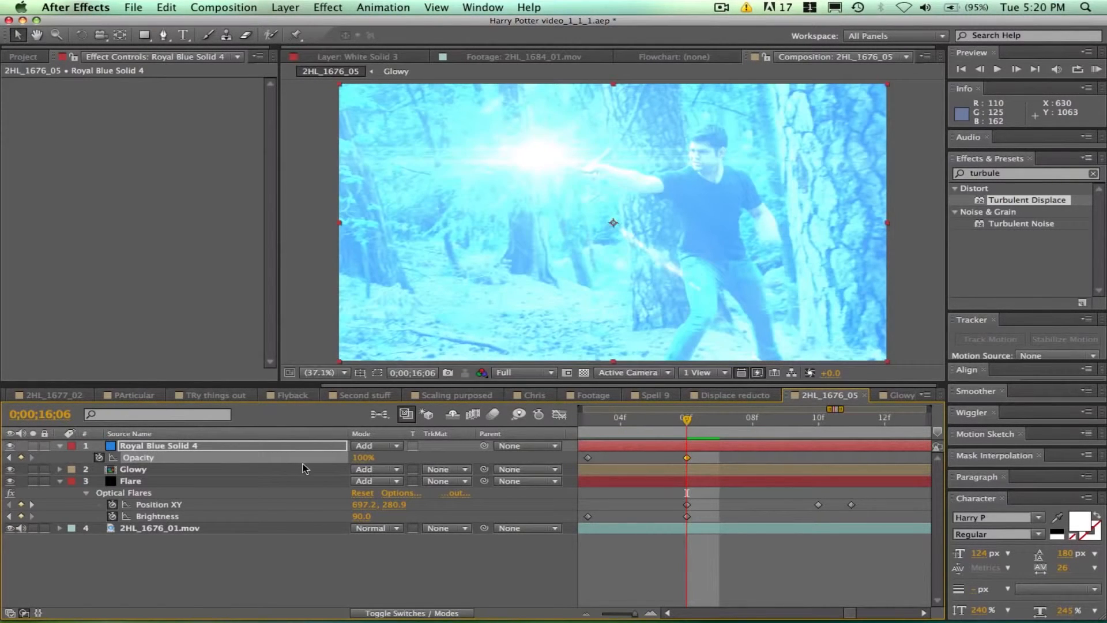
pyautogui.moveTo(363, 457); pyautogui.dragTo(298, 455)
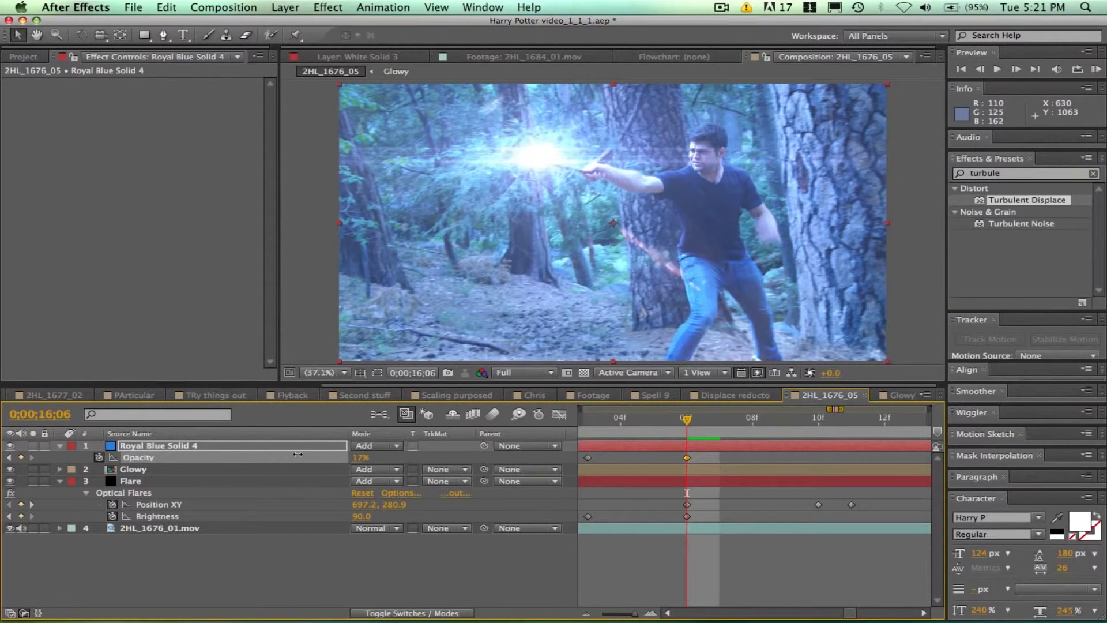
pyautogui.moveTo(291, 455)
pyautogui.mouseDown()
pyautogui.moveTo(308, 452)
pyautogui.moveTo(294, 451)
pyautogui.mouseUp()
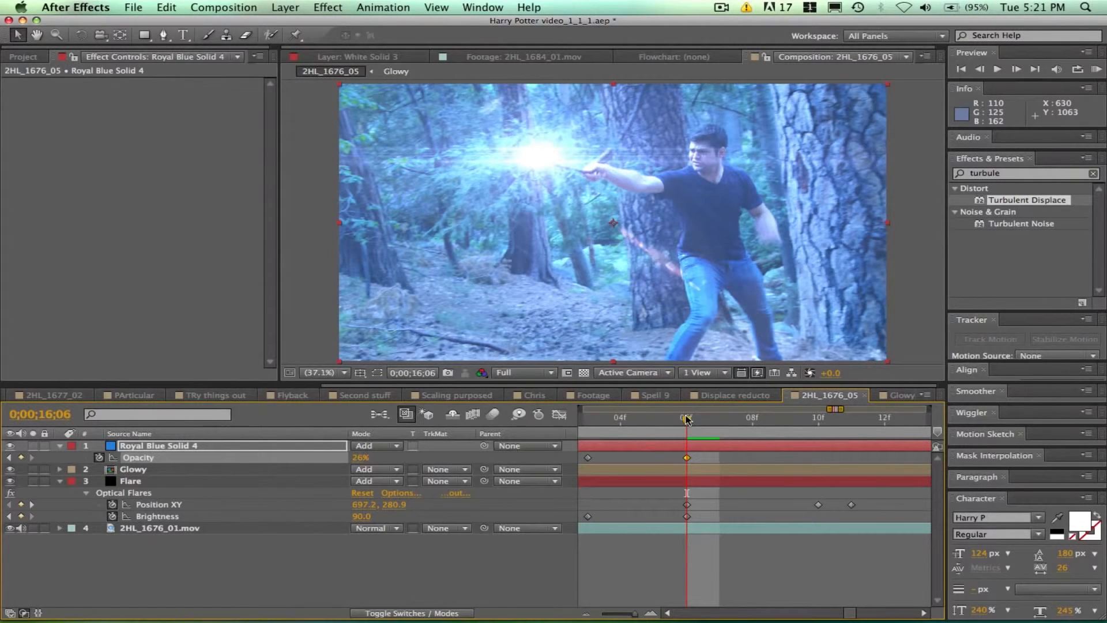
# - Keyframe the blue solid's Opacity at 26% at 0;00;16;08 and at 0% at 0;00;16;12
pyautogui.moveTo(699, 421); pyautogui.dragTo(751, 415)
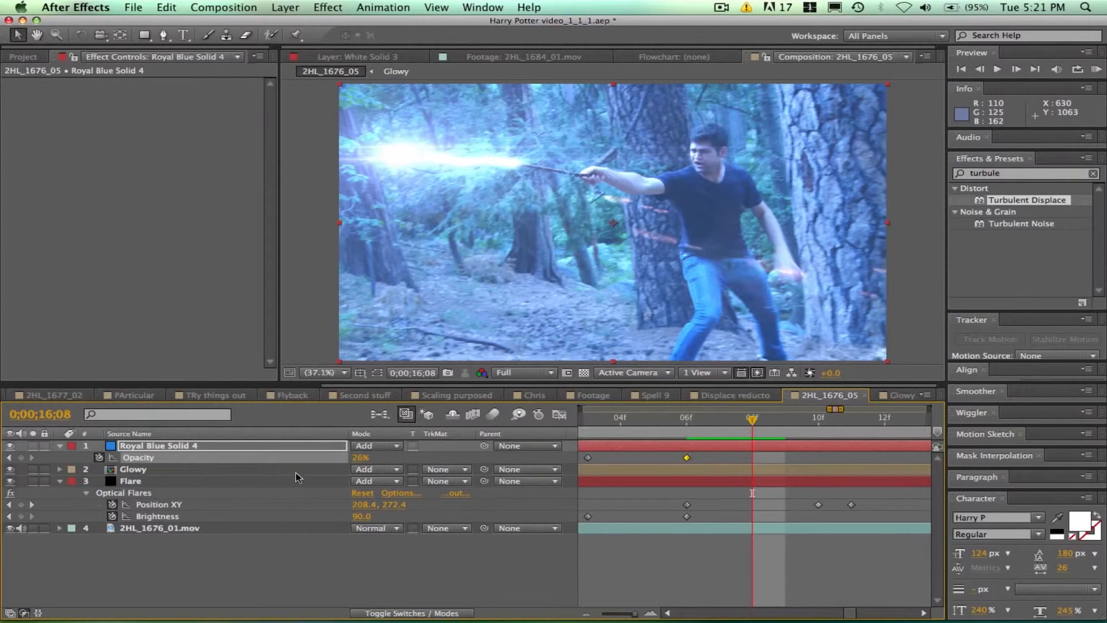
pyautogui.click(21, 458)
pyautogui.moveTo(764, 419); pyautogui.dragTo(885, 419)
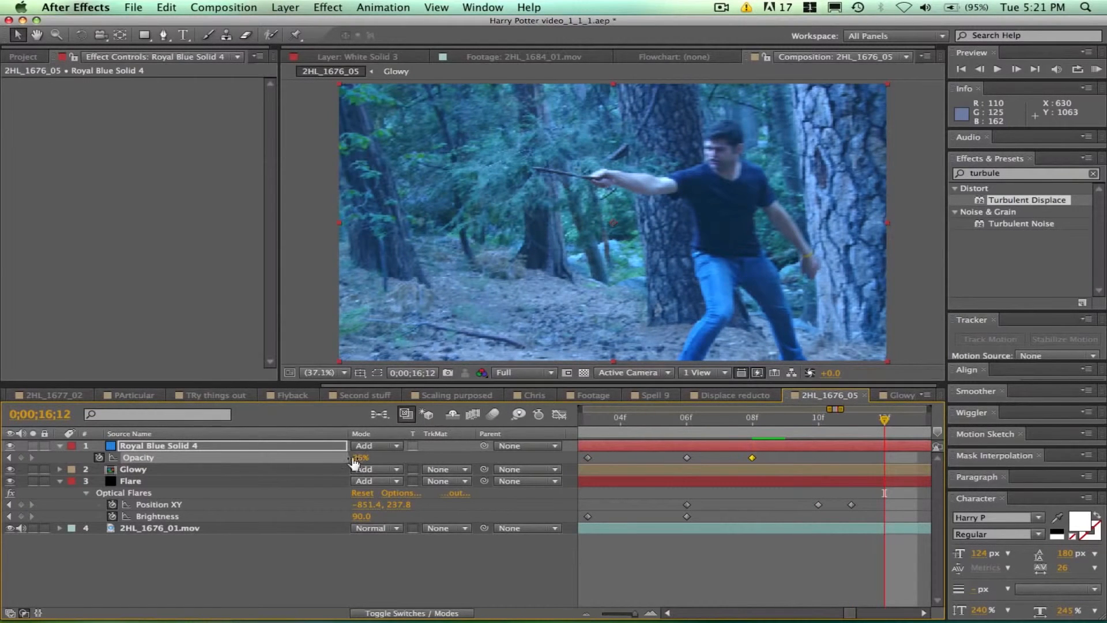
pyautogui.moveTo(359, 458); pyautogui.dragTo(309, 455)
# - Set the composition's work area to run from 0;00;16;01 to 0;00;16;15
pyautogui.moveTo(884, 418); pyautogui.dragTo(621, 461)
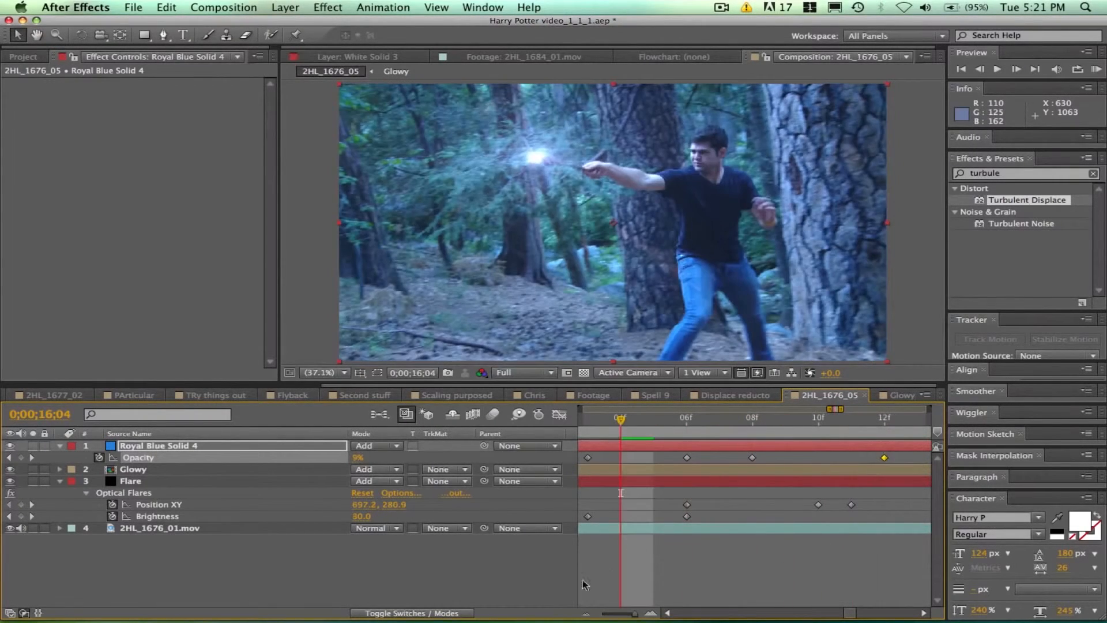
pyautogui.click(585, 612)
pyautogui.click(585, 613)
pyautogui.click(585, 613)
pyautogui.moveTo(606, 418); pyautogui.dragTo(607, 421)
pyautogui.press('b')
pyautogui.click(666, 419)
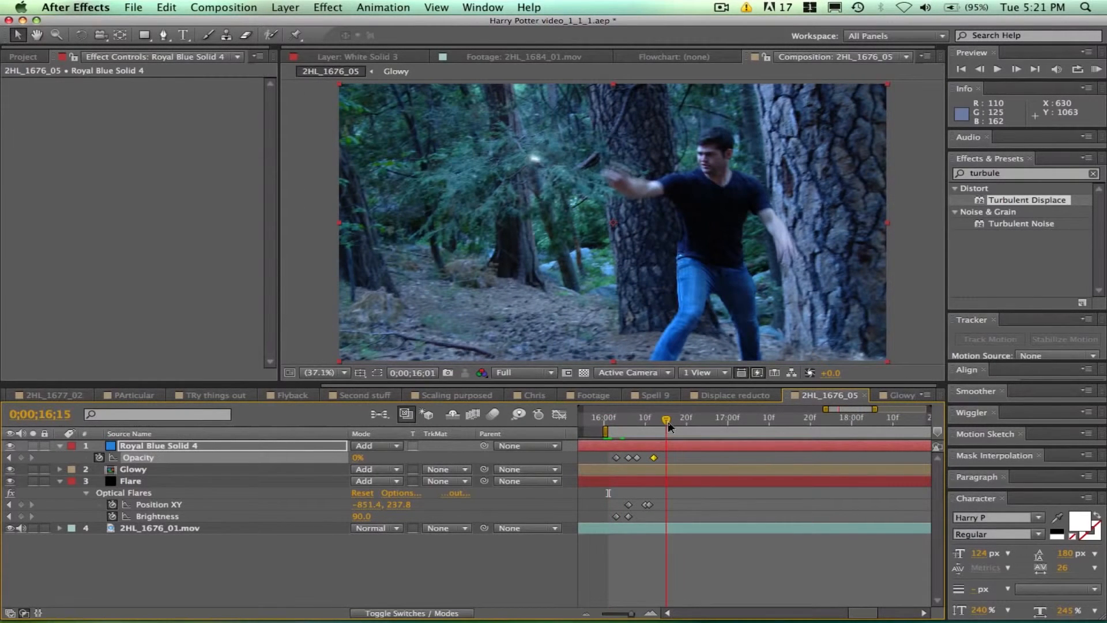
pyautogui.press('n')
# - Play a RAM preview of the work area to check the blue flash with the spell
pyautogui.press('KP_0')
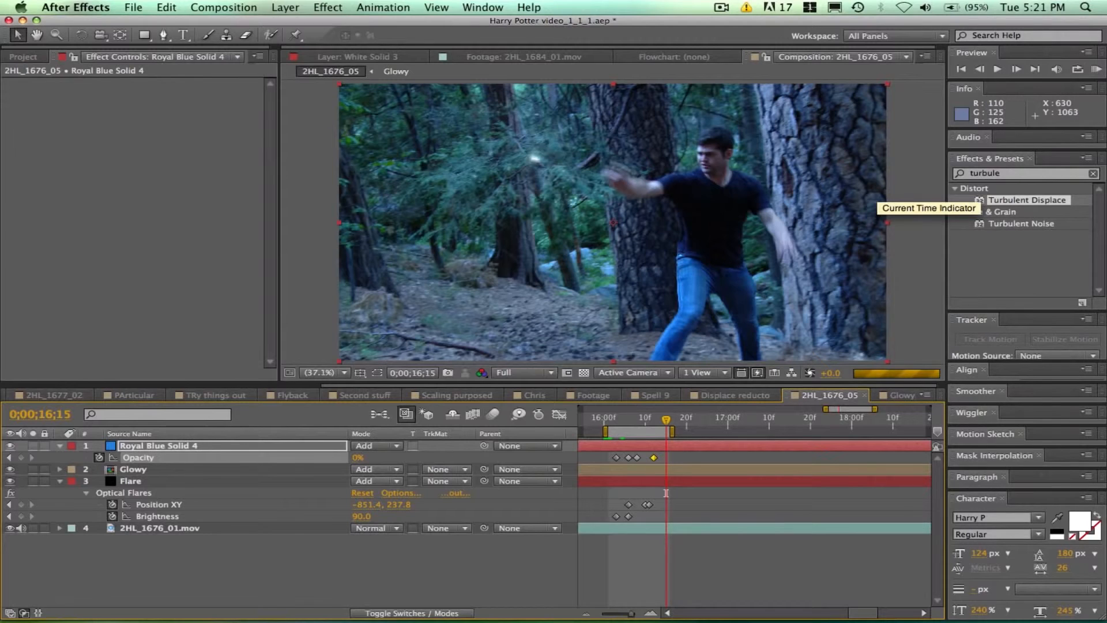
pyautogui.click(1097, 70)
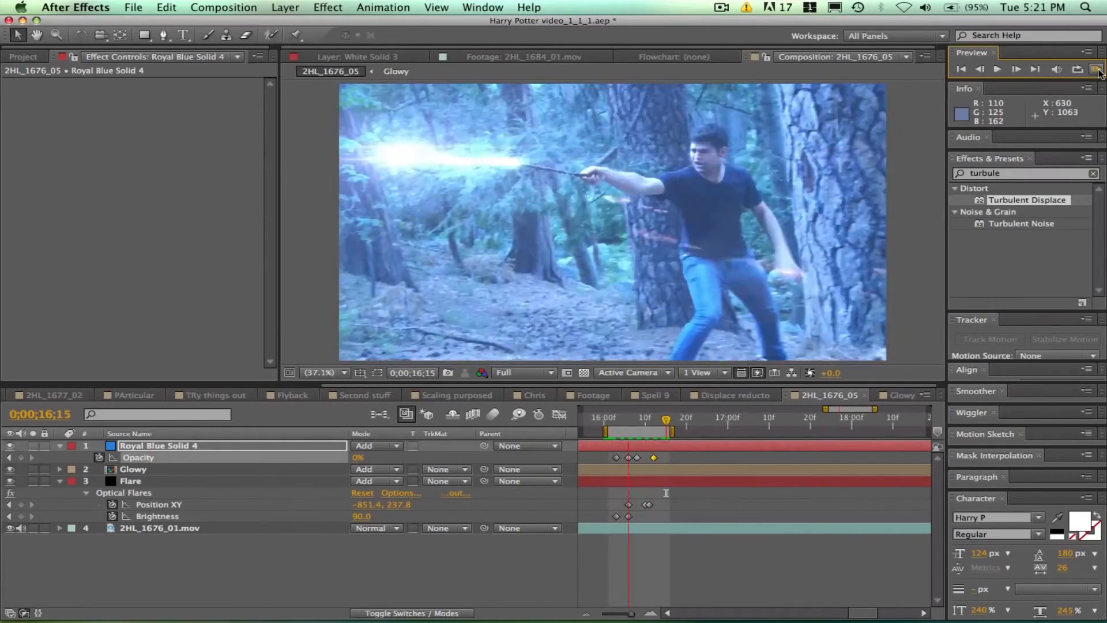
pyautogui.click(1097, 69)
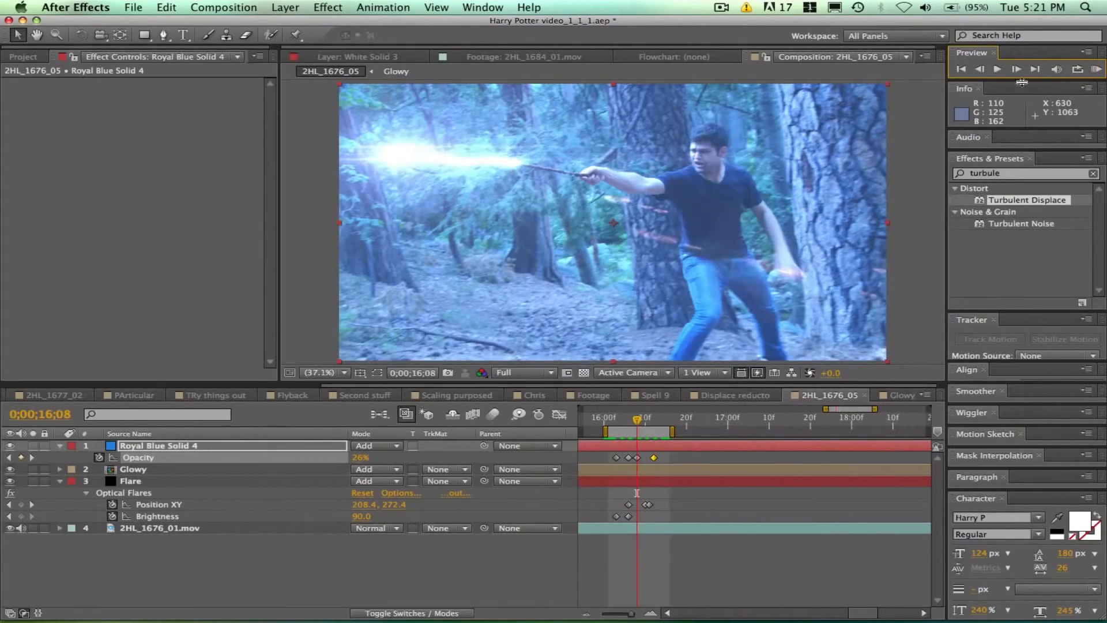
# - Trim the start of the Glowy layer to 0;00;16;04
pyautogui.moveTo(637, 419); pyautogui.dragTo(616, 419)
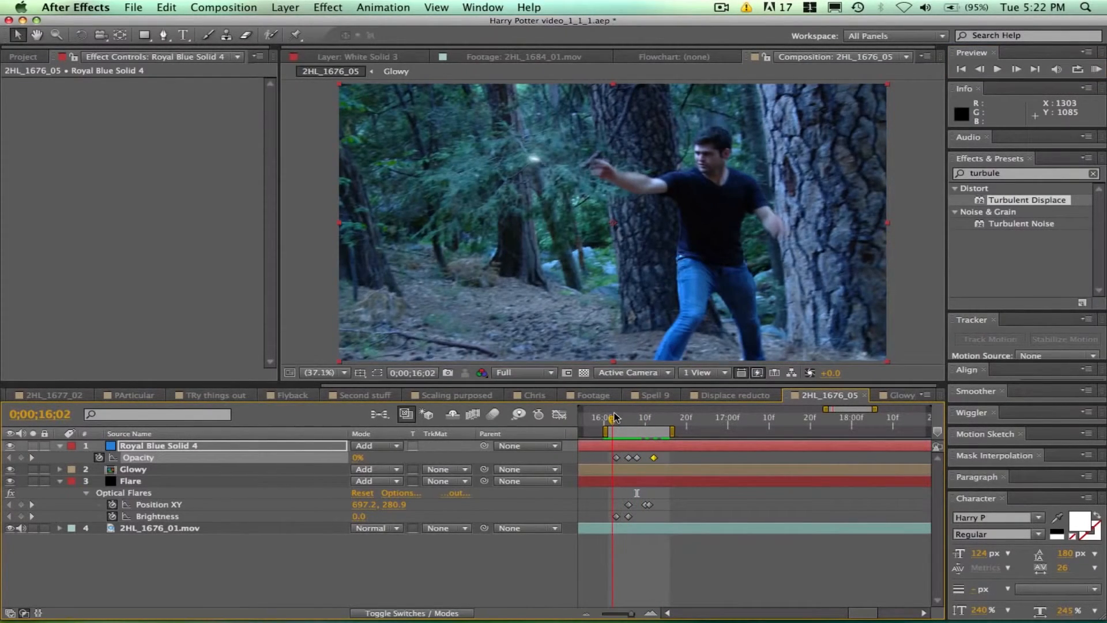
pyautogui.click(600, 468)
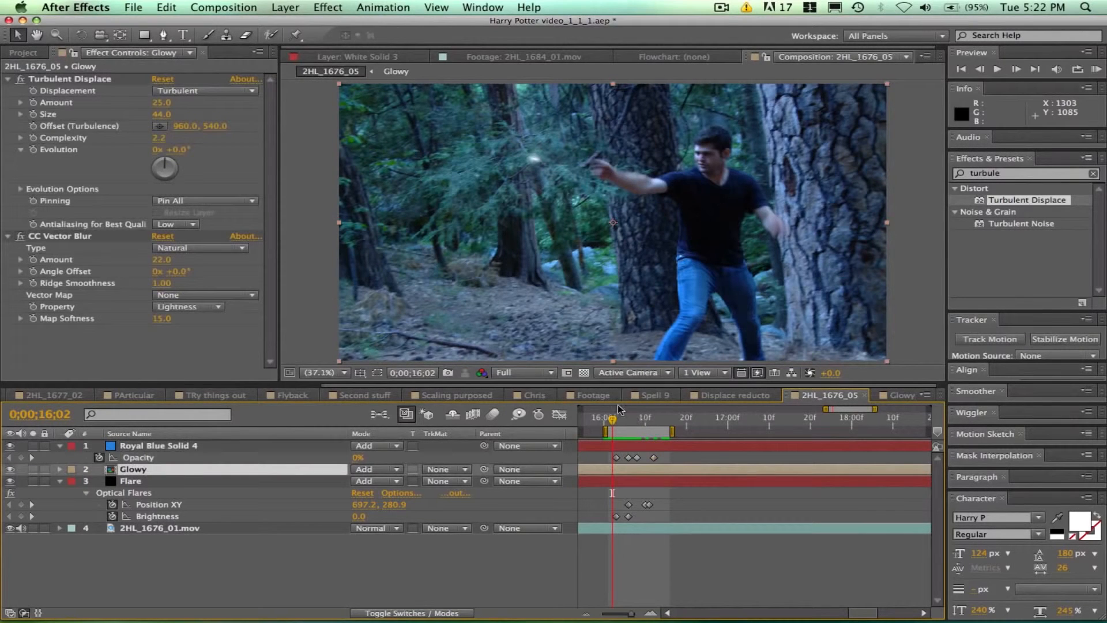
pyautogui.moveTo(613, 424); pyautogui.dragTo(618, 424)
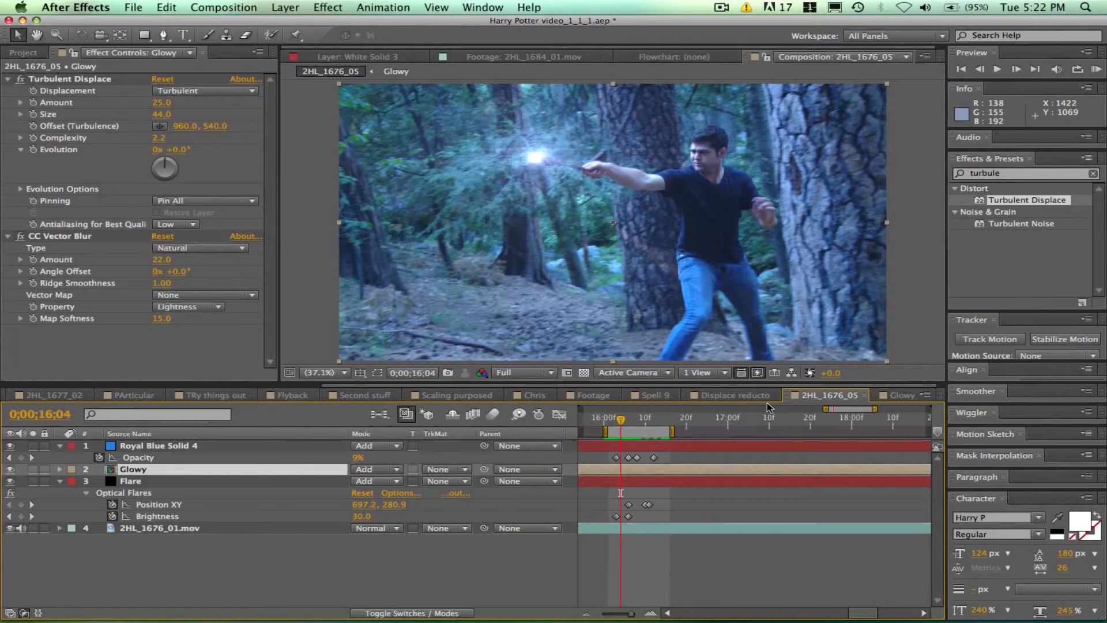
pyautogui.hotkey('alt', '[')
pyautogui.moveTo(621, 422); pyautogui.dragTo(651, 420)
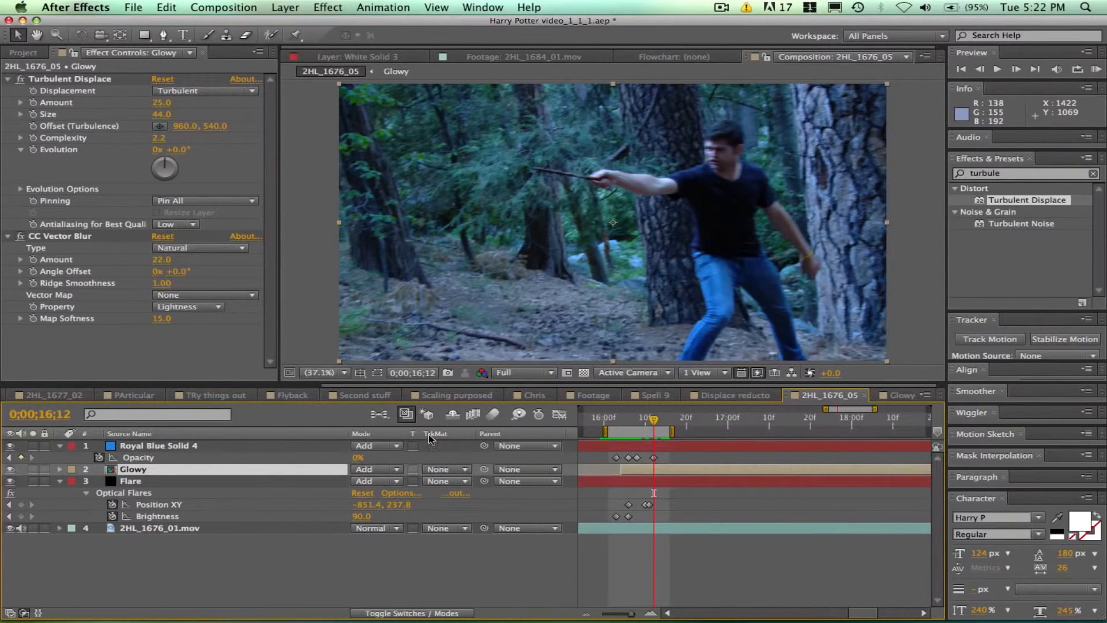
# - Create a new adjustment layer at the top of the 2HL_1676_05 composition
pyautogui.moveTo(649, 419)
pyautogui.mouseDown()
pyautogui.moveTo(626, 416)
pyautogui.moveTo(653, 416)
pyautogui.moveTo(631, 416)
pyautogui.moveTo(643, 413)
pyautogui.mouseUp()
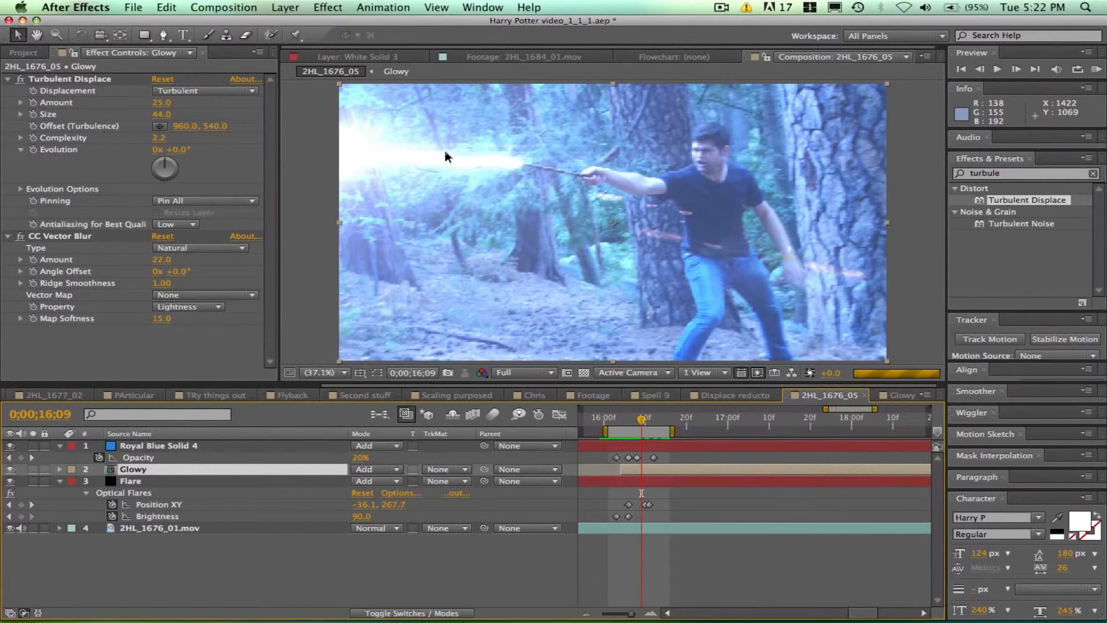
pyautogui.moveTo(635, 423)
pyautogui.mouseDown()
pyautogui.moveTo(626, 416)
pyautogui.moveTo(649, 416)
pyautogui.moveTo(633, 417)
pyautogui.mouseUp()
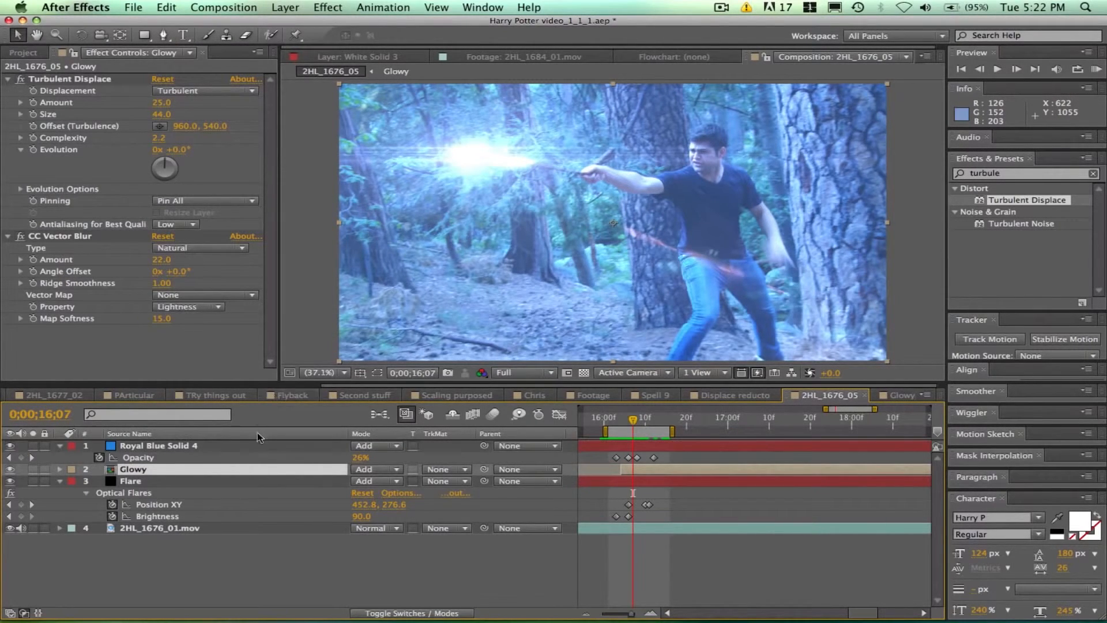
pyautogui.click(327, 7)
pyautogui.click(285, 7)
pyautogui.click(285, 7)
pyautogui.moveTo(291, 26)
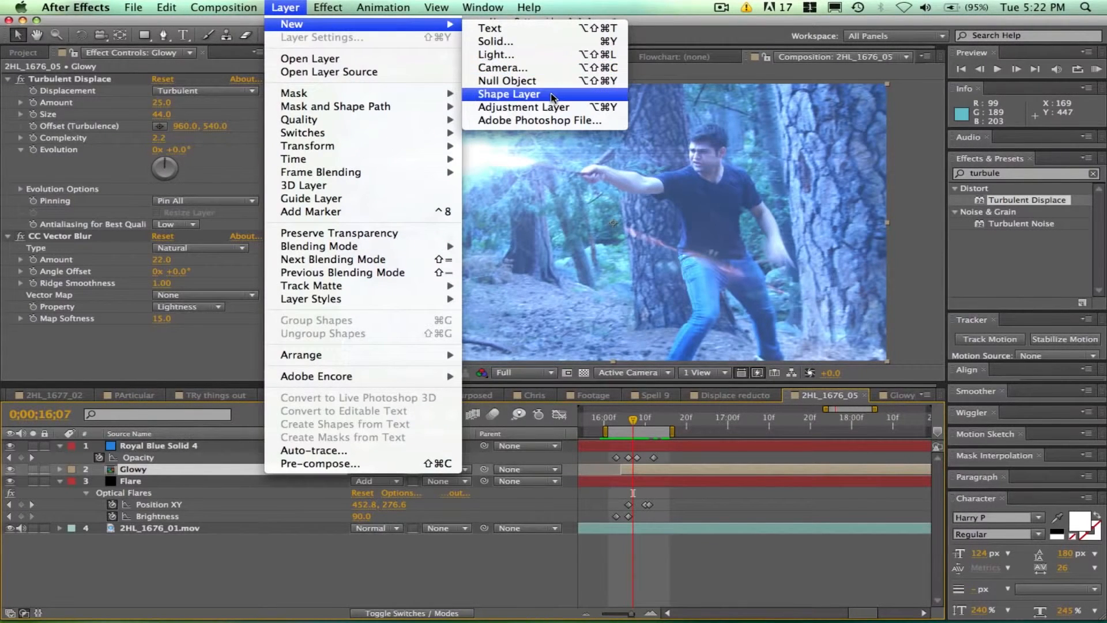
pyautogui.click(523, 106)
# - Find the Curves color correction effect and apply it to the new adjustment layer
pyautogui.click(1009, 175)
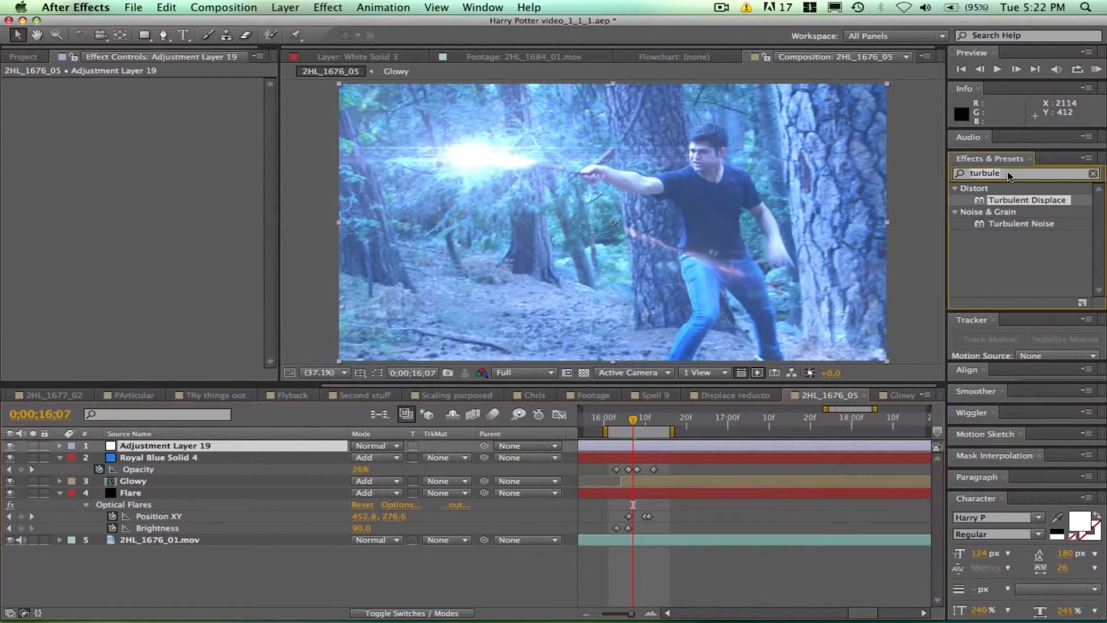
pyautogui.write('curbes')
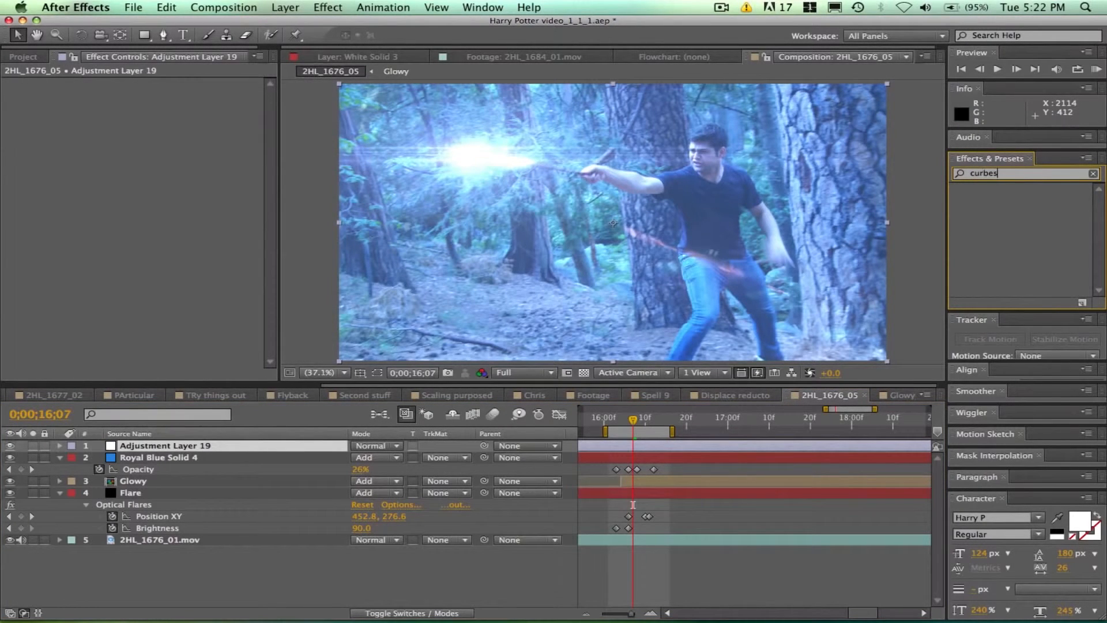
pyautogui.press('BackSpace')
pyautogui.press('BackSpace')
pyautogui.press('BackSpace')
pyautogui.write('ve')
pyautogui.doubleClick(995, 247)
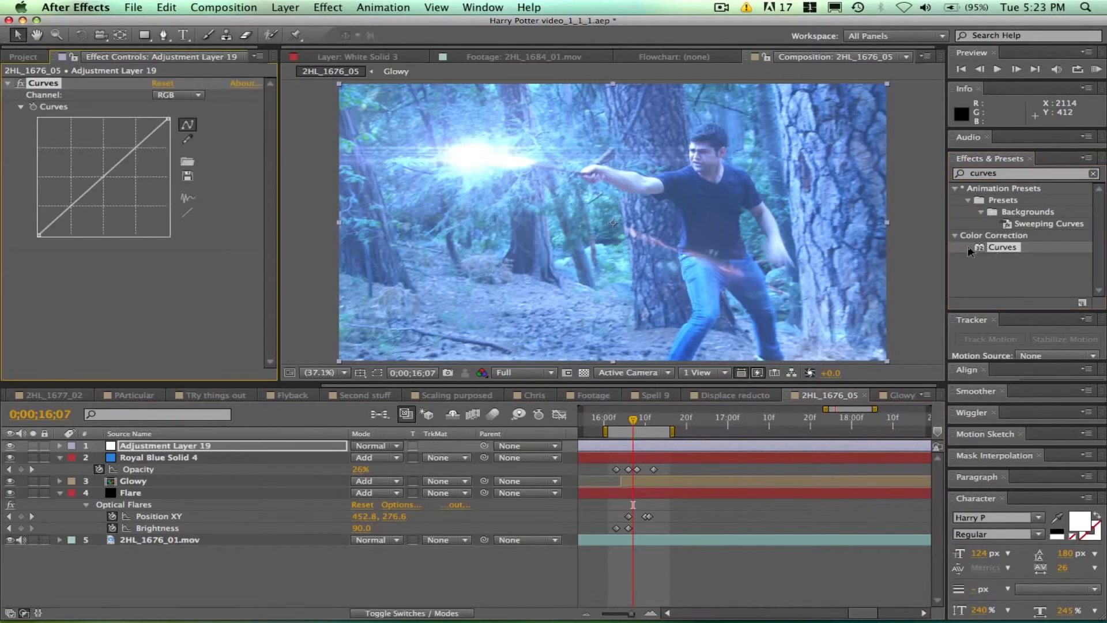
# - Place the adjustment layer between Flare and the 2HL_1676_01.mov footage and lower its RGB curve's highlights and midtones
pyautogui.moveTo(167, 121)
pyautogui.mouseDown()
pyautogui.moveTo(175, 147)
pyautogui.moveTo(173, 129)
pyautogui.mouseUp()
pyautogui.moveTo(146, 445); pyautogui.dragTo(145, 503)
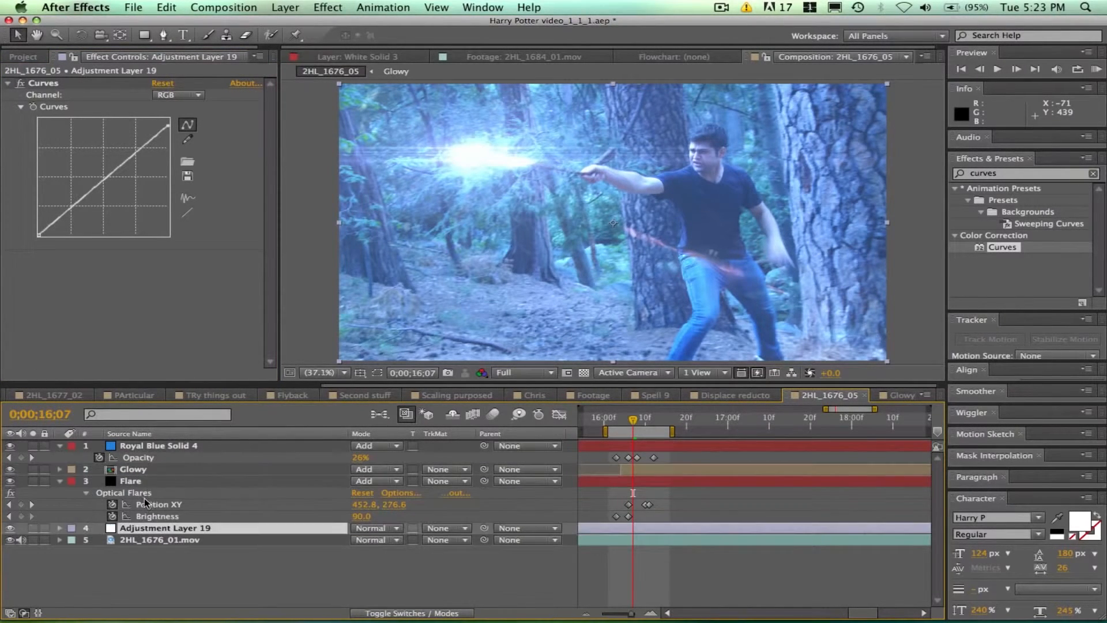
pyautogui.moveTo(166, 123); pyautogui.dragTo(165, 146)
pyautogui.moveTo(109, 173); pyautogui.dragTo(117, 179)
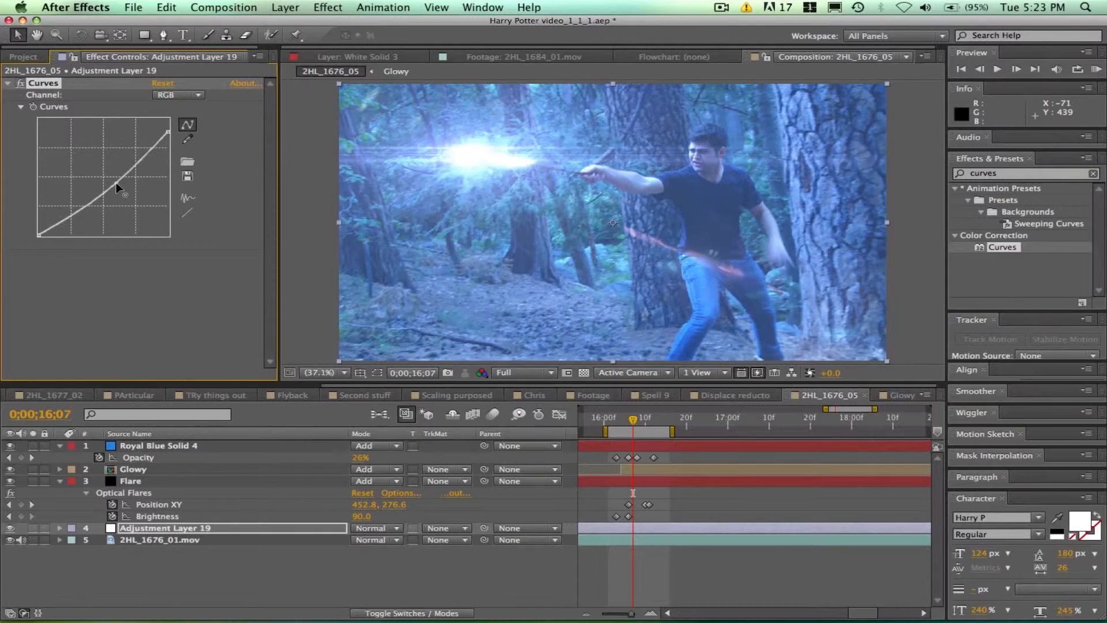
pyautogui.moveTo(168, 132); pyautogui.dragTo(173, 123)
pyautogui.moveTo(90, 200)
pyautogui.mouseDown()
pyautogui.moveTo(94, 215)
pyautogui.moveTo(94, 203)
pyautogui.mouseUp()
pyautogui.hotkey('ctrl', 'z')
pyautogui.hotkey('ctrl', 'z')
# - Raise the RGB curve's white point back to maximum and compare the shot with Curves off and on
pyautogui.click(696, 417)
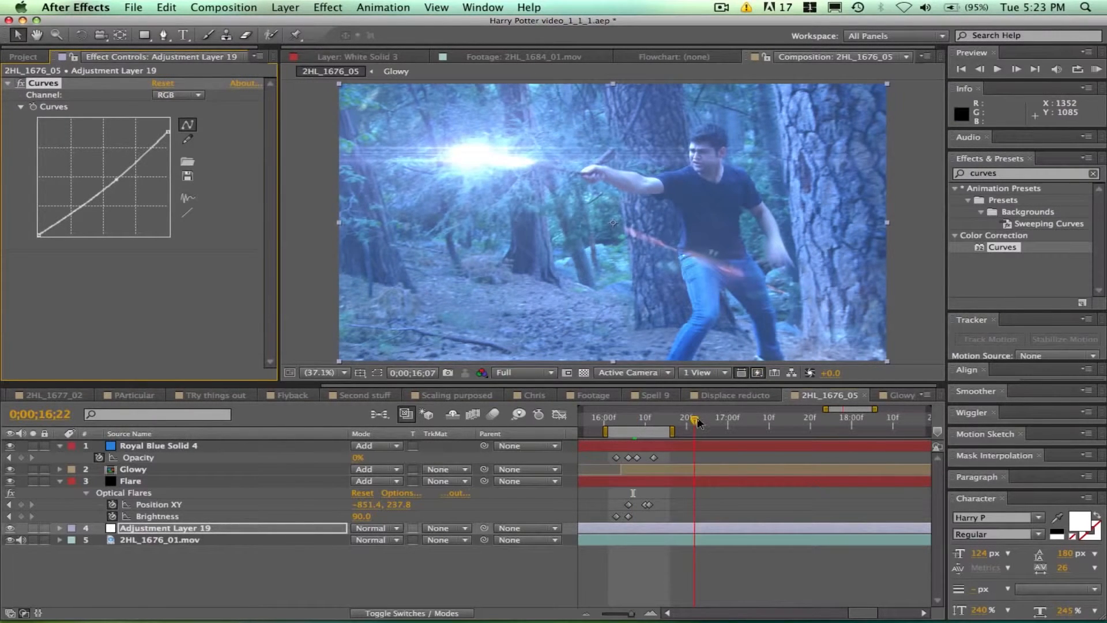
pyautogui.moveTo(167, 131); pyautogui.dragTo(176, 120)
pyautogui.moveTo(649, 419)
pyautogui.mouseDown()
pyautogui.moveTo(614, 427)
pyautogui.moveTo(652, 421)
pyautogui.moveTo(628, 418)
pyautogui.mouseUp()
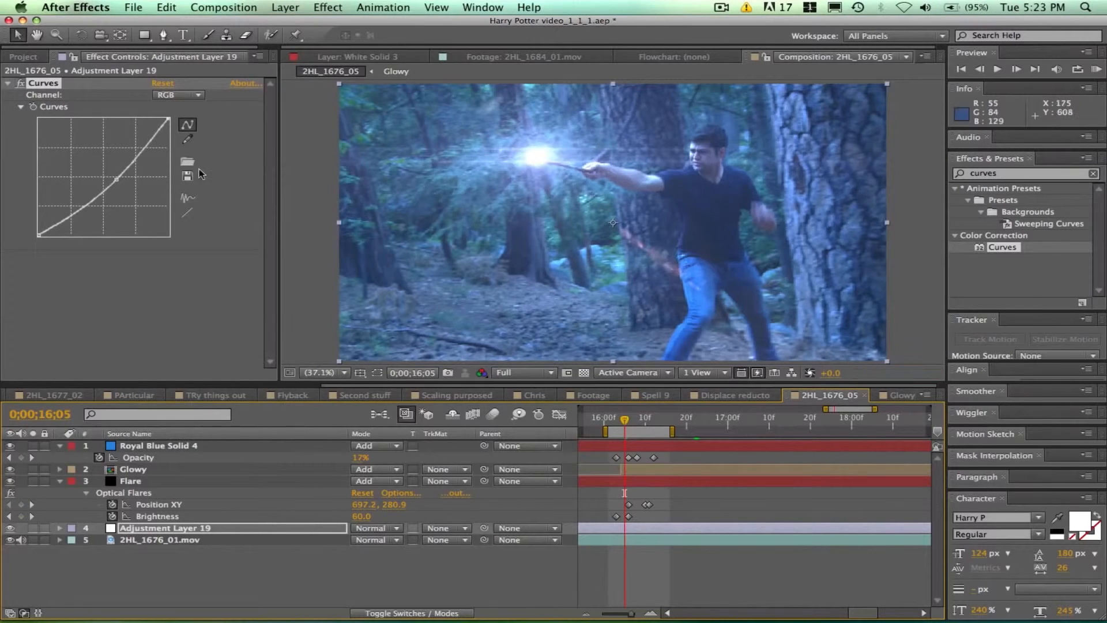
pyautogui.click(20, 84)
pyautogui.click(20, 83)
pyautogui.click(20, 84)
pyautogui.click(20, 84)
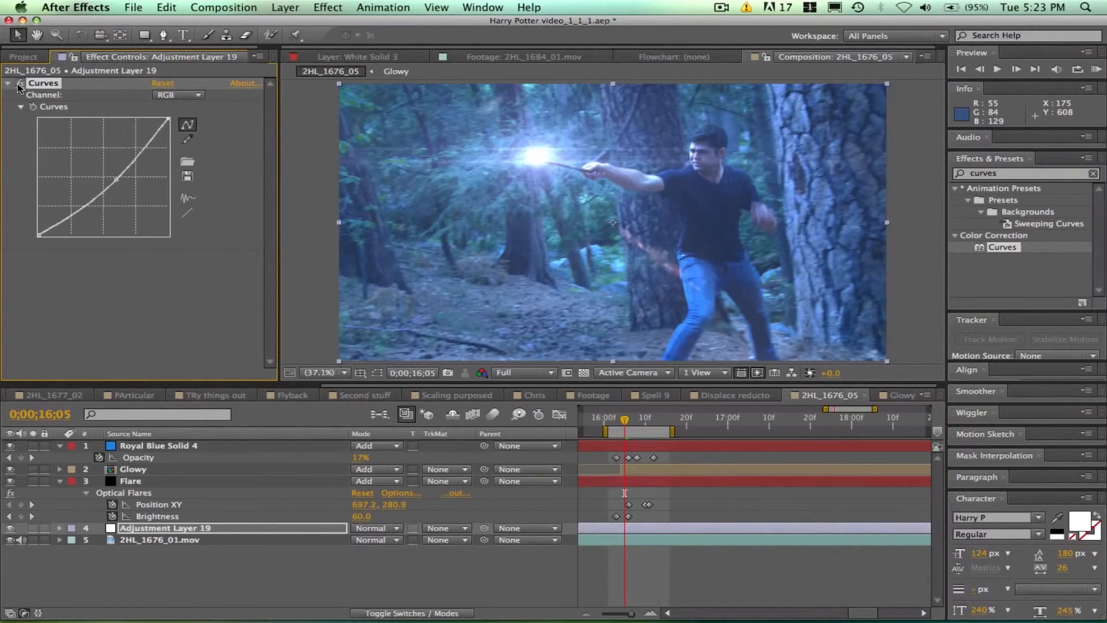
# - Lower the midtones of the Green channel curve slightly and raise those of the Blue channel curve
pyautogui.click(199, 95)
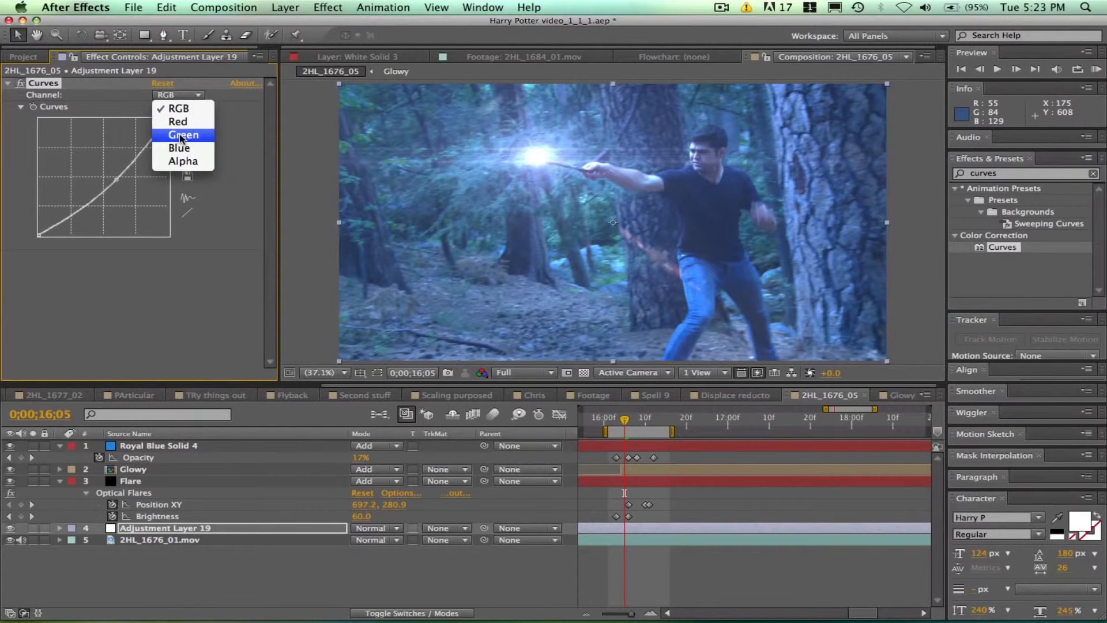
pyautogui.click(180, 137)
pyautogui.moveTo(115, 171)
pyautogui.mouseDown()
pyautogui.moveTo(122, 182)
pyautogui.moveTo(118, 173)
pyautogui.mouseUp()
pyautogui.click(198, 95)
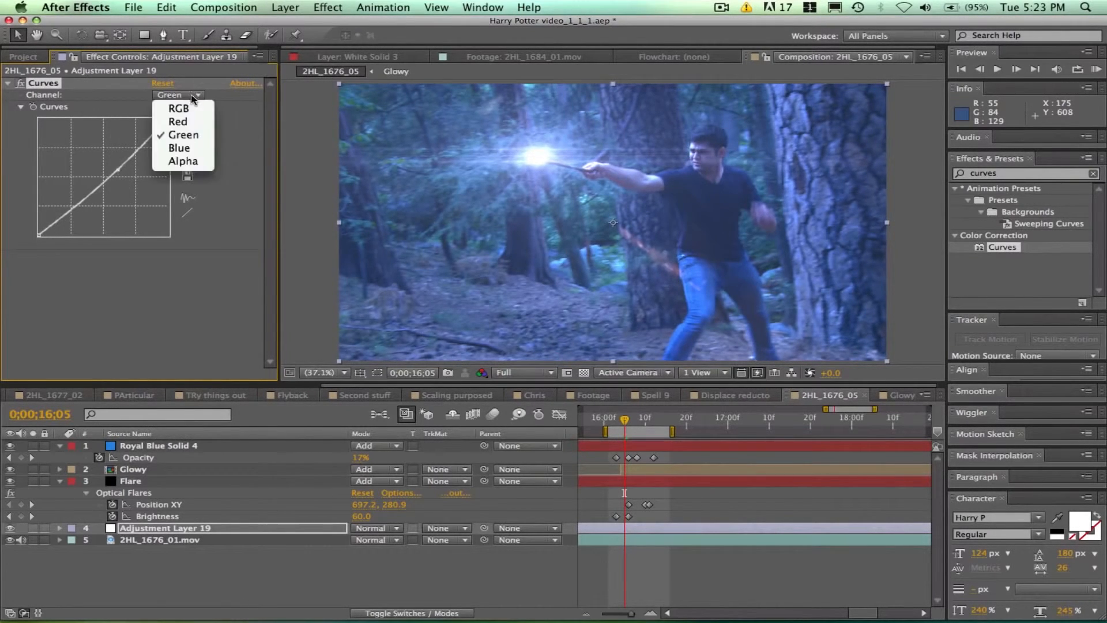
pyautogui.click(180, 149)
pyautogui.moveTo(114, 169); pyautogui.dragTo(111, 162)
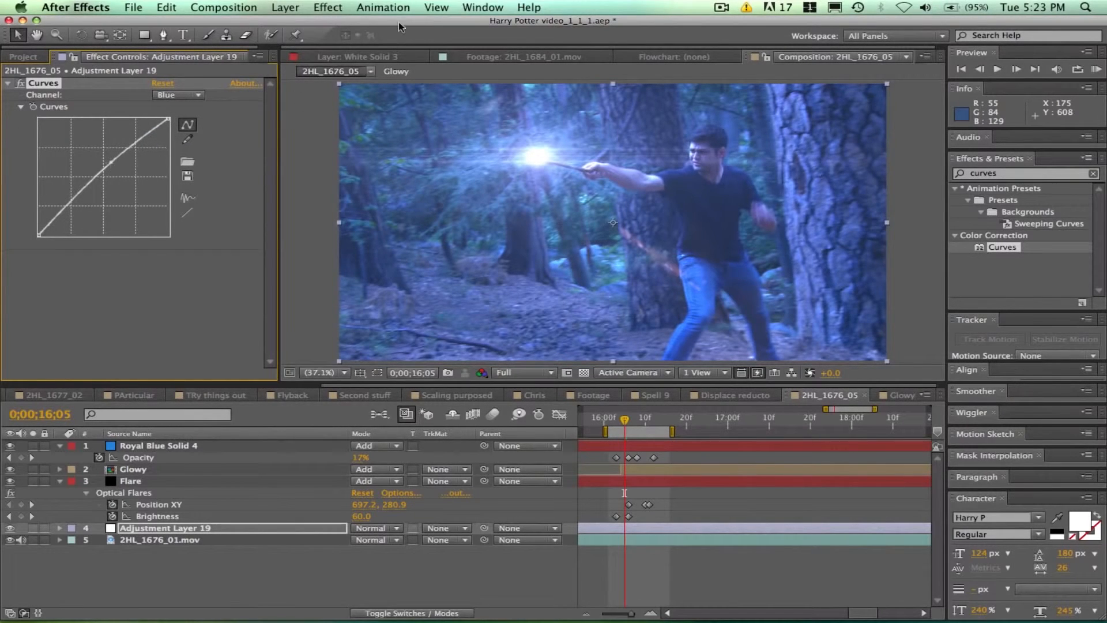
# - Raise the Red channel curve's midtones slightly and check the grade at 0;00;16;09
pyautogui.click(197, 95)
pyautogui.click(182, 134)
pyautogui.click(197, 95)
pyautogui.click(190, 123)
pyautogui.moveTo(115, 165)
pyautogui.mouseDown()
pyautogui.moveTo(118, 178)
pyautogui.moveTo(110, 168)
pyautogui.mouseUp()
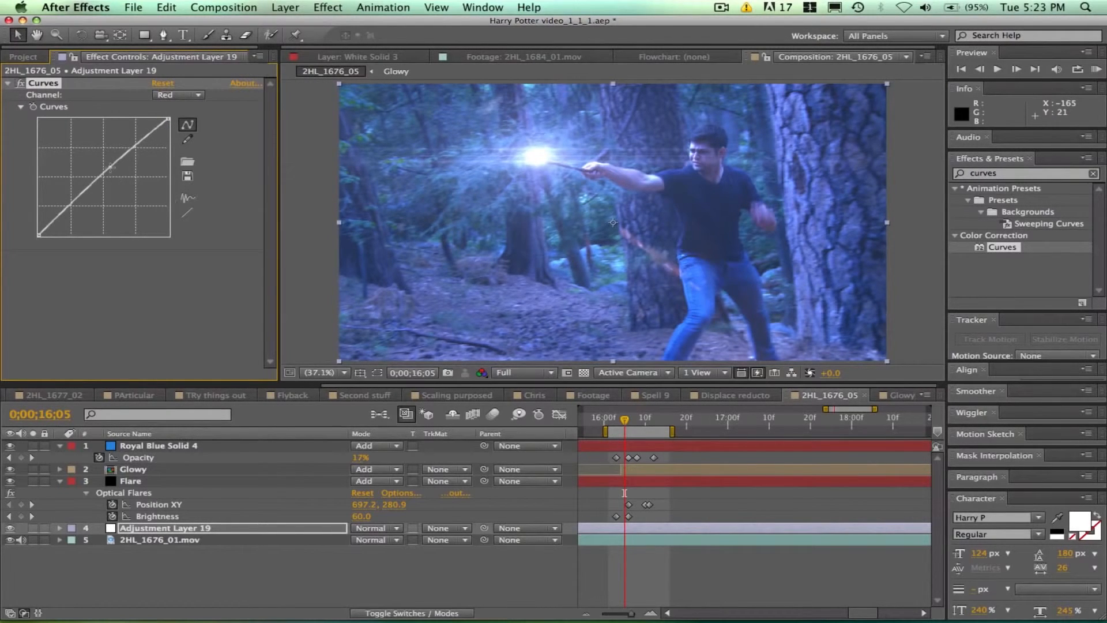
pyautogui.moveTo(626, 423); pyautogui.dragTo(641, 422)
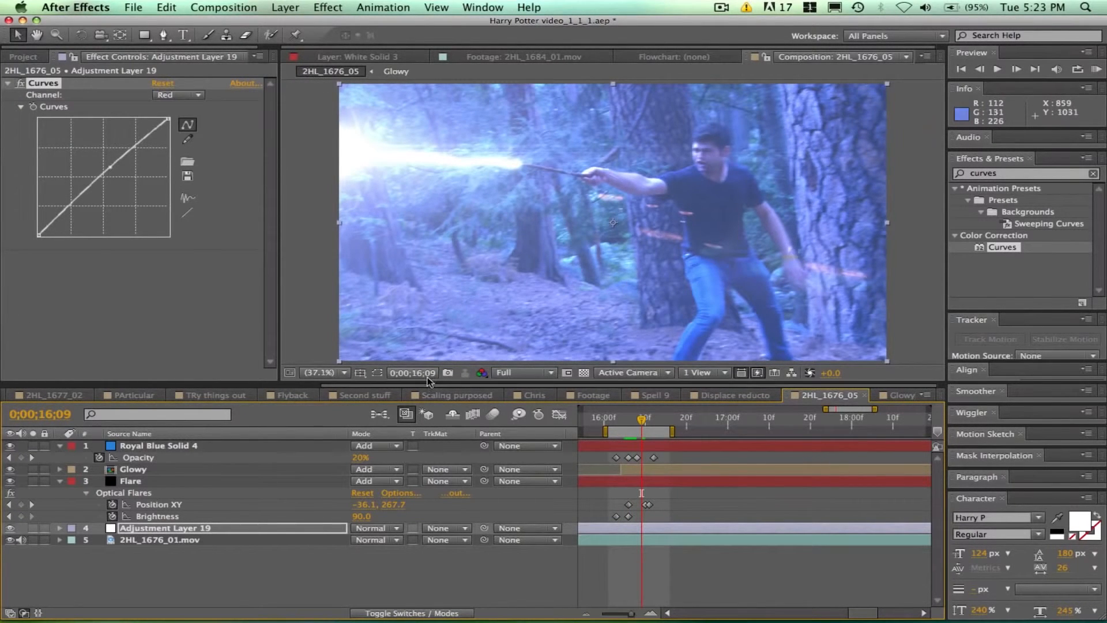
# - Open the 2HL_1676_01 composition and scrub through the wand shot around 0;00;16;03
pyautogui.scroll(2, 370, 392)
pyautogui.scroll(6, 369, 392)
pyautogui.click(181, 395)
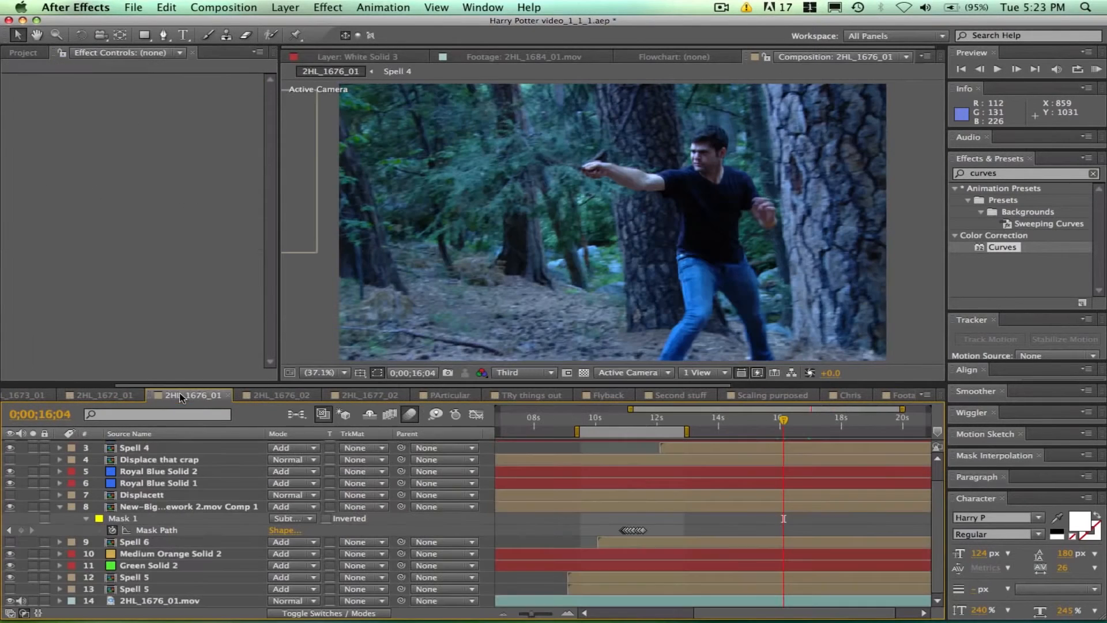
pyautogui.moveTo(792, 423); pyautogui.dragTo(764, 424)
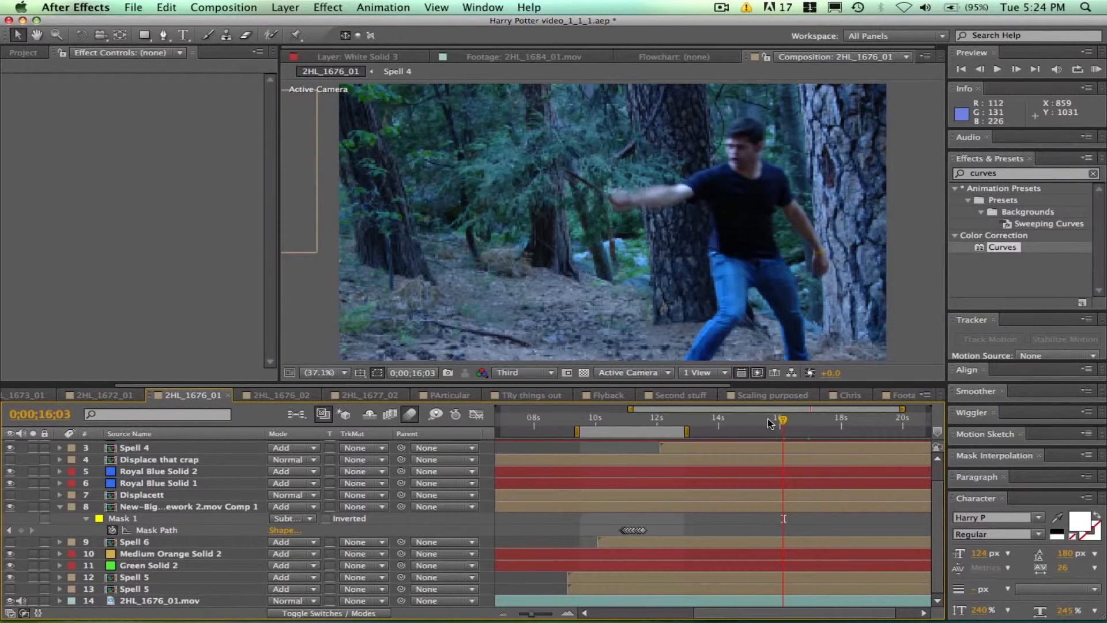
# - Open the 2HL_1673_01 composition, examine the green spell from 0;00;30;27 to 0;00;30;29, and inspect the TRy things out layer's effects
pyautogui.click(128, 395)
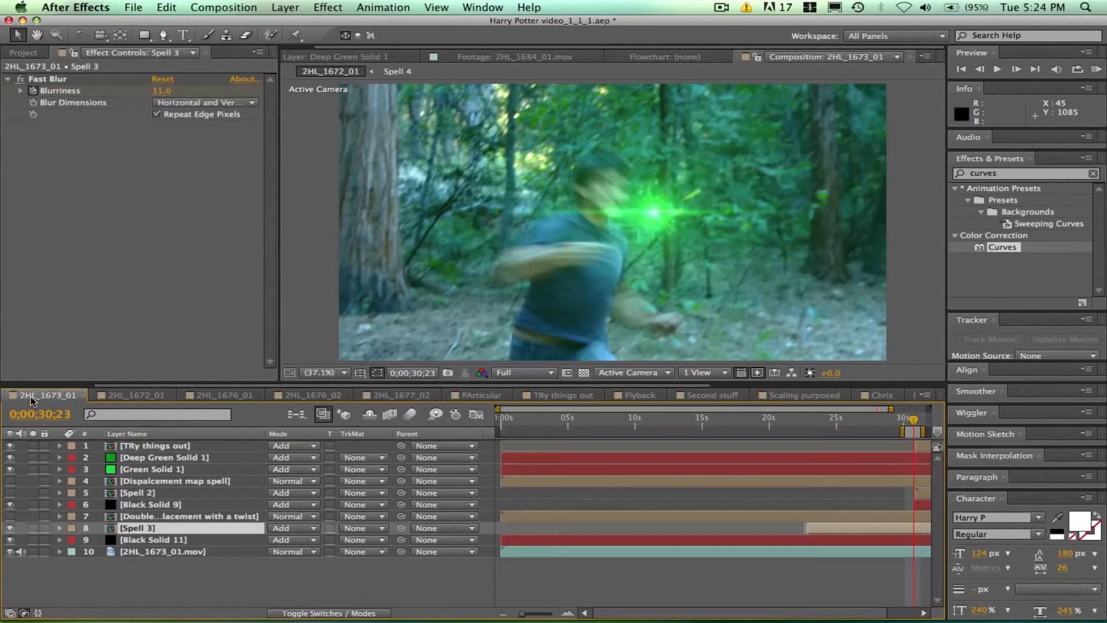
pyautogui.click(31, 396)
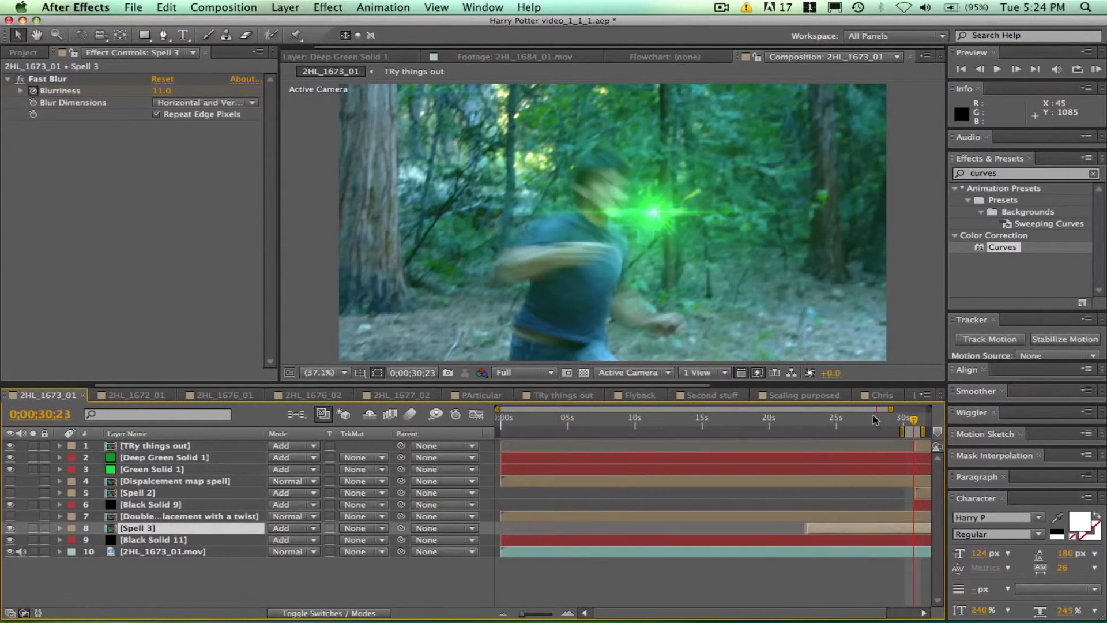
pyautogui.click(917, 422)
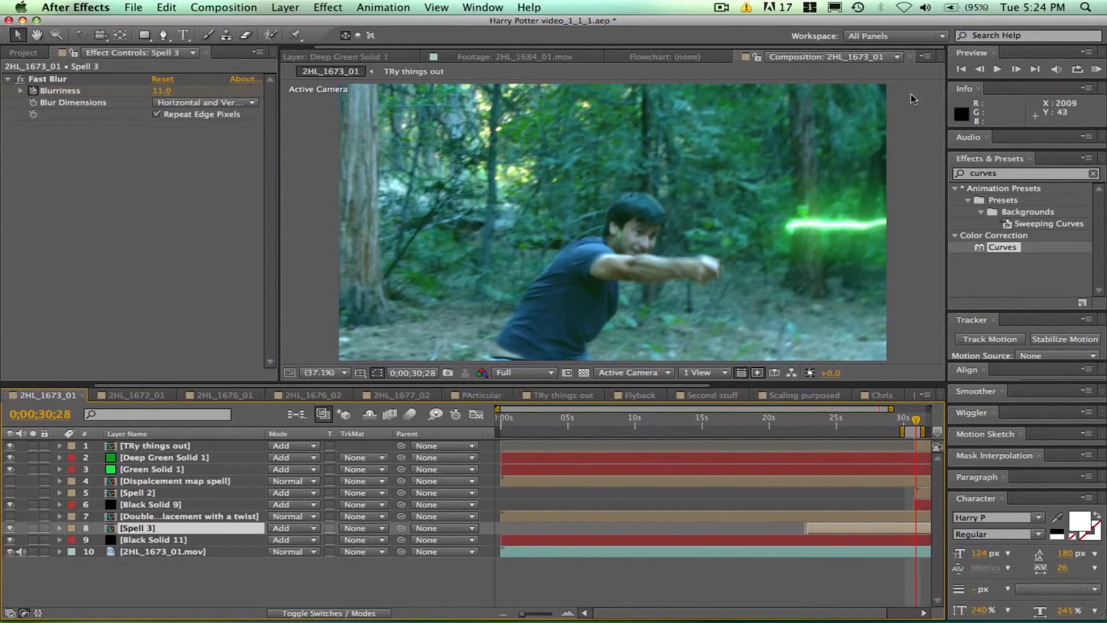
pyautogui.click(1020, 69)
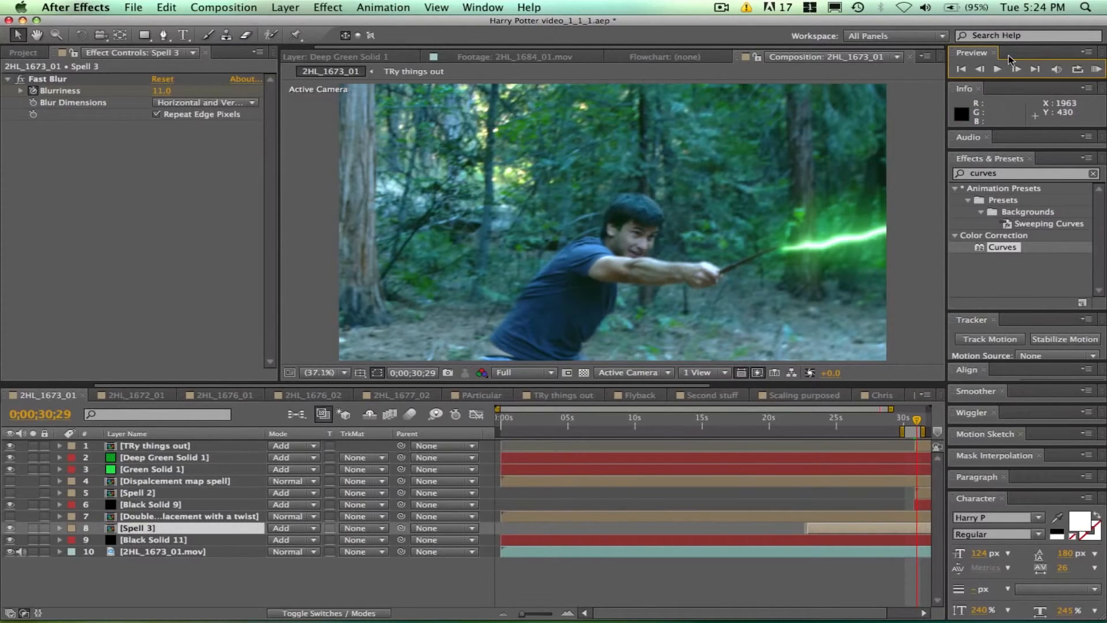
pyautogui.click(979, 70)
pyautogui.click(979, 69)
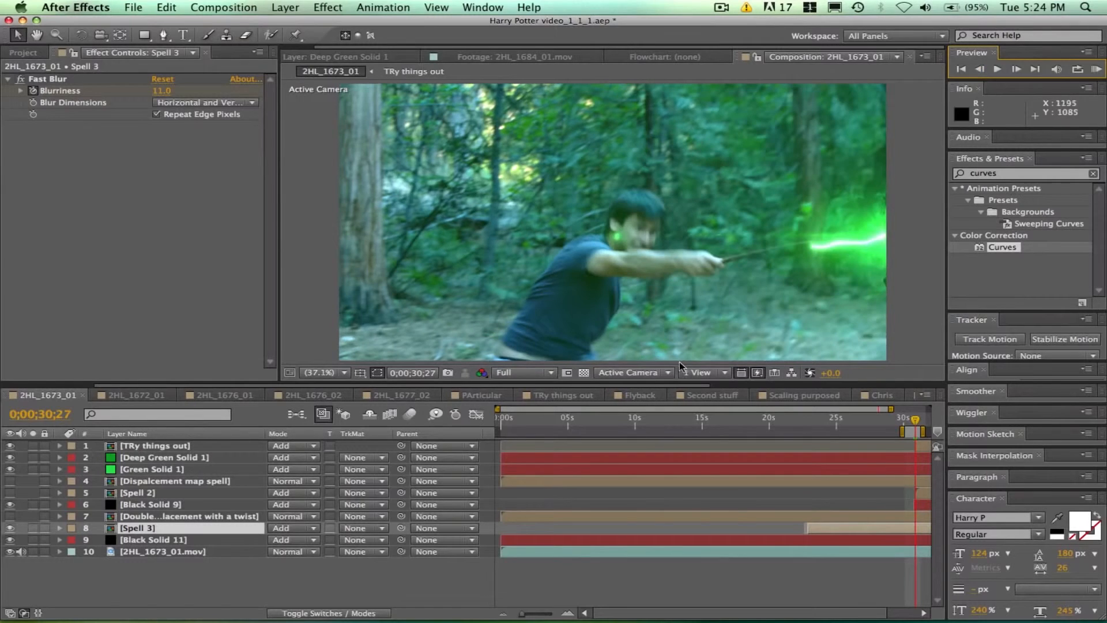
pyautogui.click(183, 445)
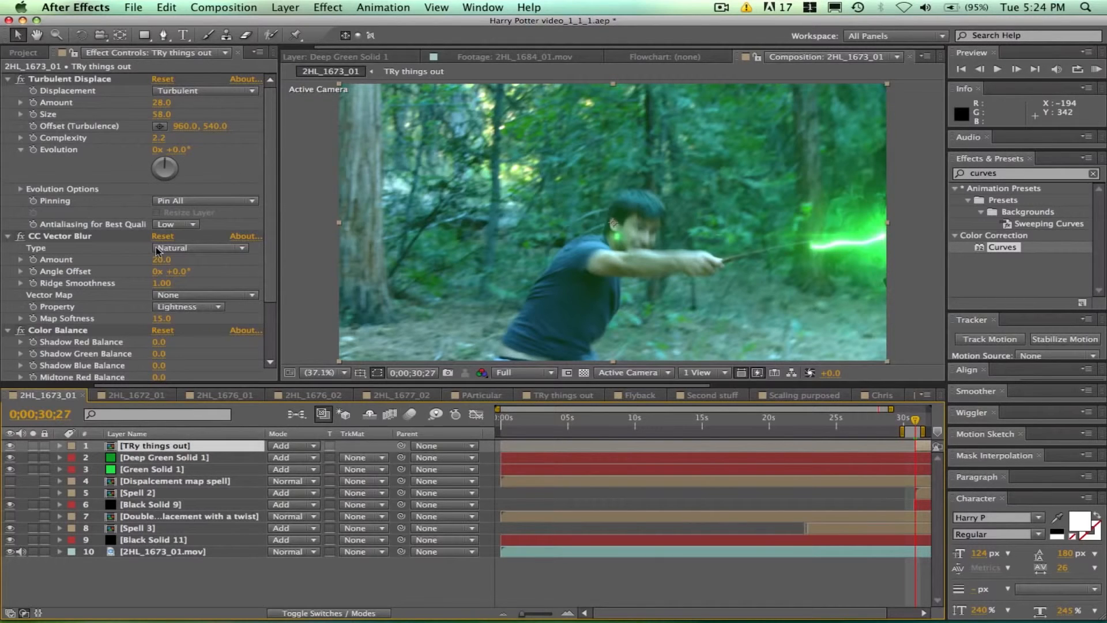
# - Examine the Color Balance settings on the TRy things out layer and return to the 2HL_1676_05 composition
pyautogui.scroll(-5, 111, 256)
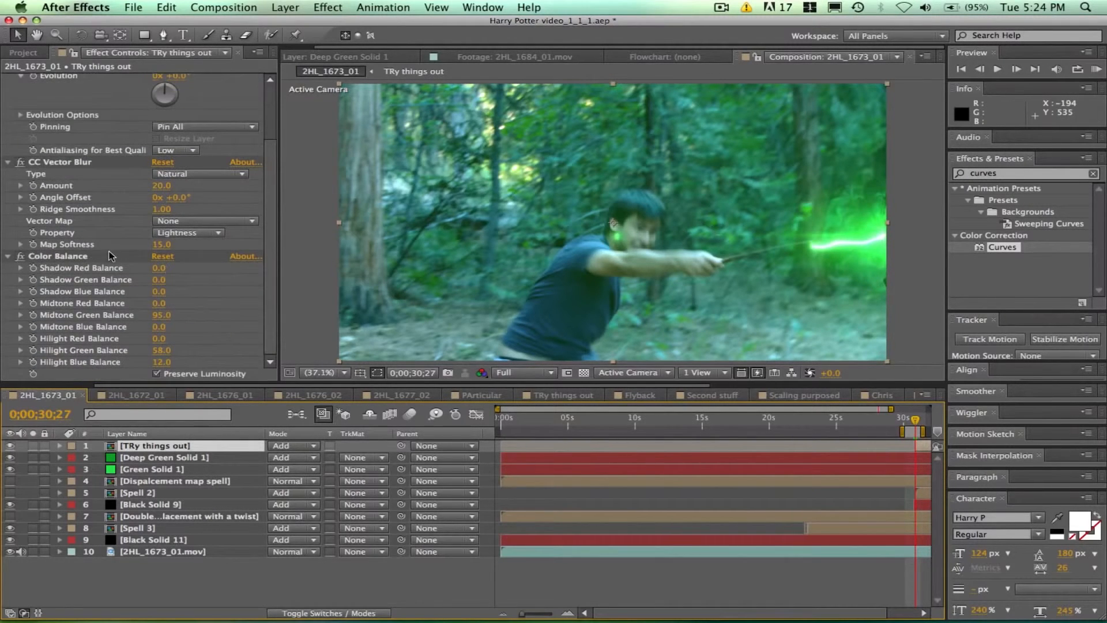
pyautogui.scroll(-5, 830, 389)
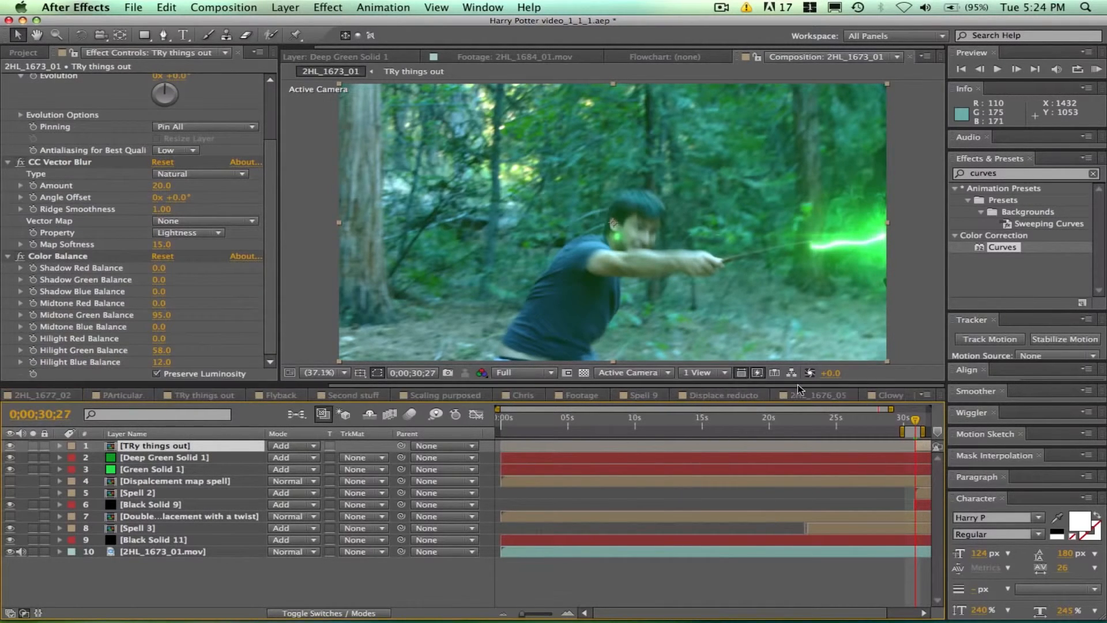
pyautogui.click(870, 395)
pyautogui.click(798, 395)
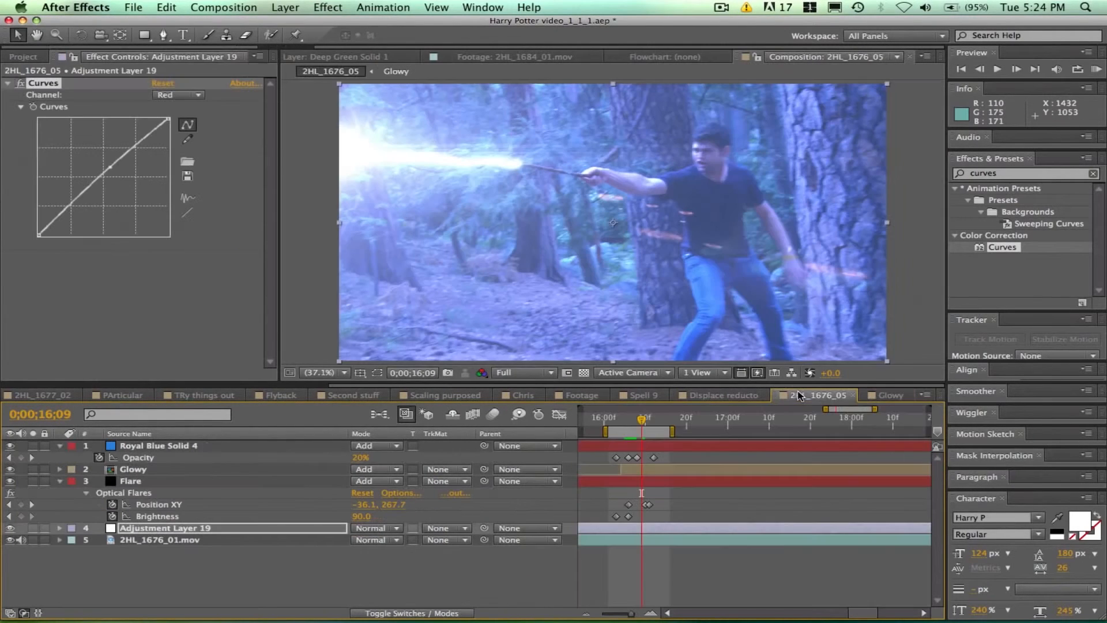
# - Find the Color Balance effect and apply it to the Glowy layer
pyautogui.click(263, 540)
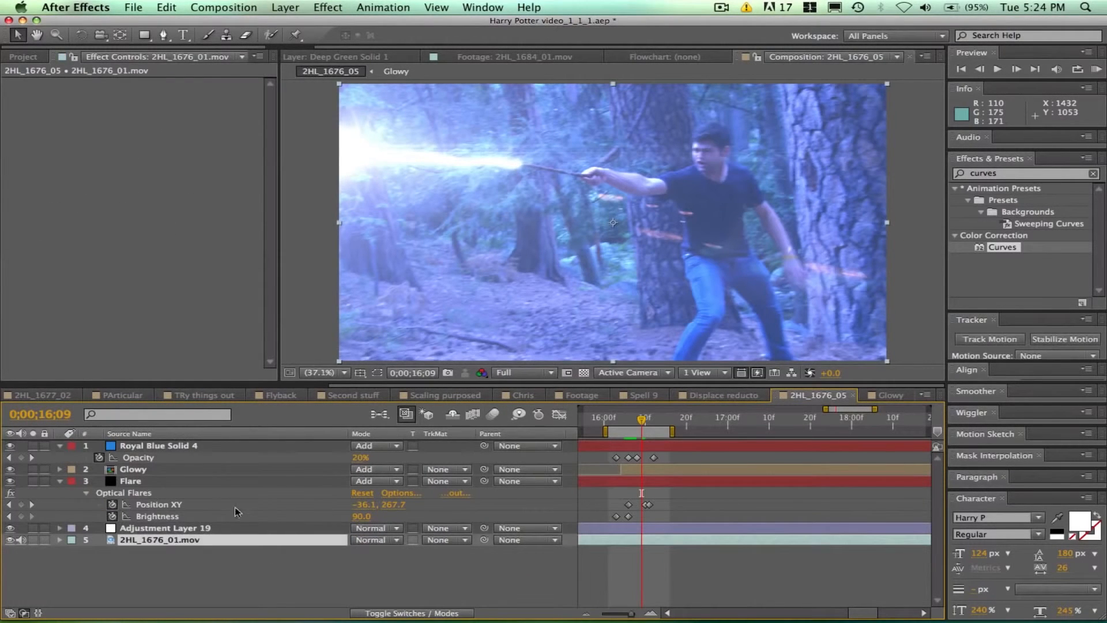
pyautogui.click(229, 469)
pyautogui.click(1030, 173)
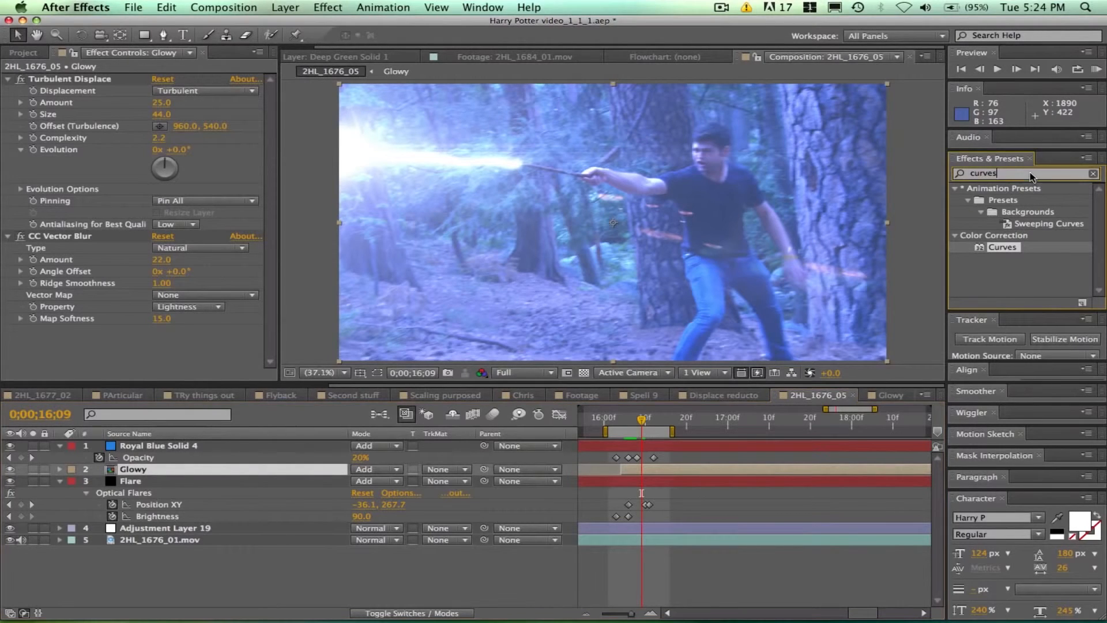
pyautogui.press('BackSpace')
pyautogui.press('BackSpace')
pyautogui.press('BackSpace')
pyautogui.press('BackSpace')
pyautogui.press('BackSpace')
pyautogui.press('BackSpace')
pyautogui.write('color ba')
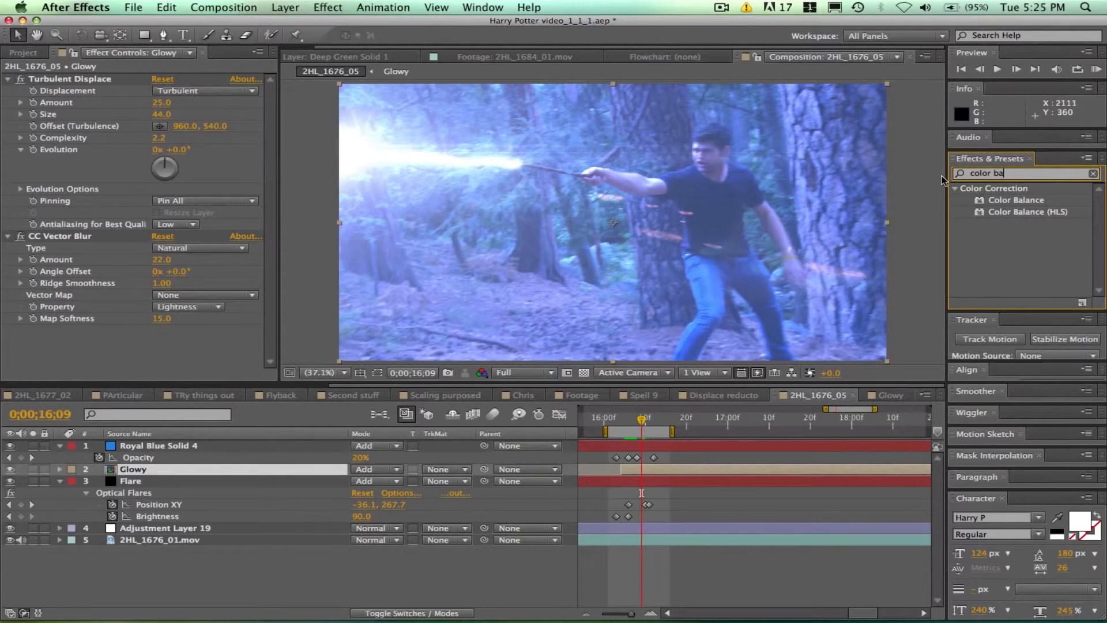
pyautogui.moveTo(1016, 200); pyautogui.dragTo(173, 356)
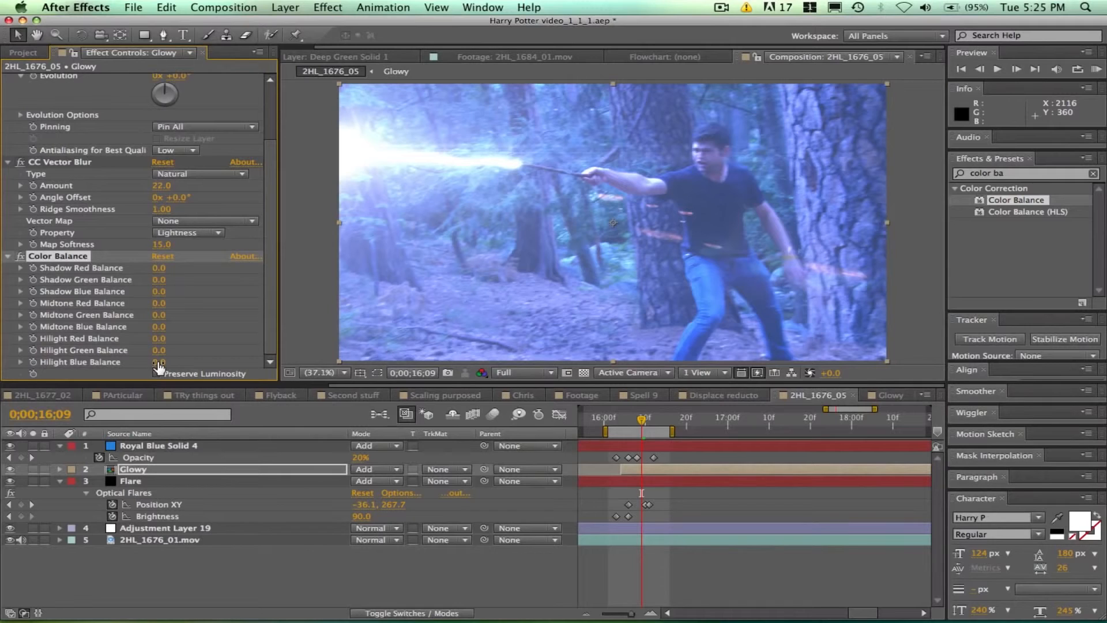
# - Set Glowy's Midtone Blue Balance to 45 and Hilight Blue Balance to 48, keeping Preserve Luminosity on
pyautogui.moveTo(160, 367); pyautogui.dragTo(171, 364)
pyautogui.click(156, 375)
pyautogui.moveTo(633, 427); pyautogui.dragTo(643, 422)
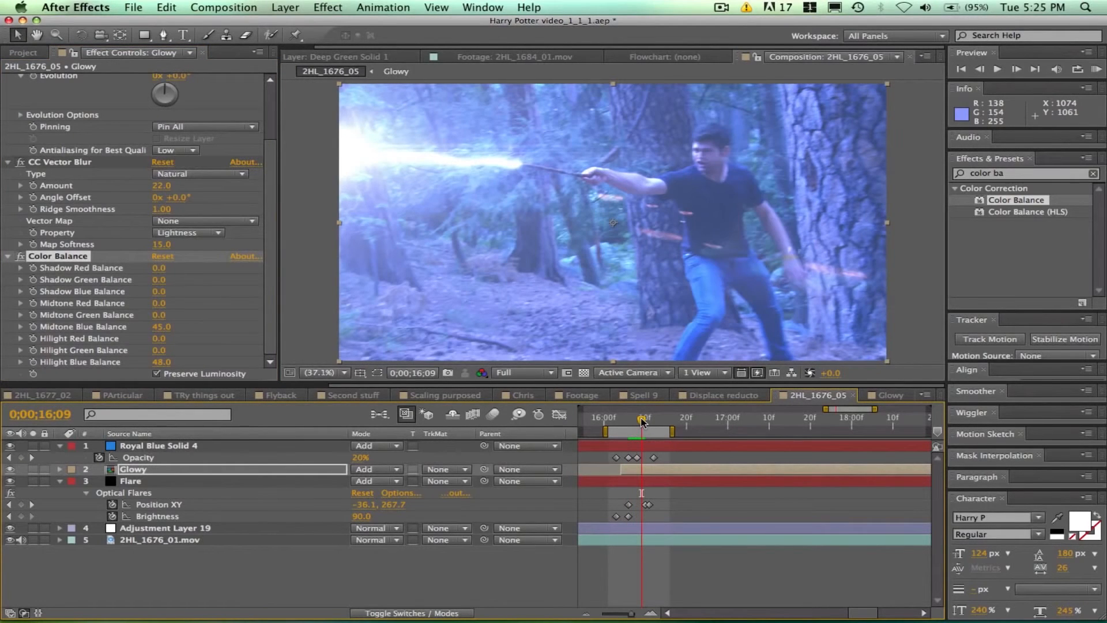
# - Compare the wand shot with Glowy's Color Balance effect switched off and on
pyautogui.click(19, 258)
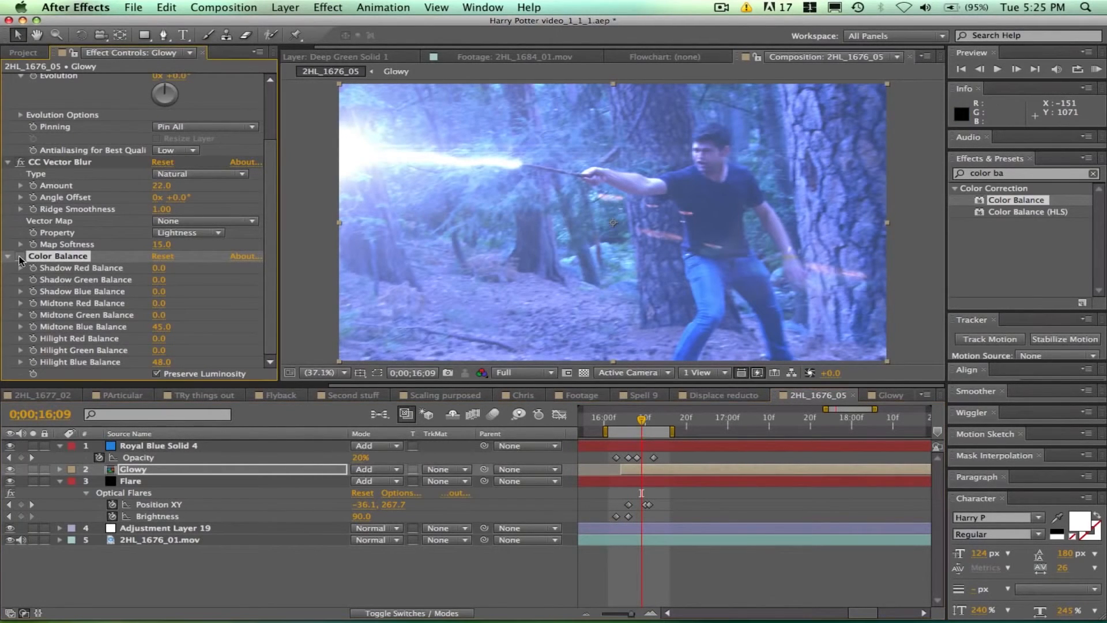
pyautogui.click(20, 256)
pyautogui.click(20, 256)
pyautogui.click(20, 256)
pyautogui.click(20, 256)
# - Solo the Glowy layer and compare the isolated beam with and without Color Balance
pyautogui.click(33, 469)
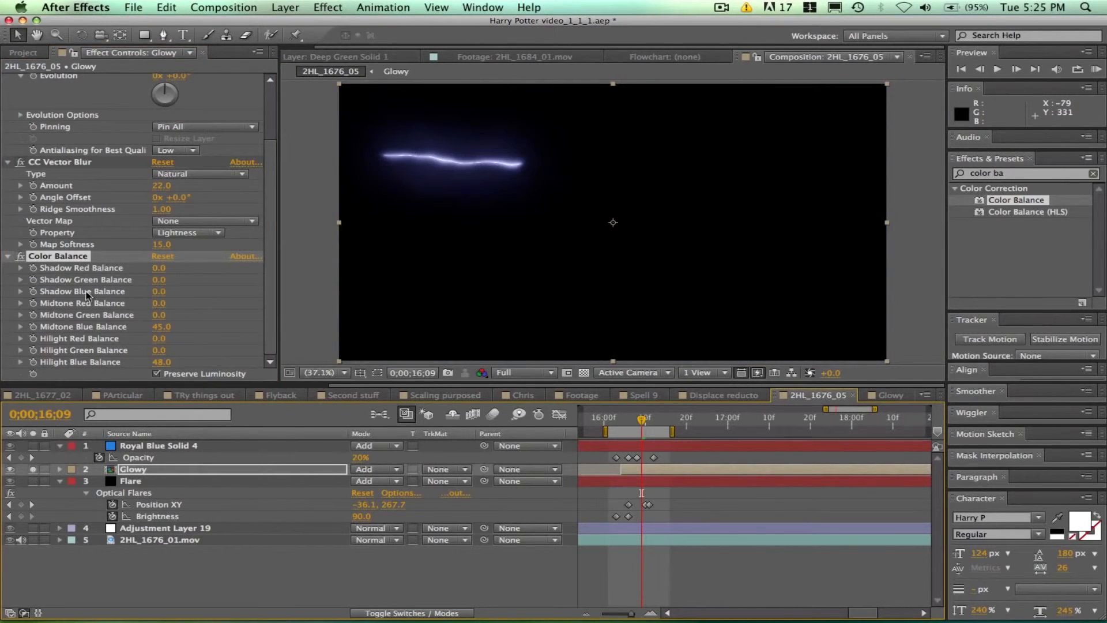
pyautogui.click(20, 256)
pyautogui.click(21, 256)
pyautogui.click(20, 256)
pyautogui.click(20, 256)
pyautogui.click(20, 256)
pyautogui.click(20, 256)
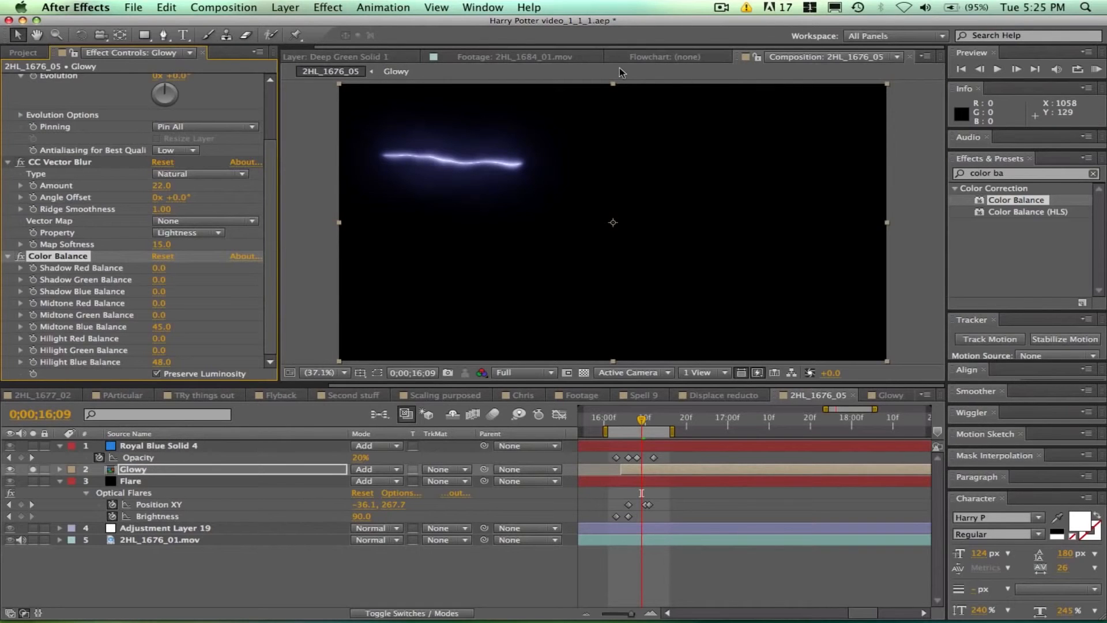
# - View the Deep Green Solid 1 layer and the green spell in the 2HL_1673_01 composition for comparison
pyautogui.click(492, 53)
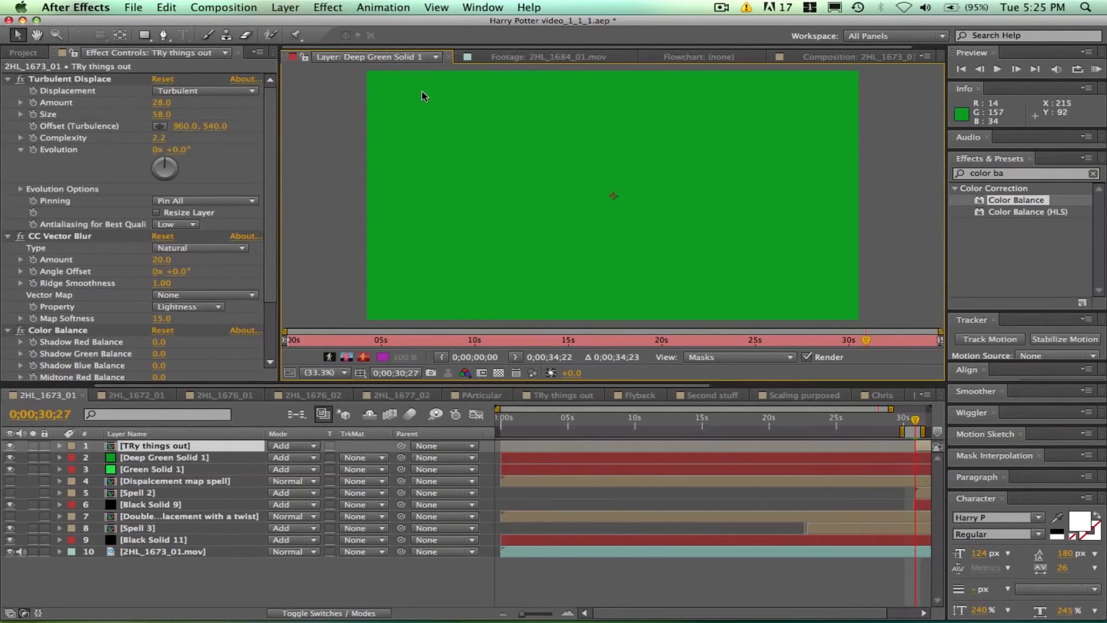
pyautogui.click(845, 55)
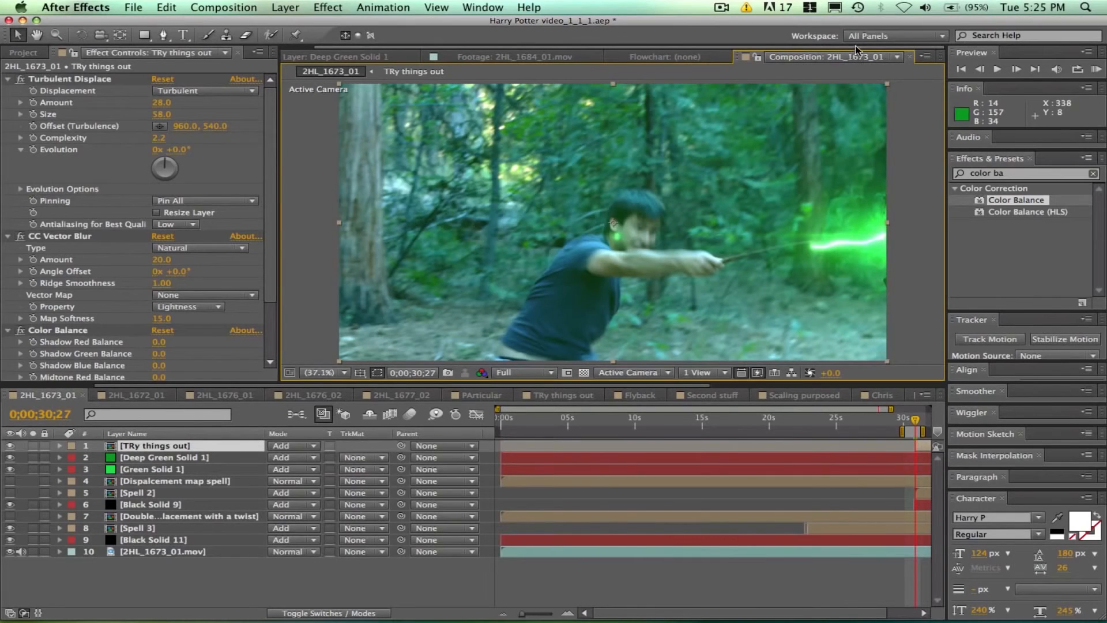
pyautogui.moveTo(846, 382); pyautogui.dragTo(845, 384)
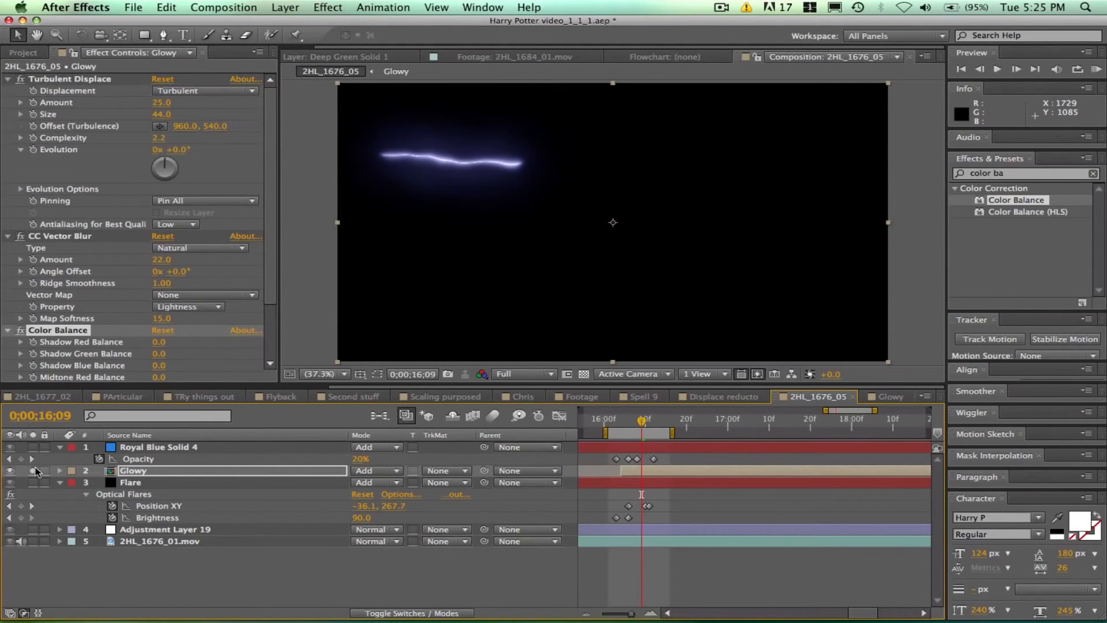
# - Compare the soloed Glowy beam in 2HL_1676_05 with the full composite, ending with the solo off
pyautogui.click(33, 470)
pyautogui.click(33, 471)
pyautogui.click(34, 471)
pyautogui.click(34, 471)
pyautogui.click(34, 471)
pyautogui.click(33, 470)
pyautogui.click(34, 471)
pyautogui.click(33, 470)
pyautogui.click(34, 471)
pyautogui.click(33, 470)
pyautogui.click(34, 471)
# - Compare the shot with the Flare layer hidden and shown, leaving the layer visible
pyautogui.click(10, 482)
pyautogui.click(10, 482)
pyautogui.click(9, 482)
pyautogui.click(10, 482)
pyautogui.click(10, 482)
pyautogui.click(10, 482)
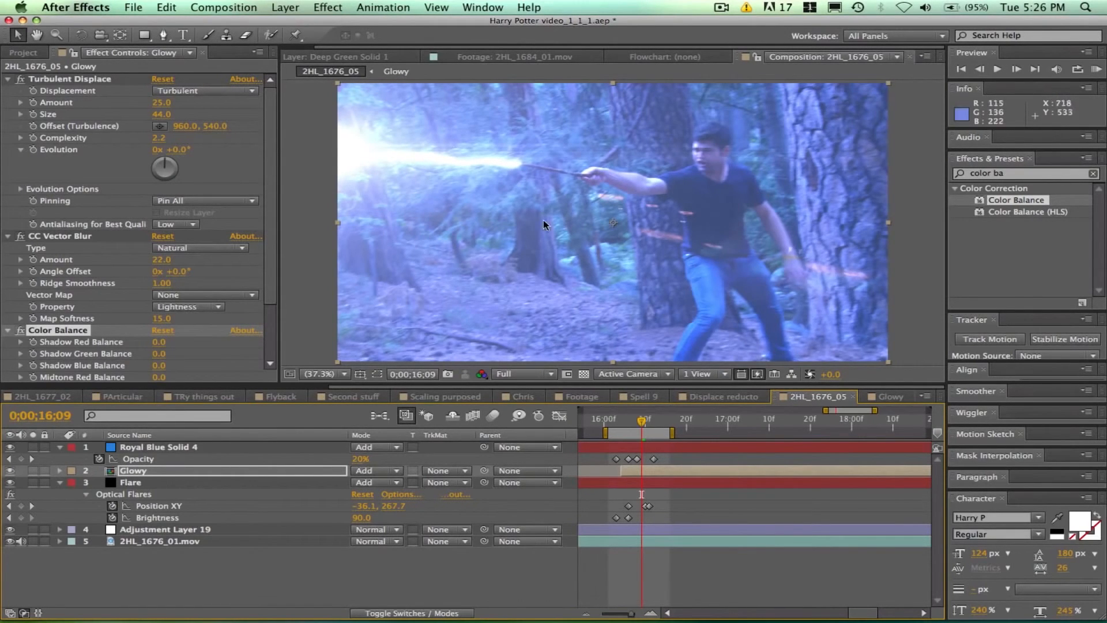
pyautogui.click(10, 482)
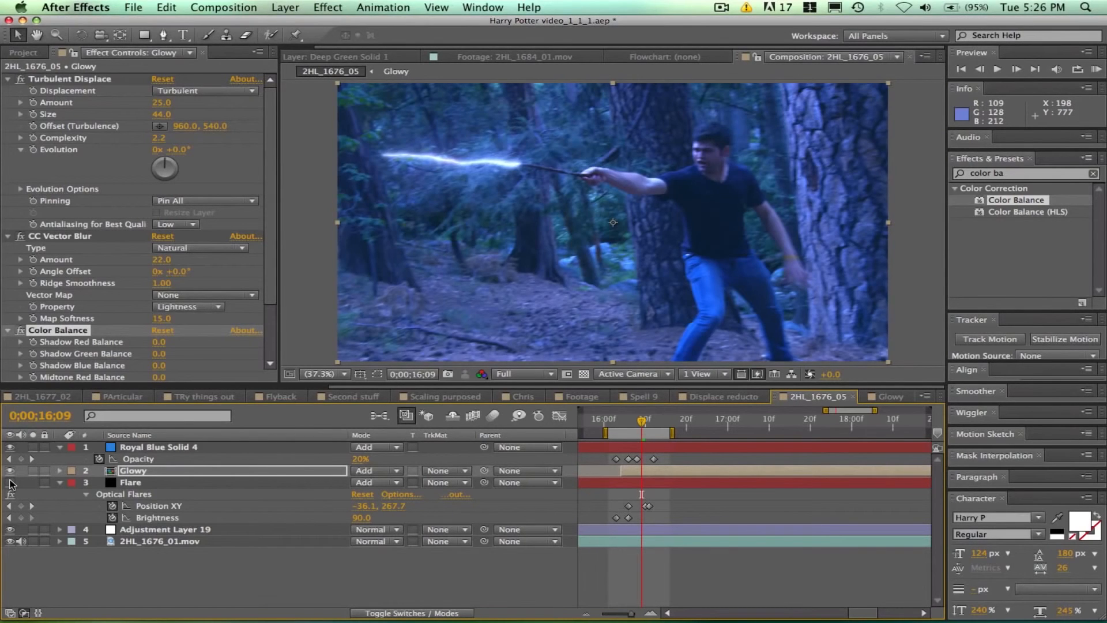
pyautogui.click(10, 482)
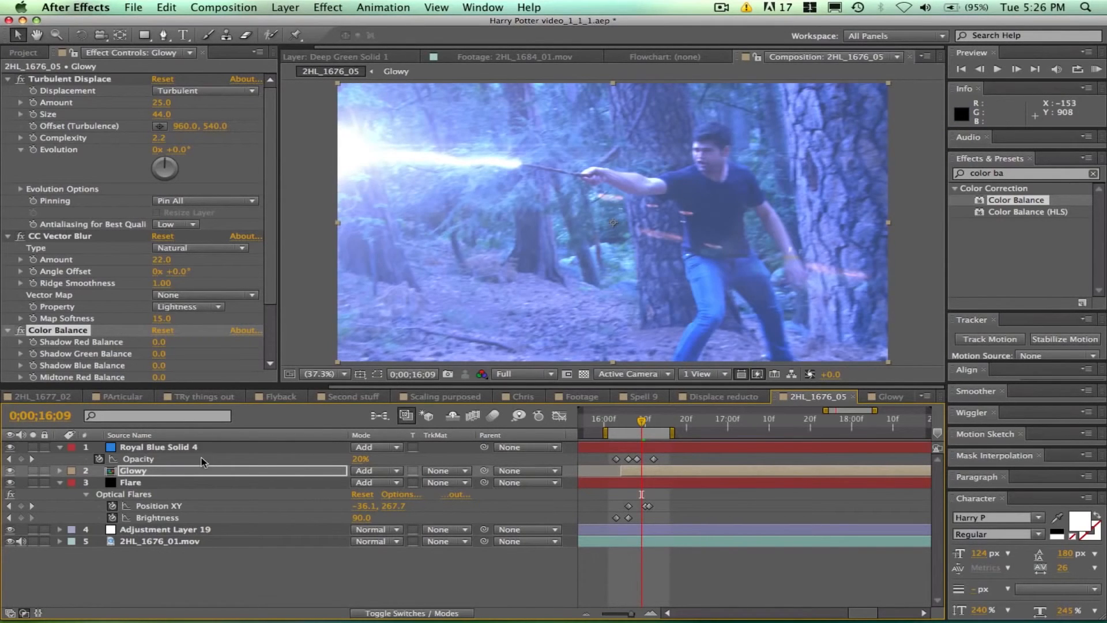
# - Move the Flare layer's Optical Flares position to about 12.2, 262.3 at 0;00;16;09, just inside the frame edge
pyautogui.click(171, 483)
pyautogui.press('h')
pyautogui.moveTo(406, 260); pyautogui.dragTo(547, 264)
pyautogui.press('v')
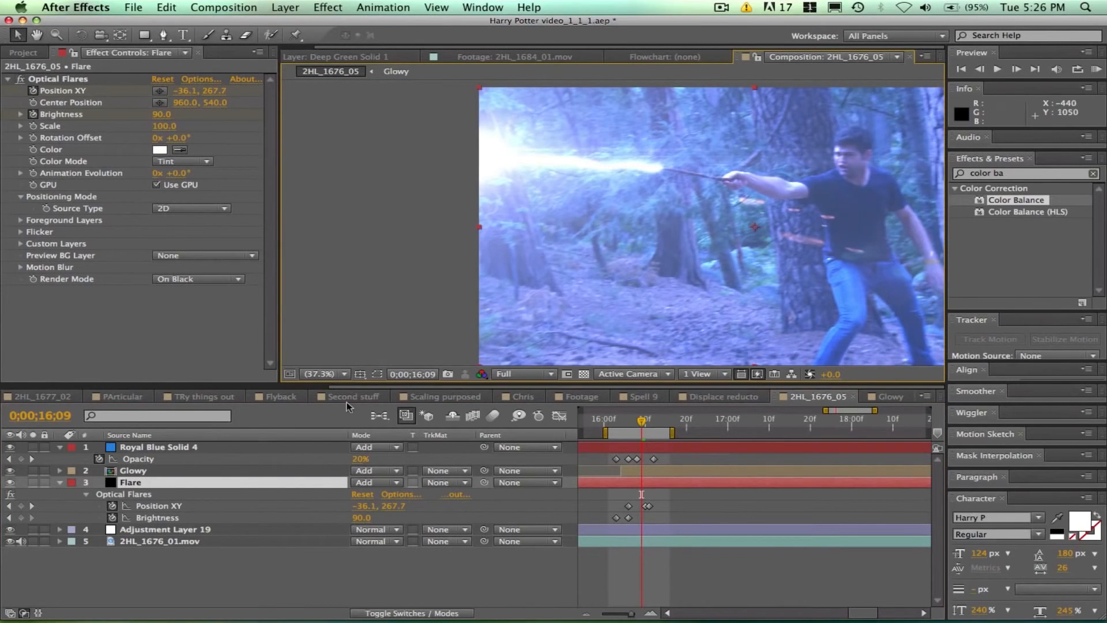
pyautogui.click(81, 78)
pyautogui.moveTo(467, 161); pyautogui.dragTo(434, 157)
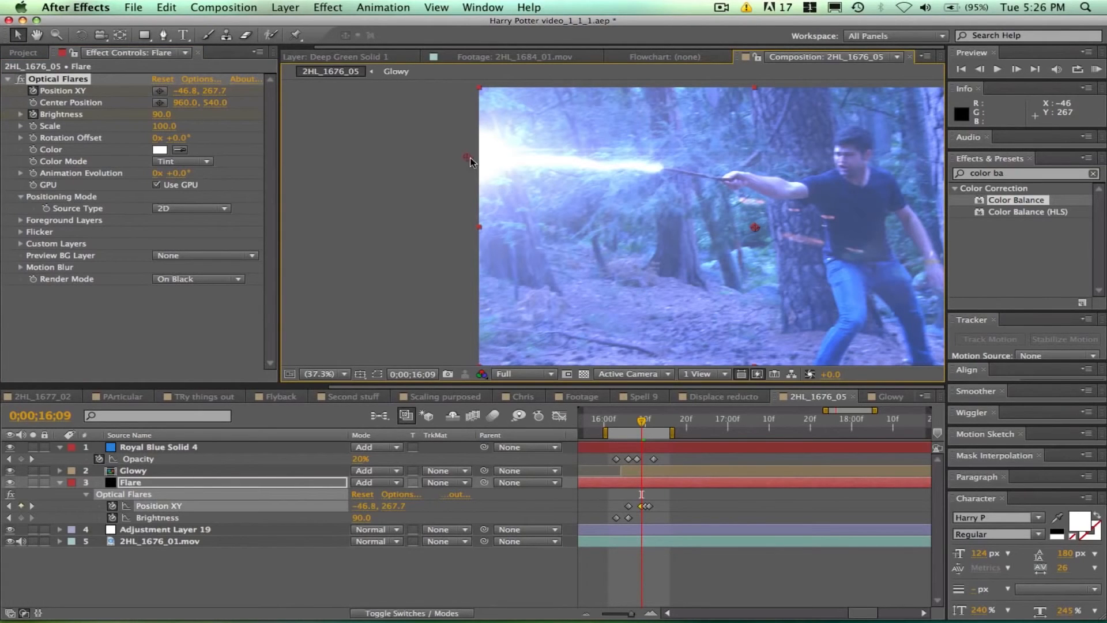
pyautogui.moveTo(458, 157); pyautogui.dragTo(483, 155)
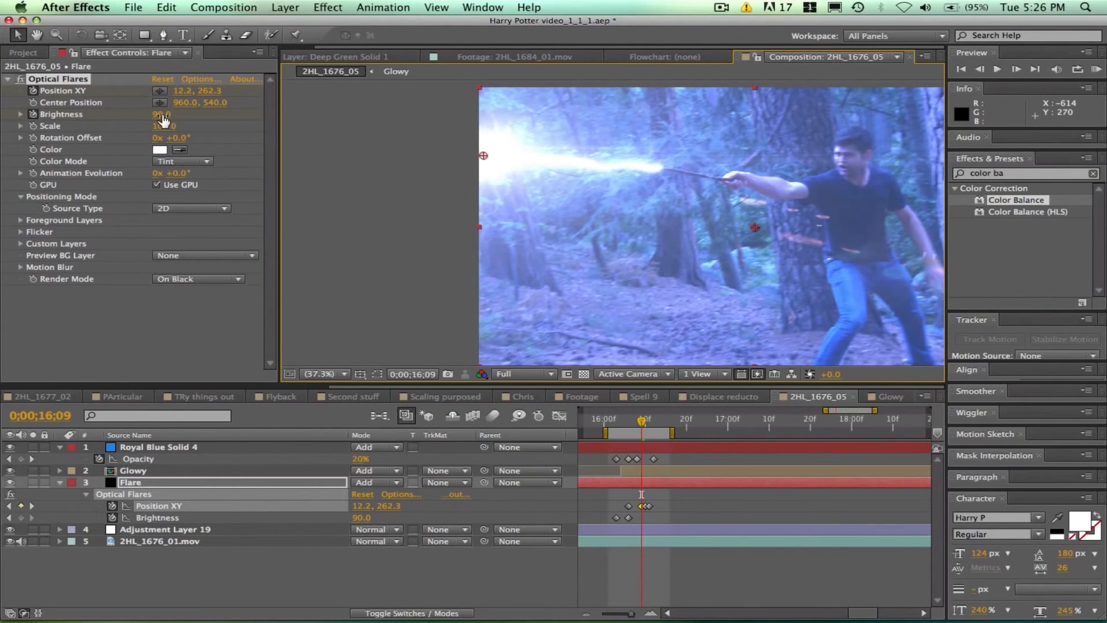
# - Set the flare's Brightness to 60 and shift its position along the beam to about 122, 260
pyautogui.moveTo(162, 120); pyautogui.dragTo(149, 116)
pyautogui.moveTo(483, 156); pyautogui.dragTo(510, 159)
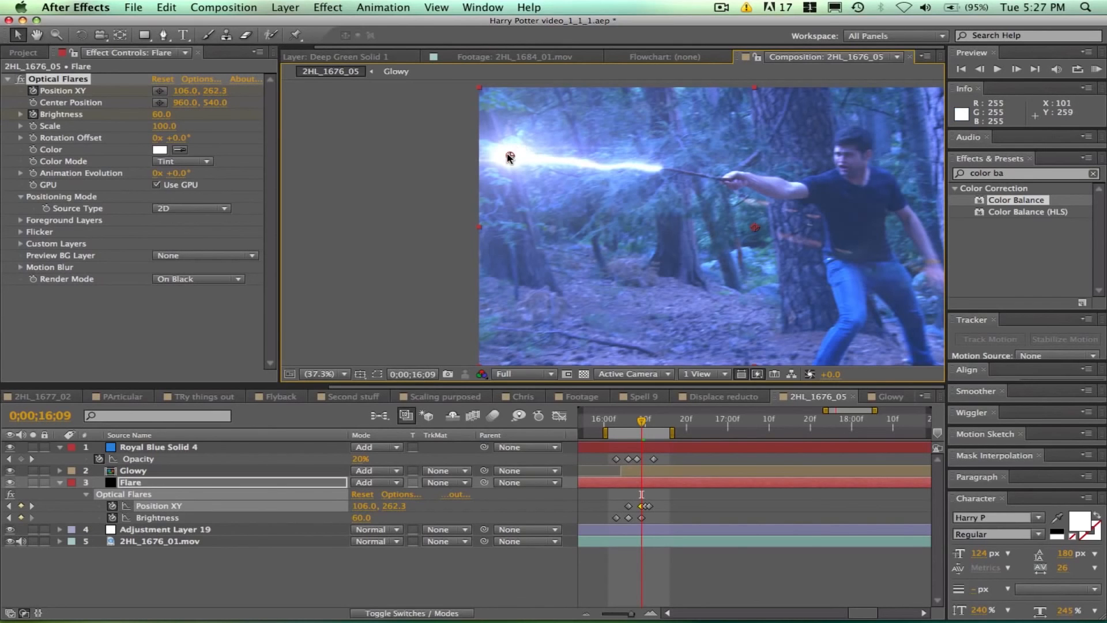
pyautogui.moveTo(510, 155); pyautogui.dragTo(514, 157)
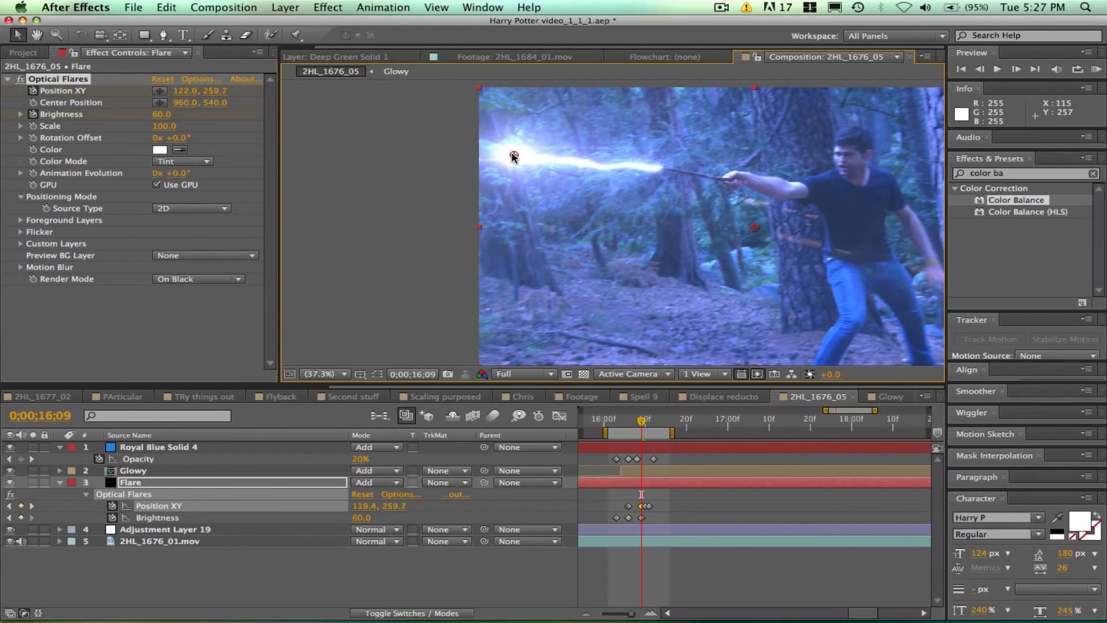